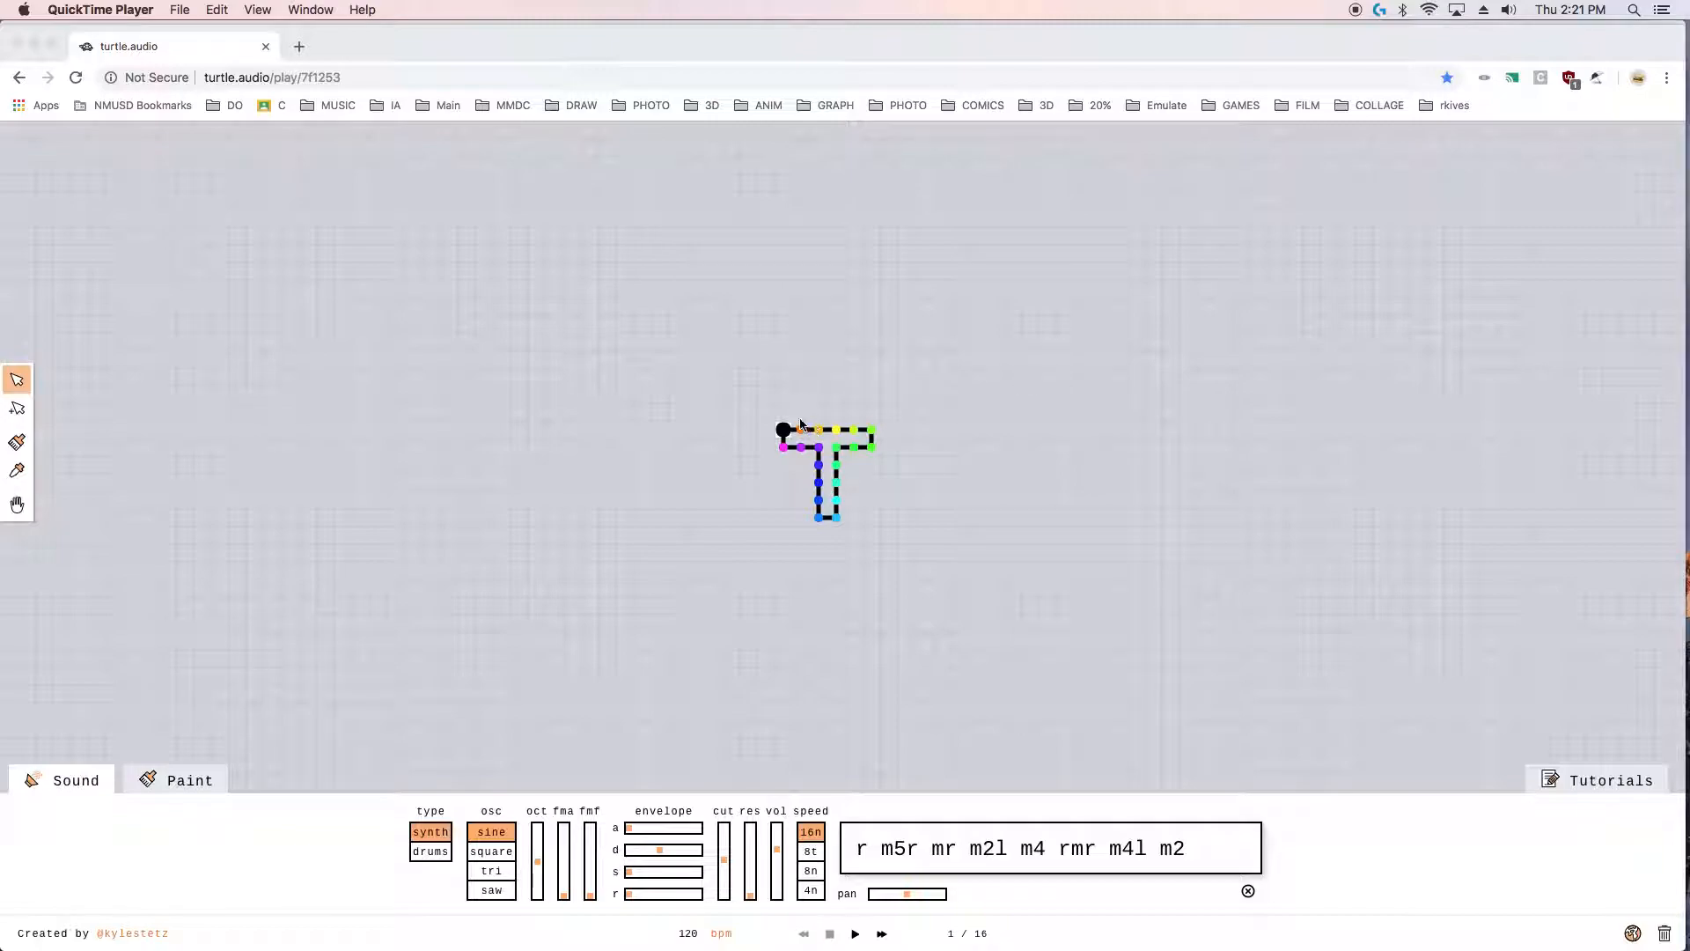
- Play the T-shaped line with the system volume adjusted to a comfortable level, and stop playback
key(XF86AudioLowerVolume)
key(XF86AudioLowerVolume)
key(XF86AudioLowerVolume)
key(XF86AudioLowerVolume)
click(854, 935)
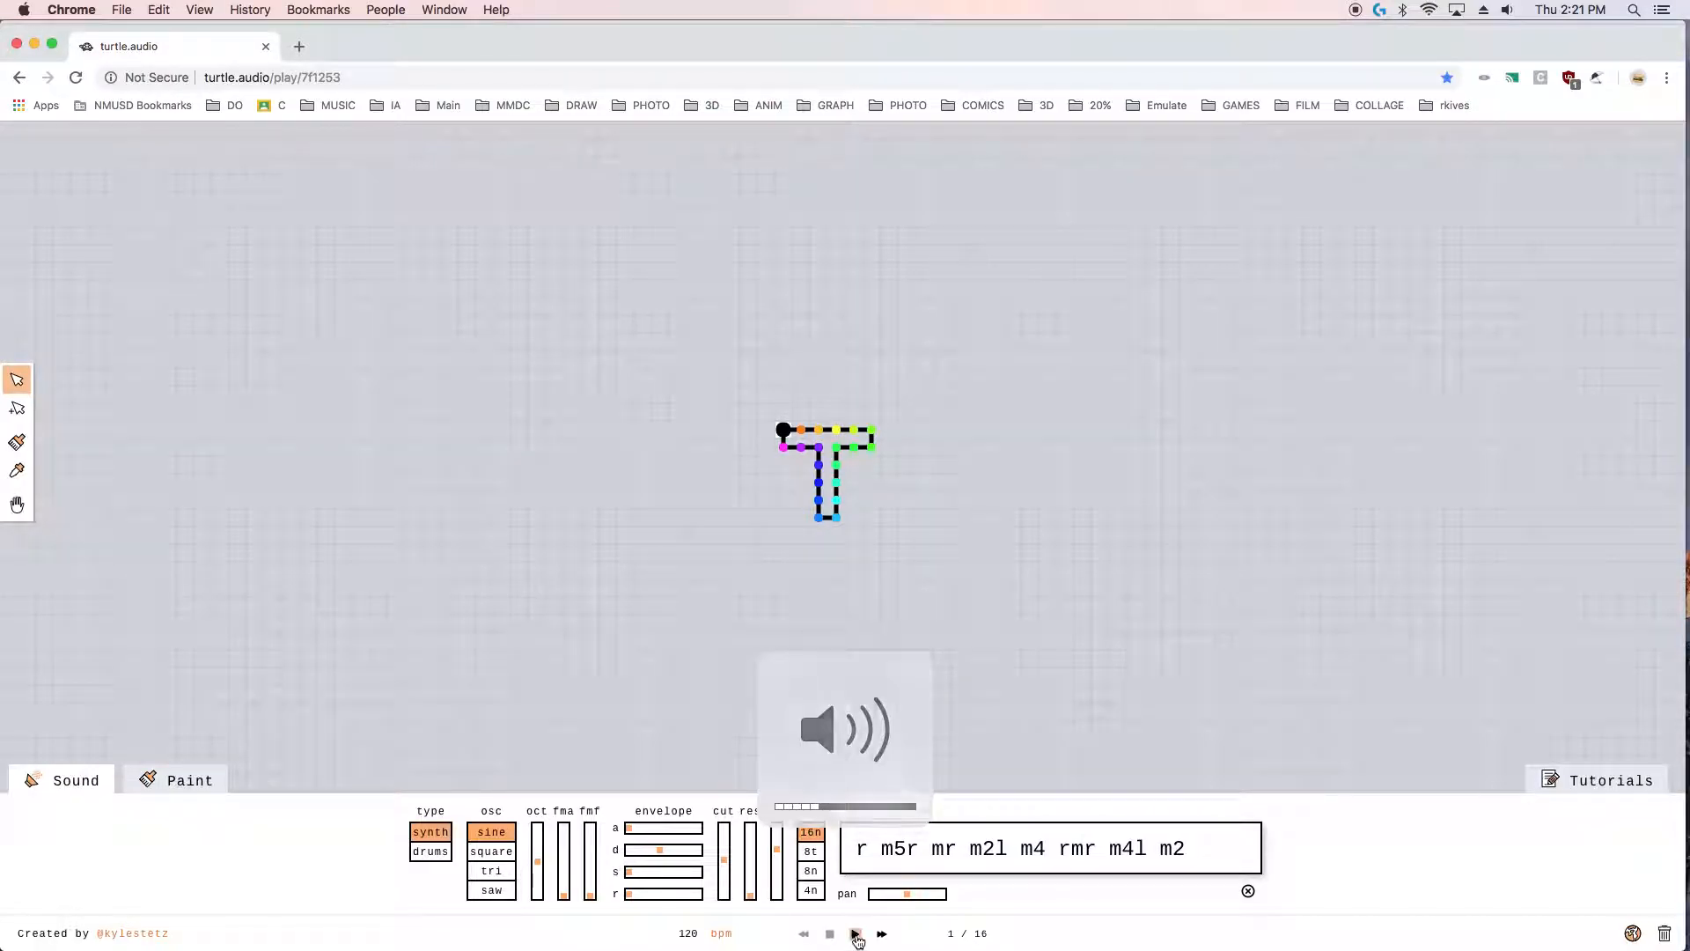
key(XF86AudioRaiseVolume)
key(XF86AudioRaiseVolume)
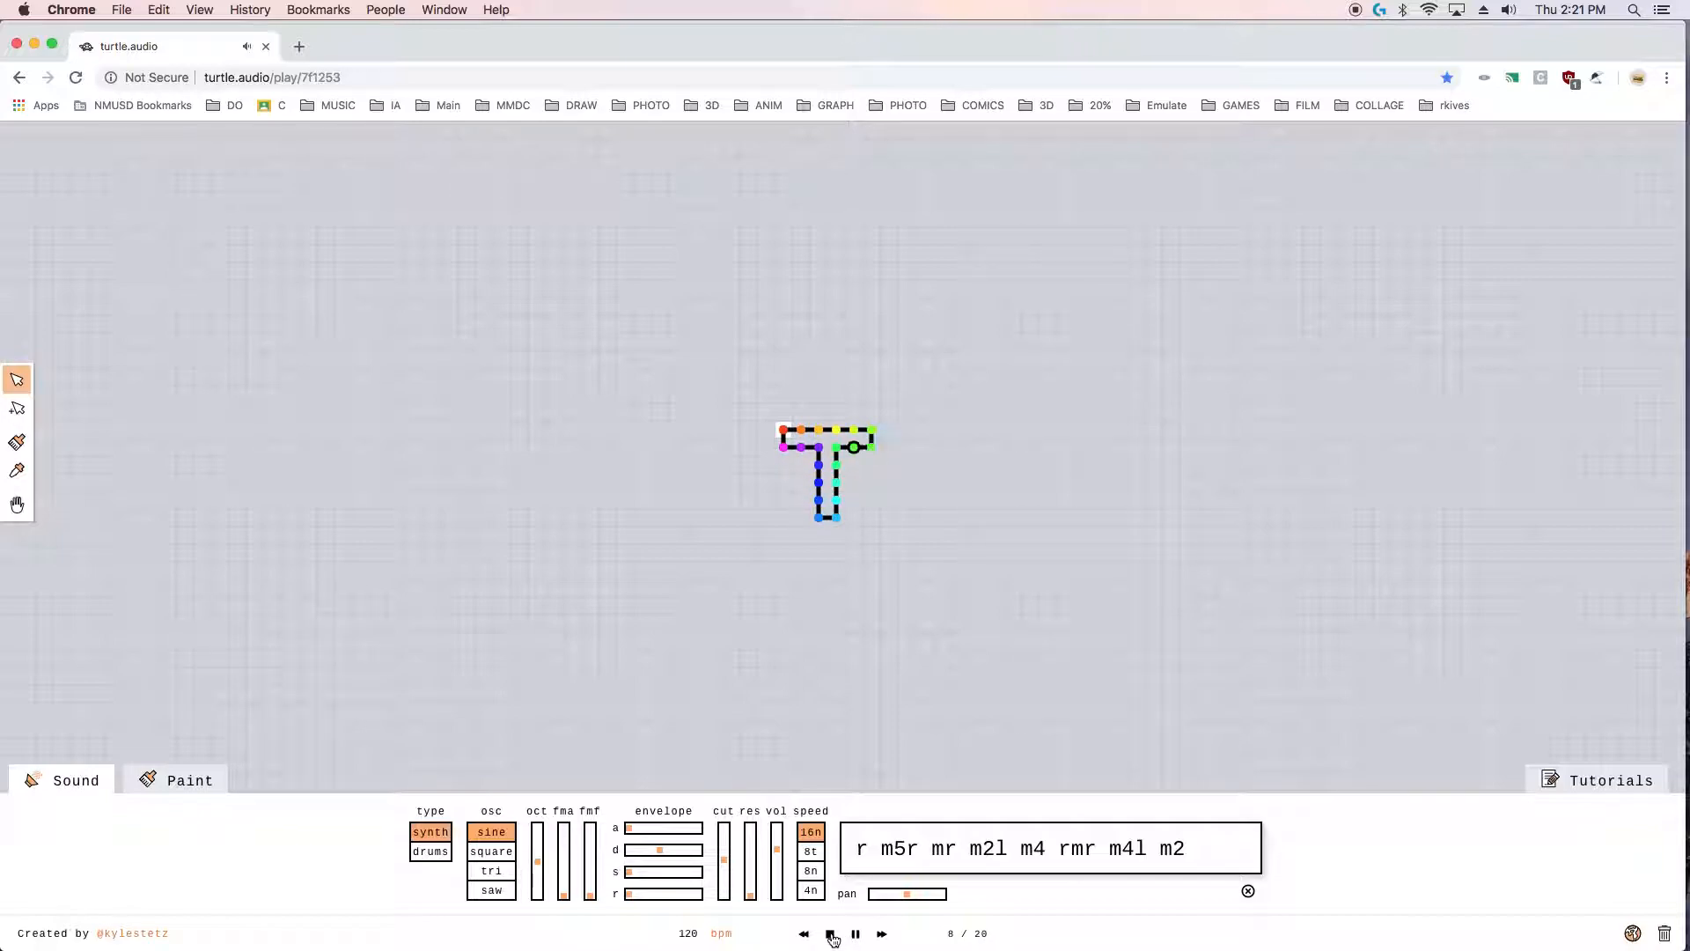
click(831, 935)
- Delete the T-shaped line and clear all painted notes from the canvas
click(1250, 894)
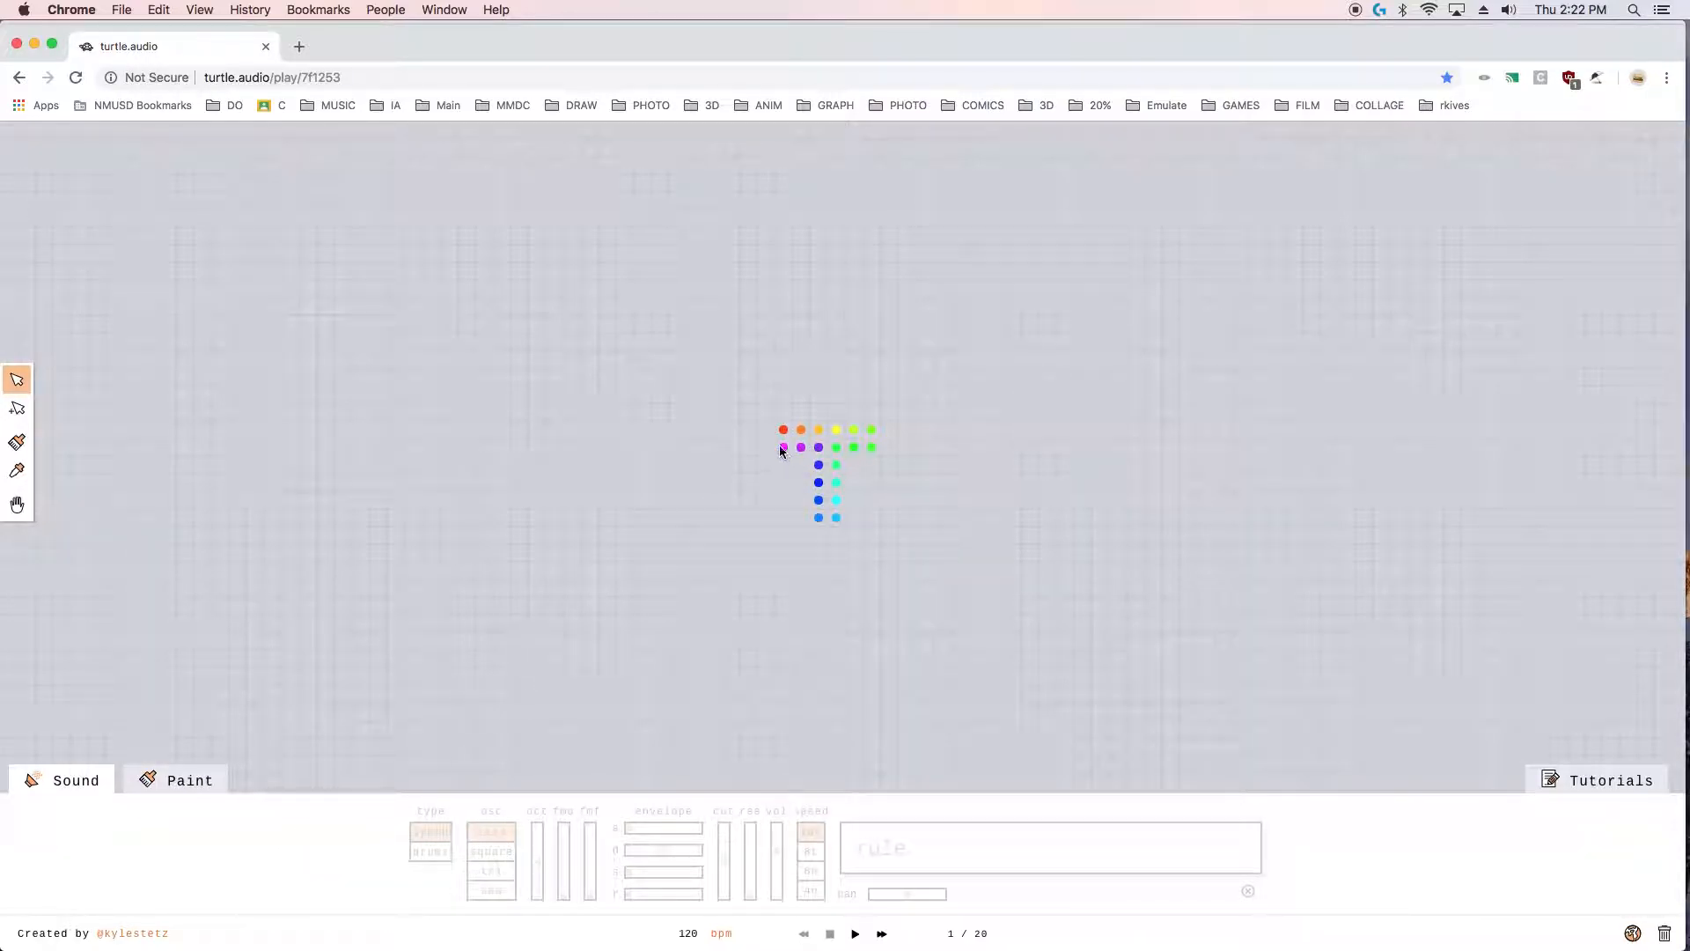
click(183, 780)
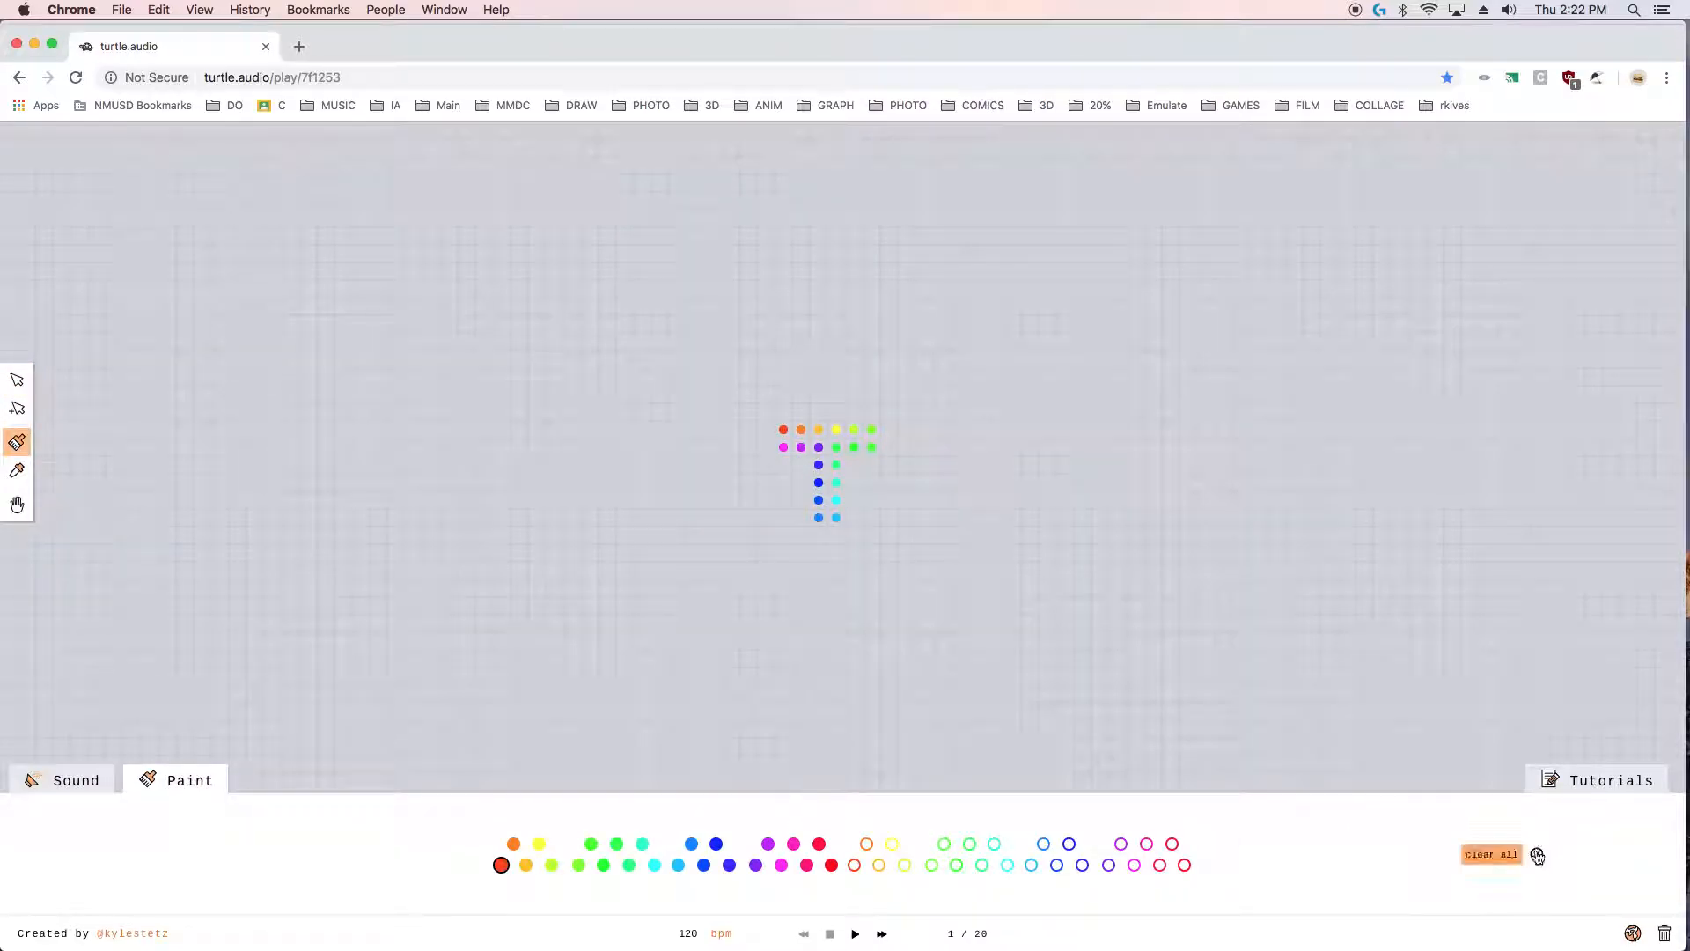
click(1536, 857)
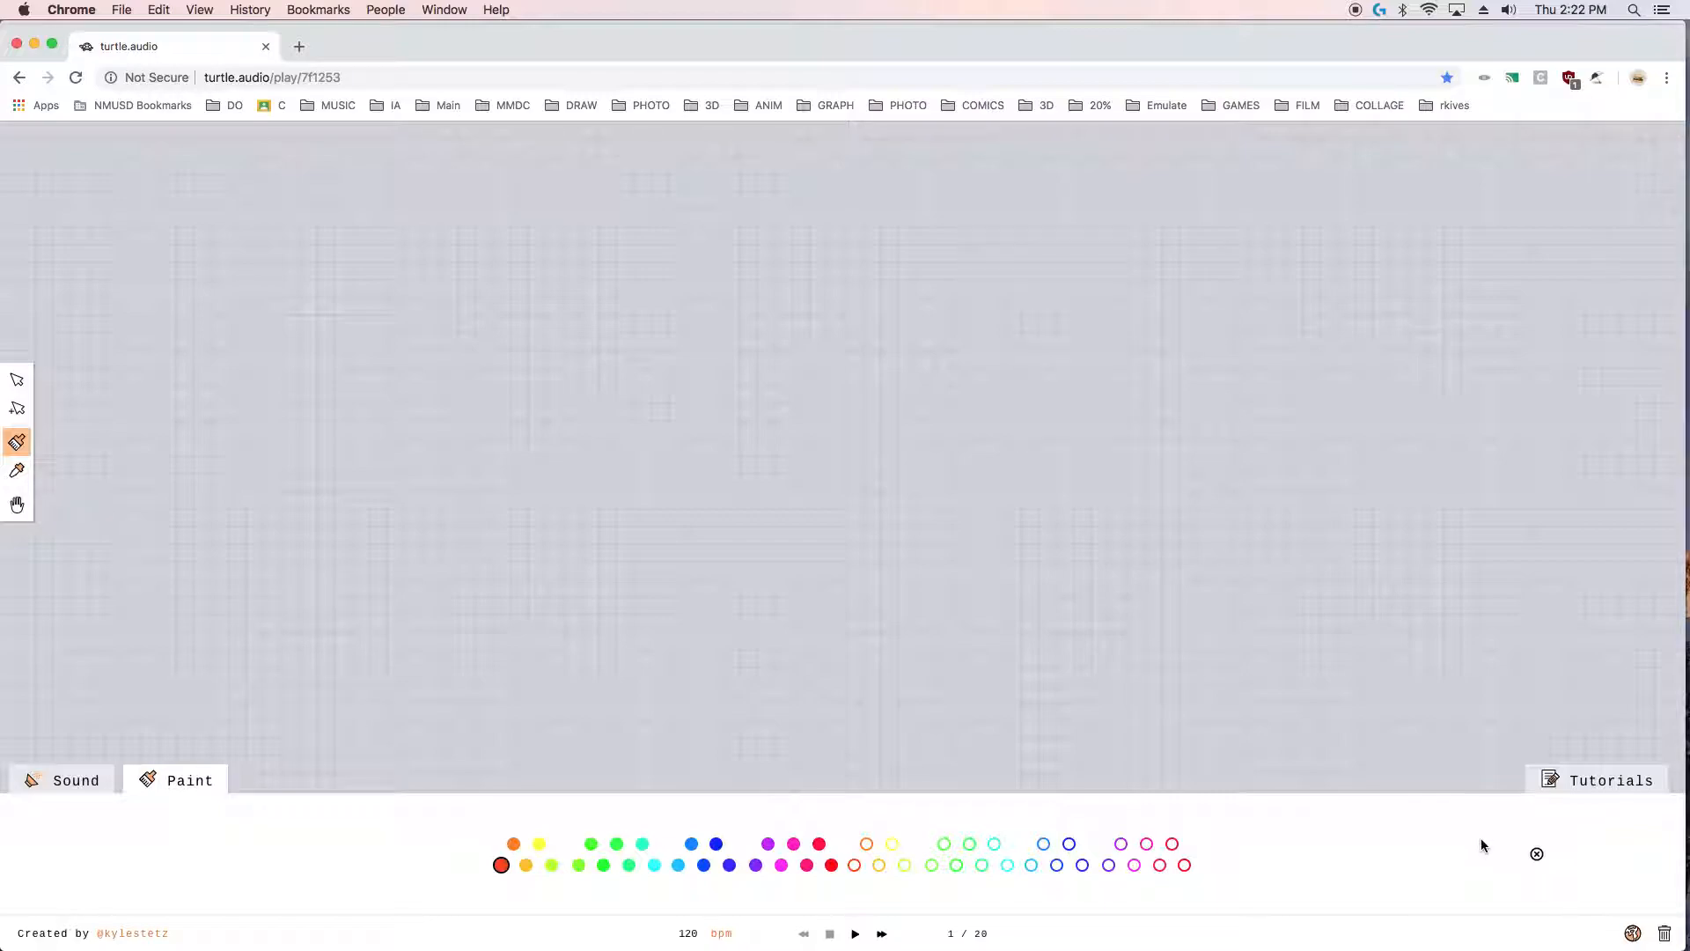
- Try out a new drums line with the rule mmmmmmrmmmmlmmm, and delete it
click(17, 411)
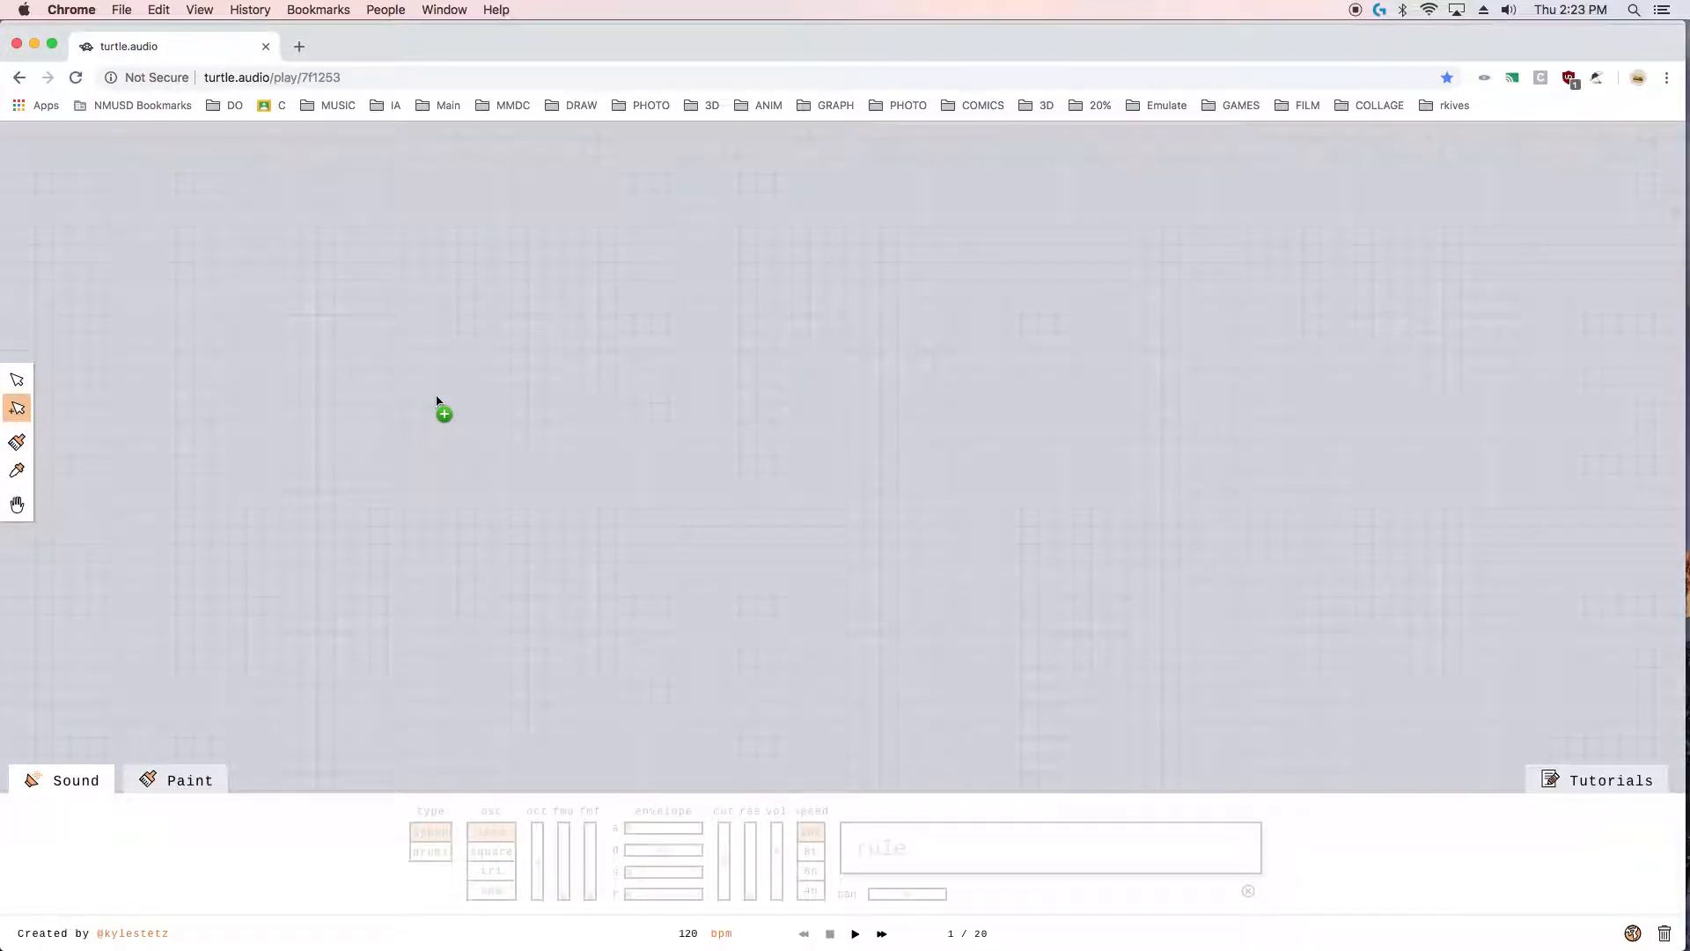
click(449, 431)
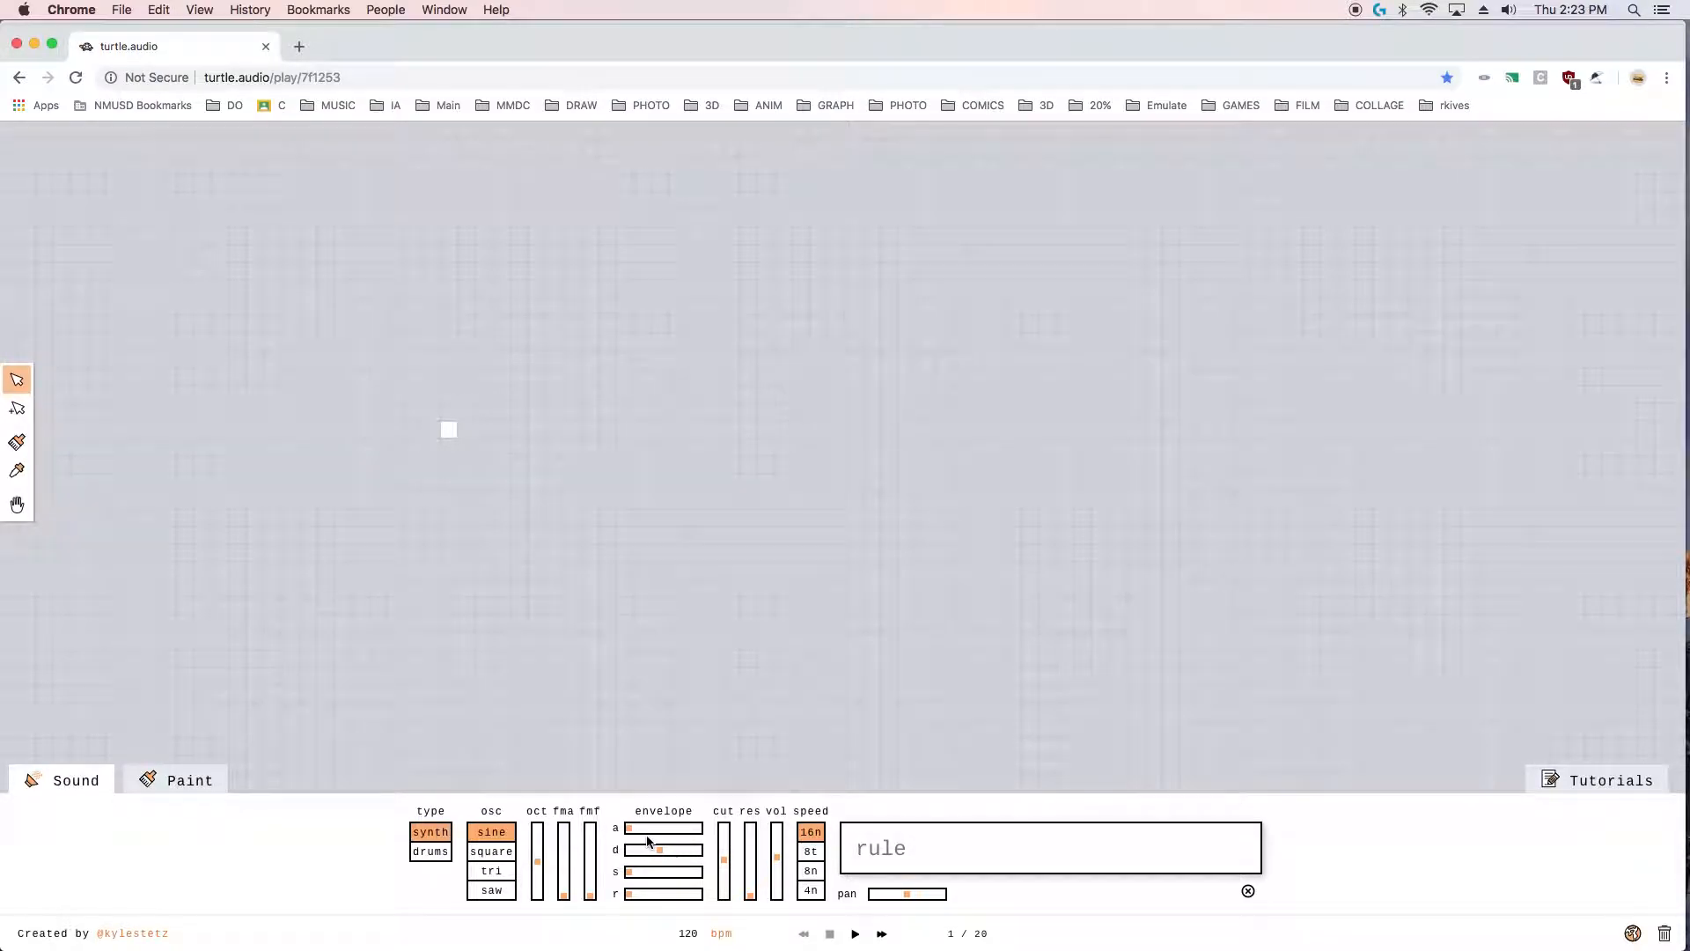
click(431, 855)
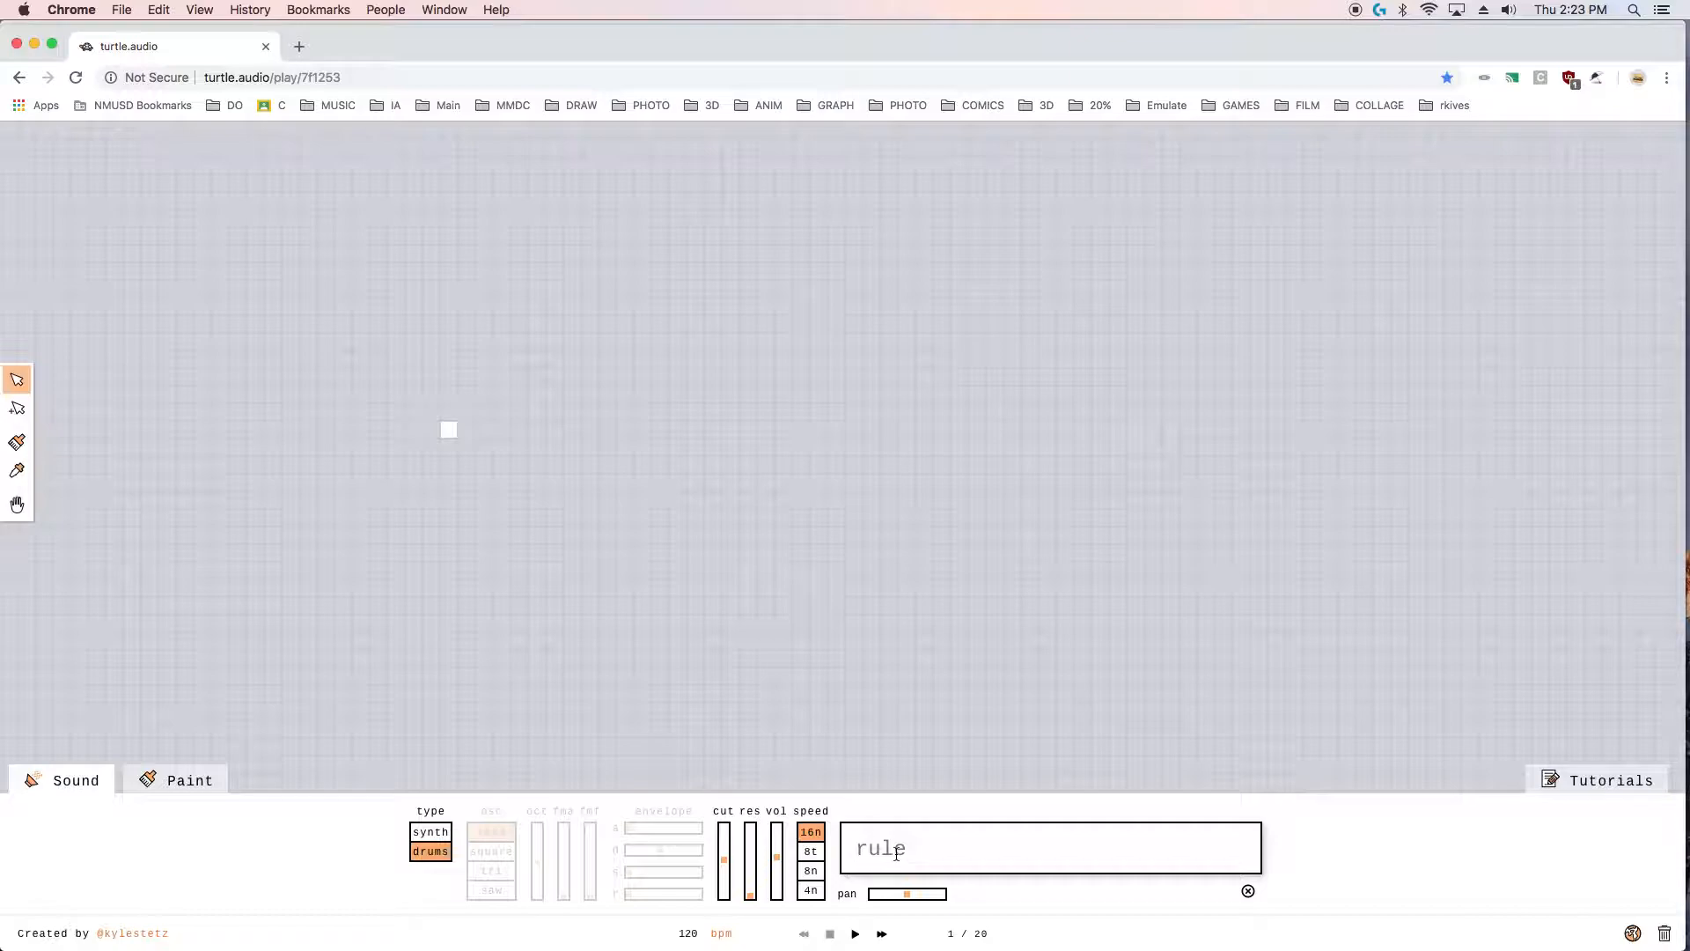
text(m)
text(mmmmm)
text(rmmmm)
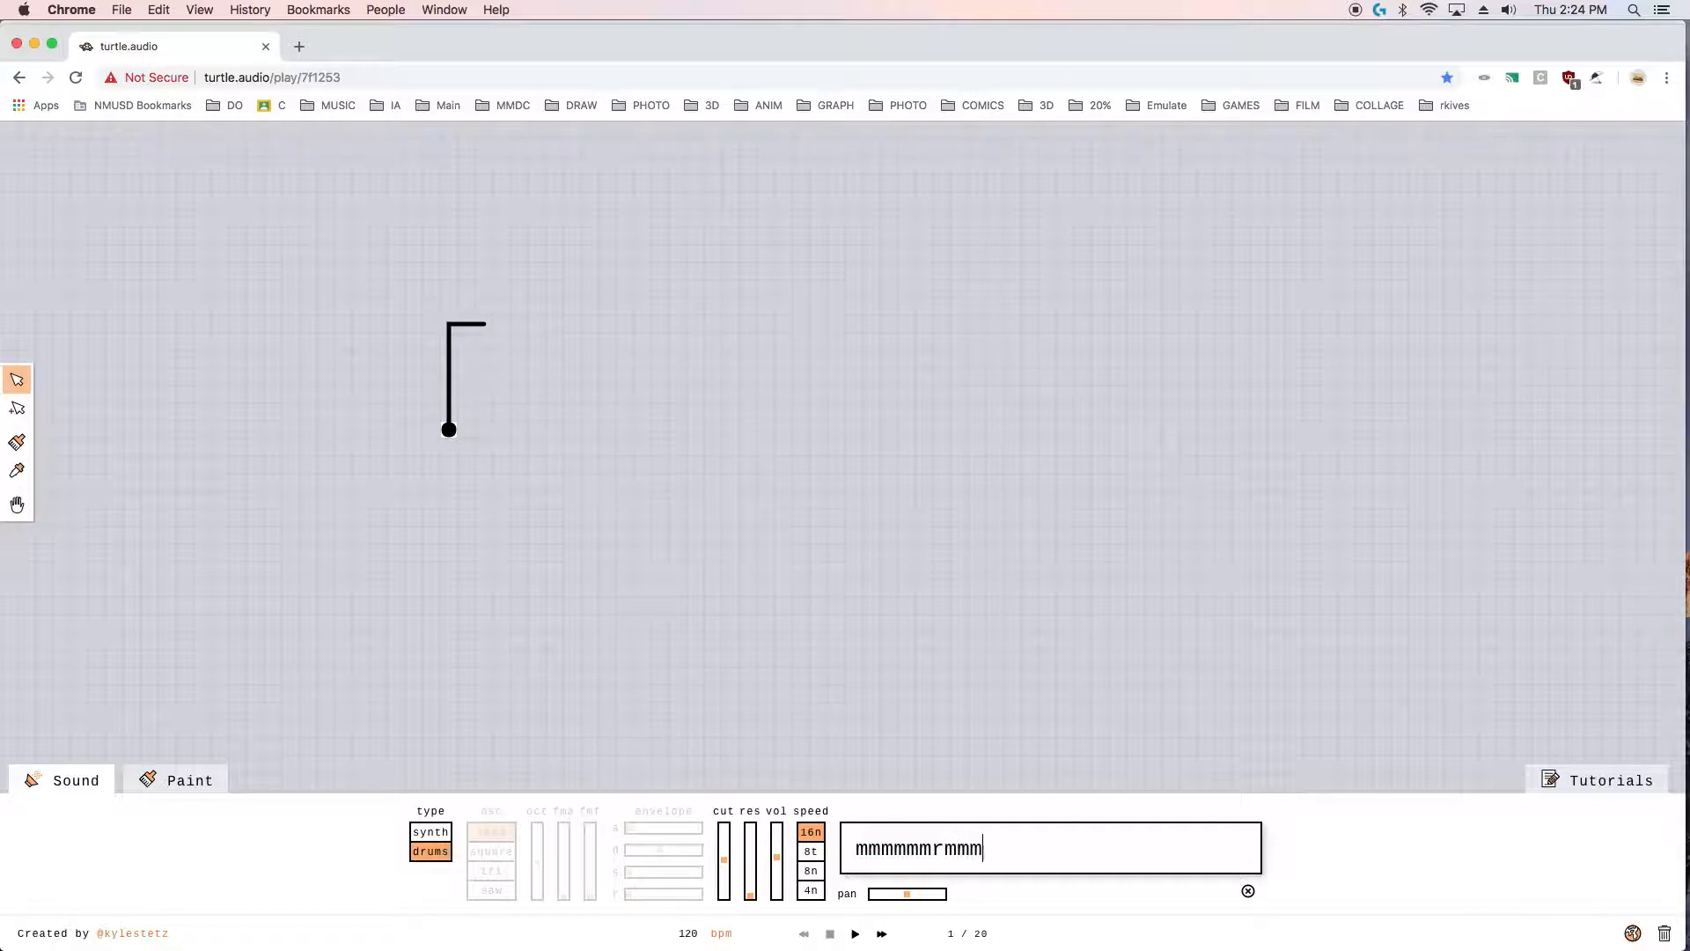
text(lmmm)
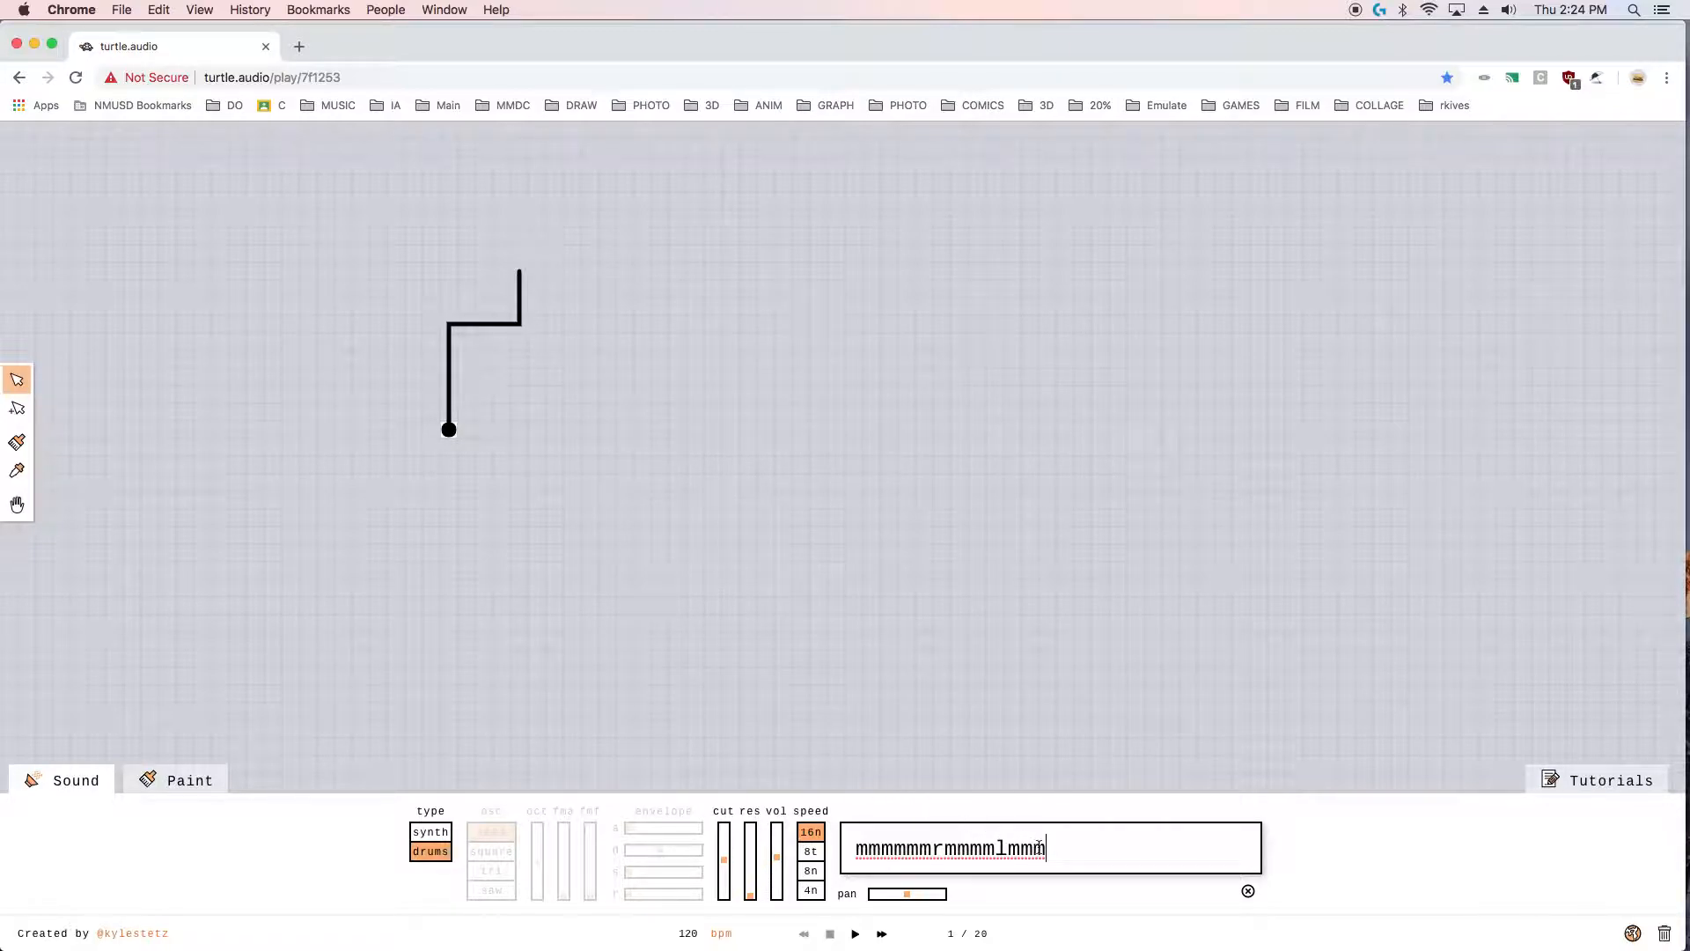
click(1248, 893)
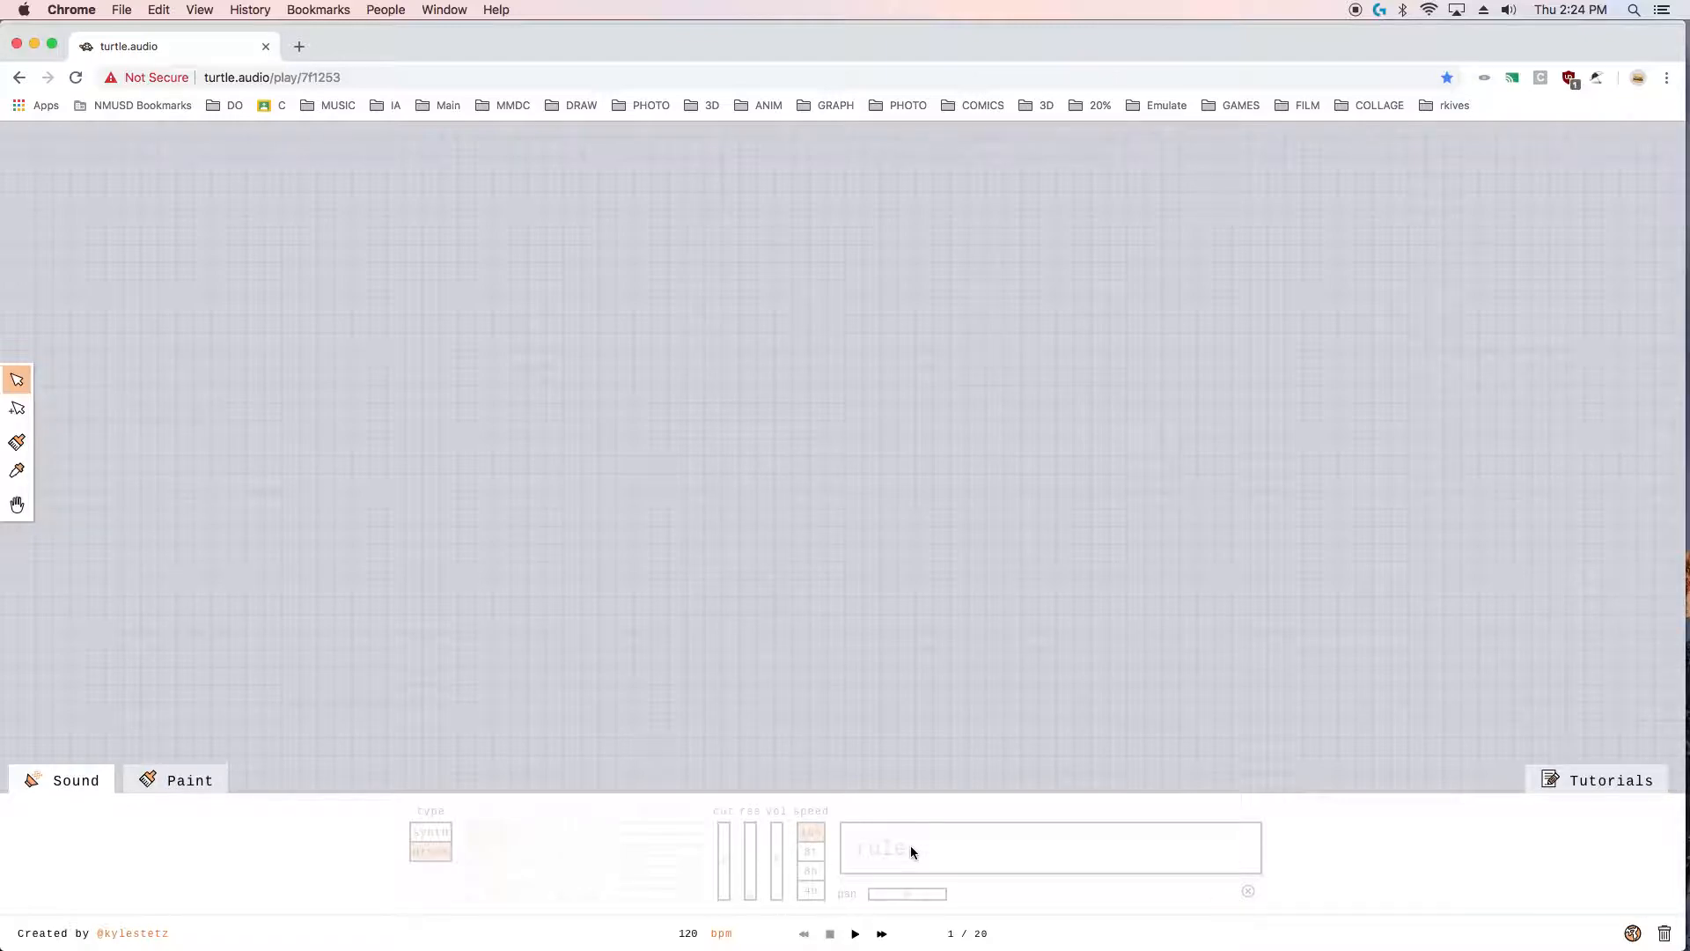
- Place a new line in the upper part of the canvas and give it the rule rm15
click(29, 410)
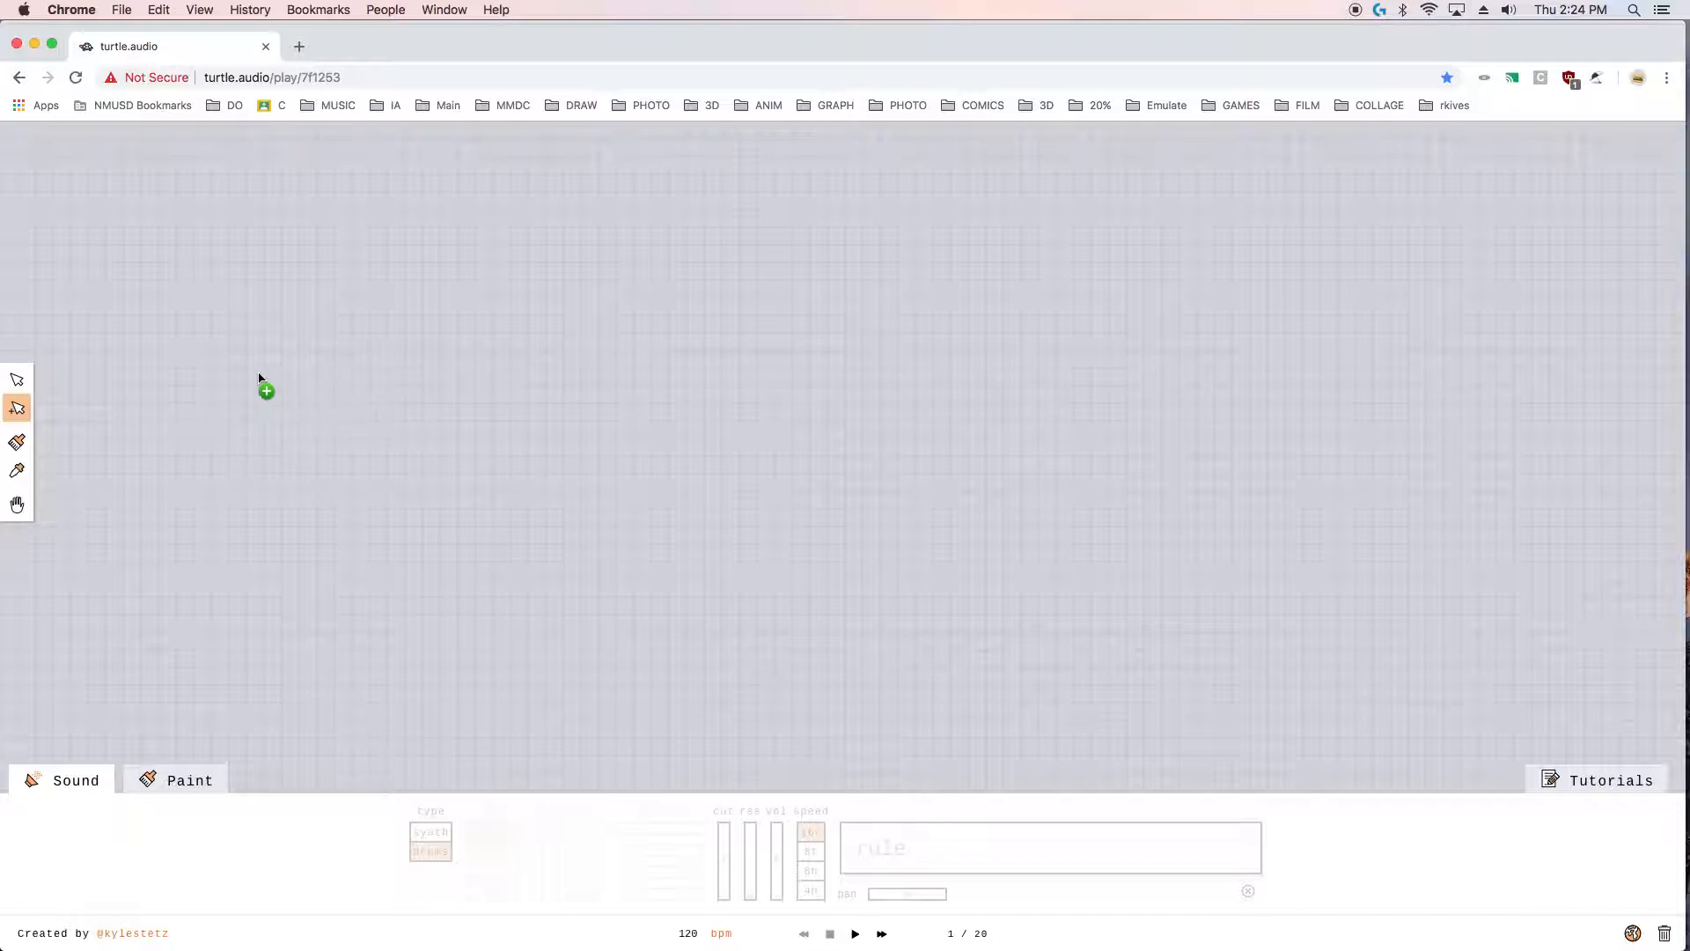
click(5, 380)
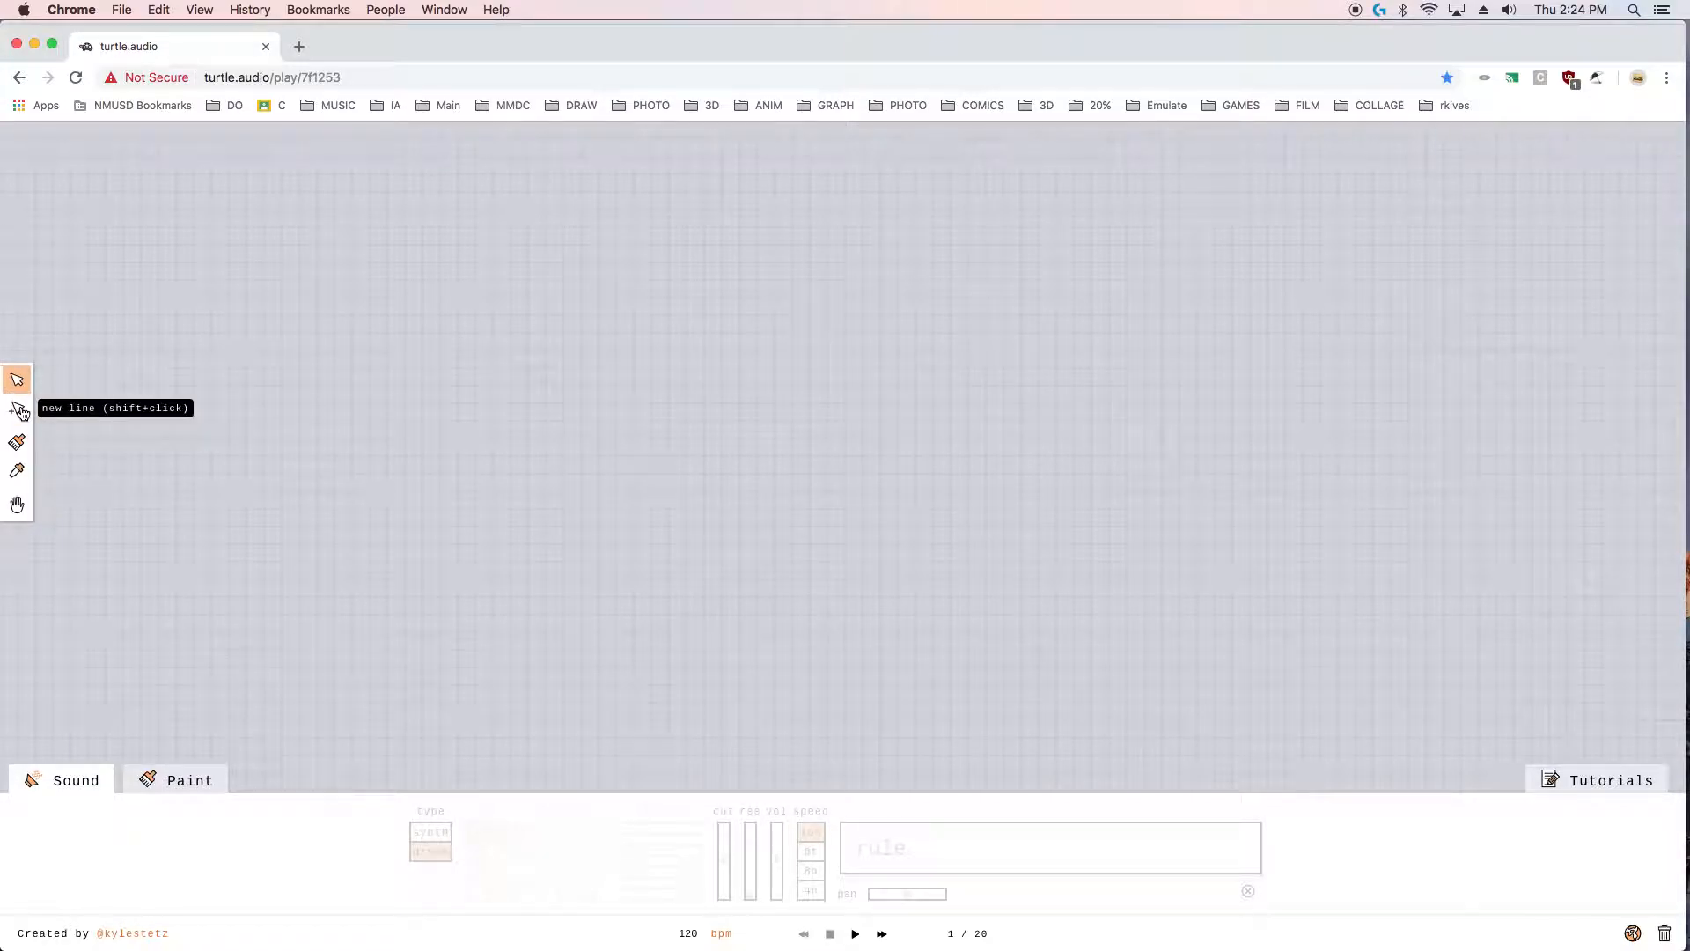
click(19, 411)
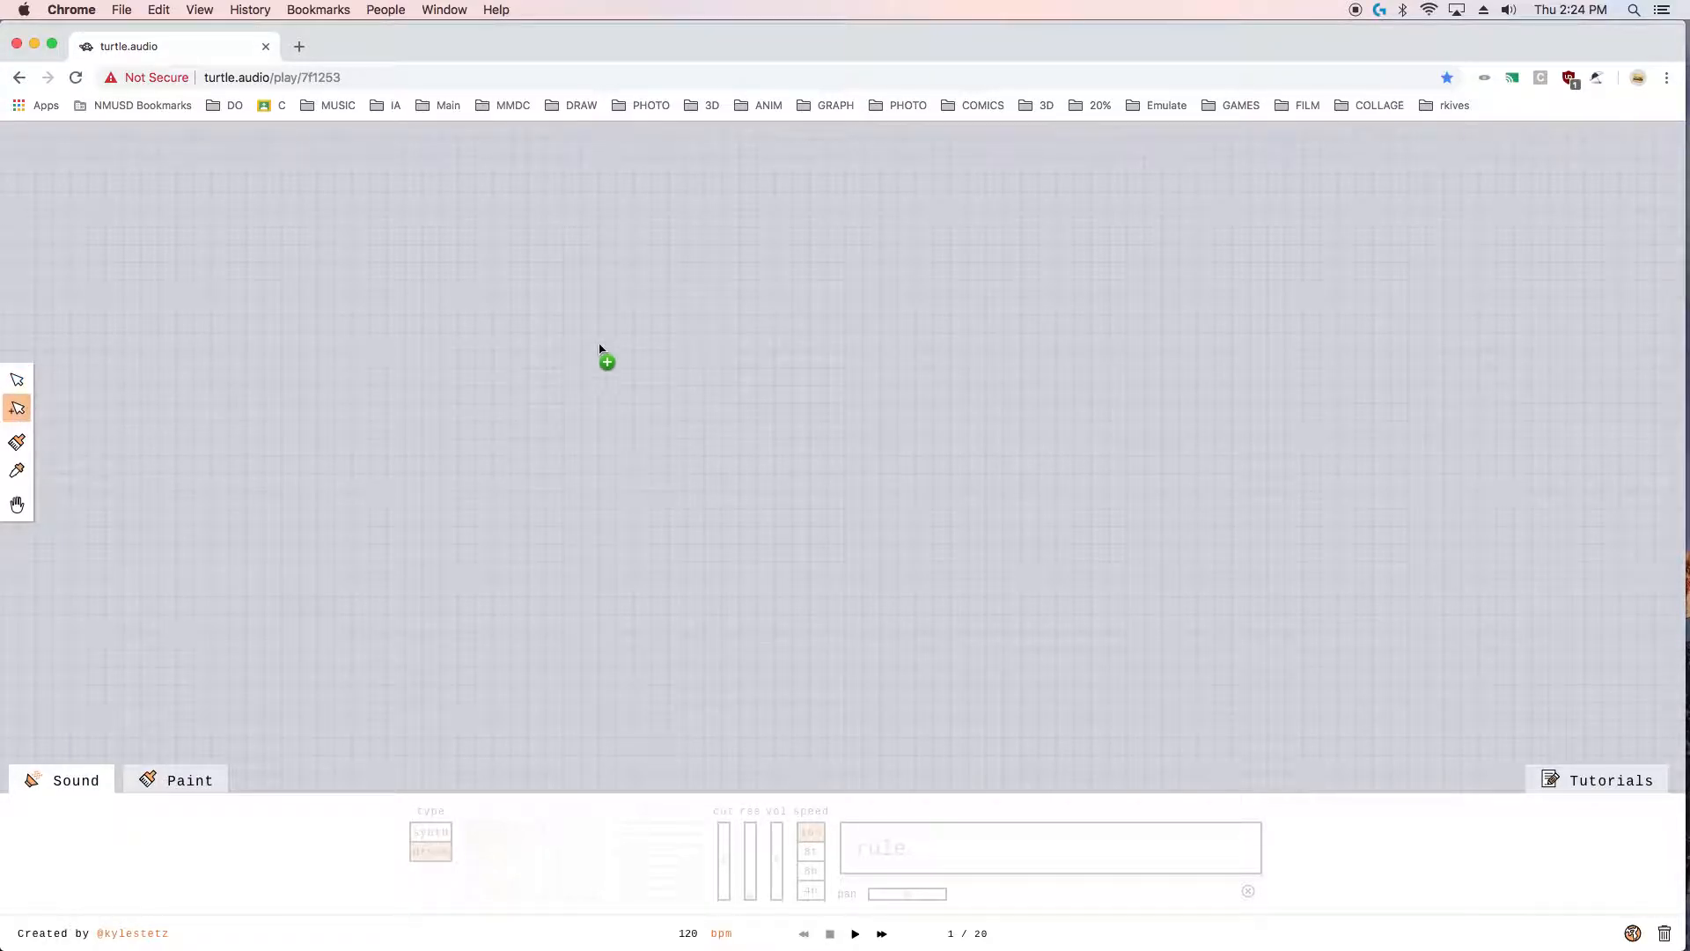
click(555, 363)
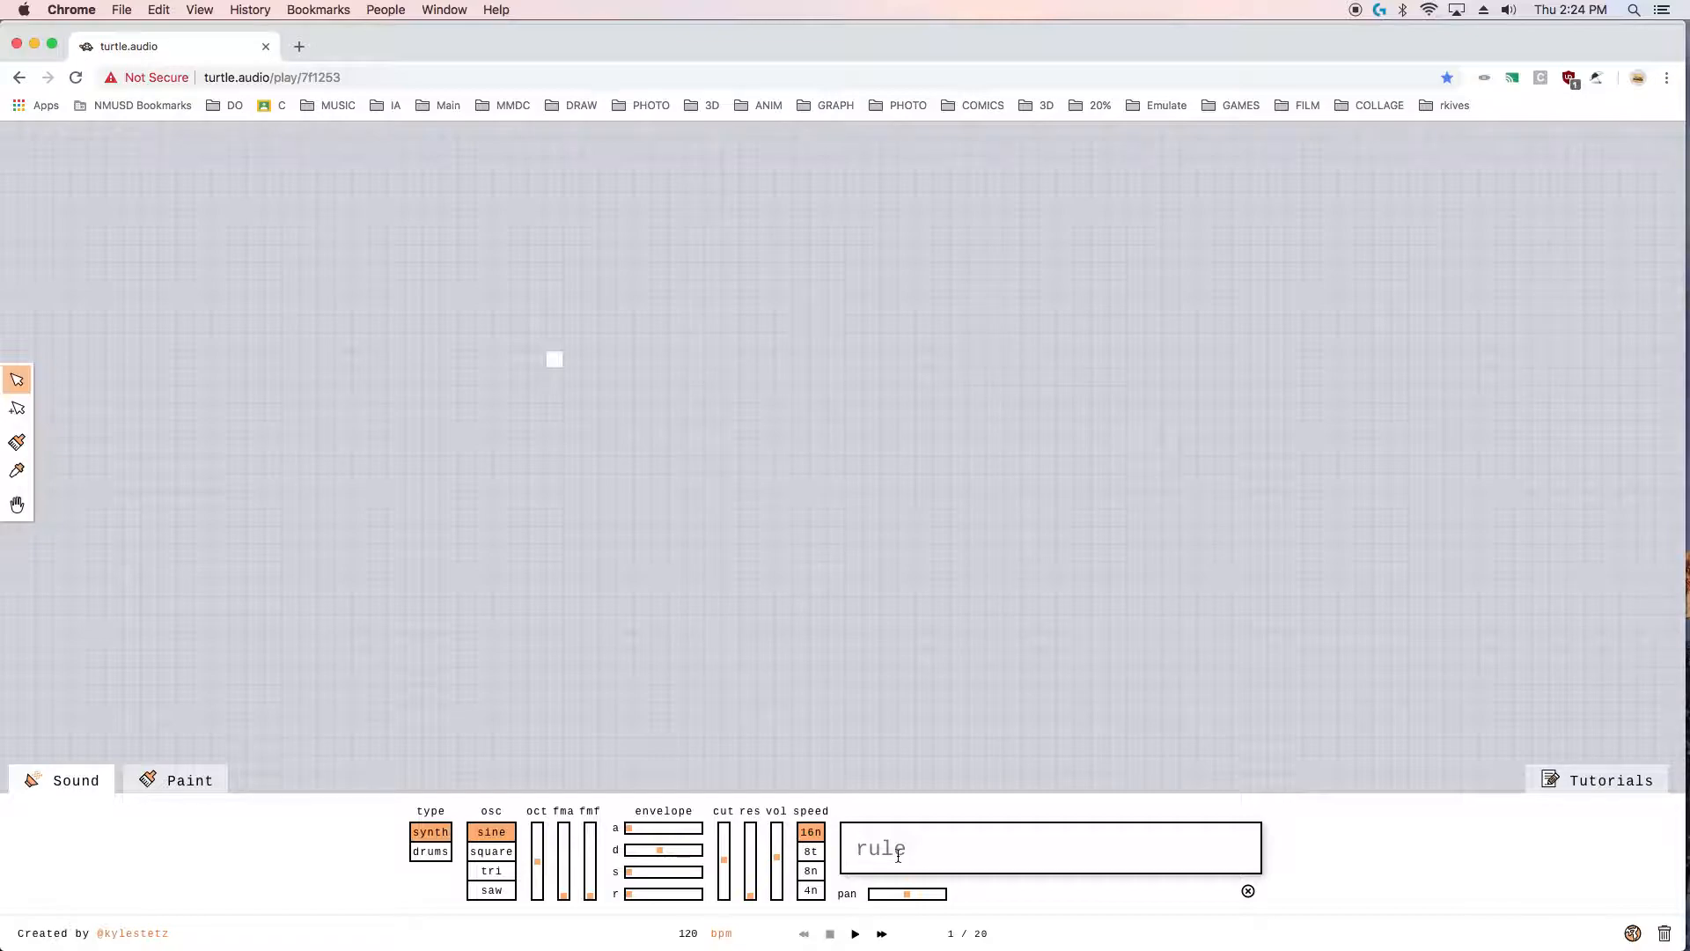
text(m)
key(BackSpace)
text(r)
text(m15)
- Play the straight line, pausing it to examine the move count in its rule, and resume playback
click(853, 933)
click(853, 935)
drag(883, 850, 906, 849)
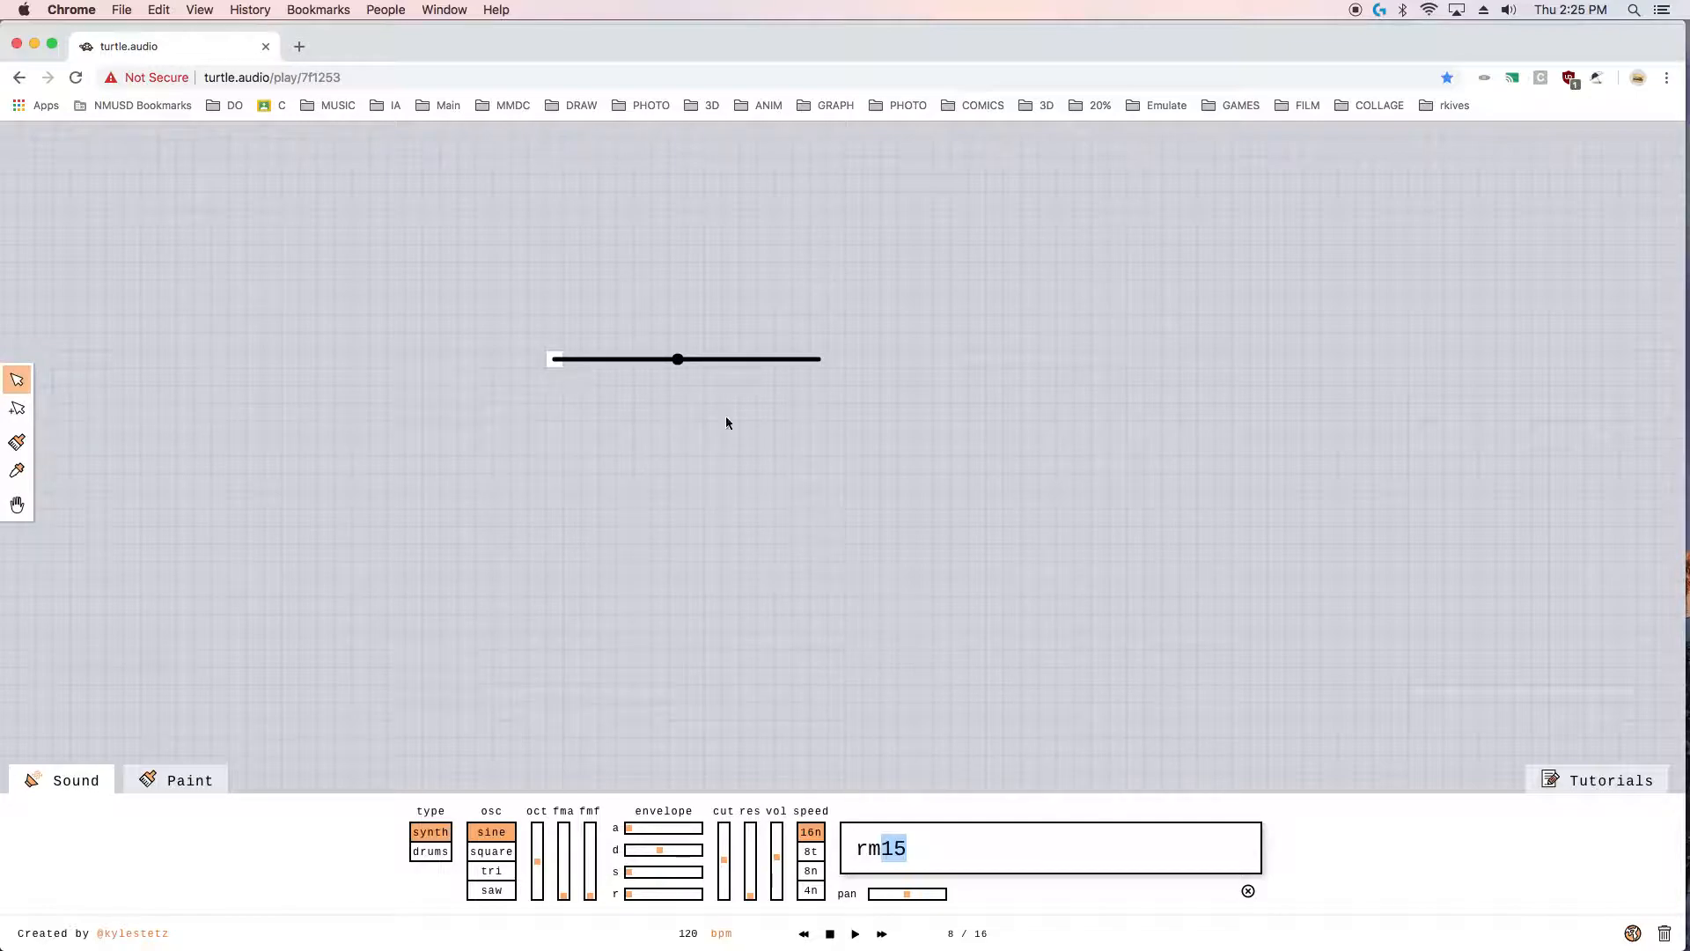
click(852, 937)
- Try a tempo of 80 bpm during playback and set it back to 120 bpm
double_click(705, 935)
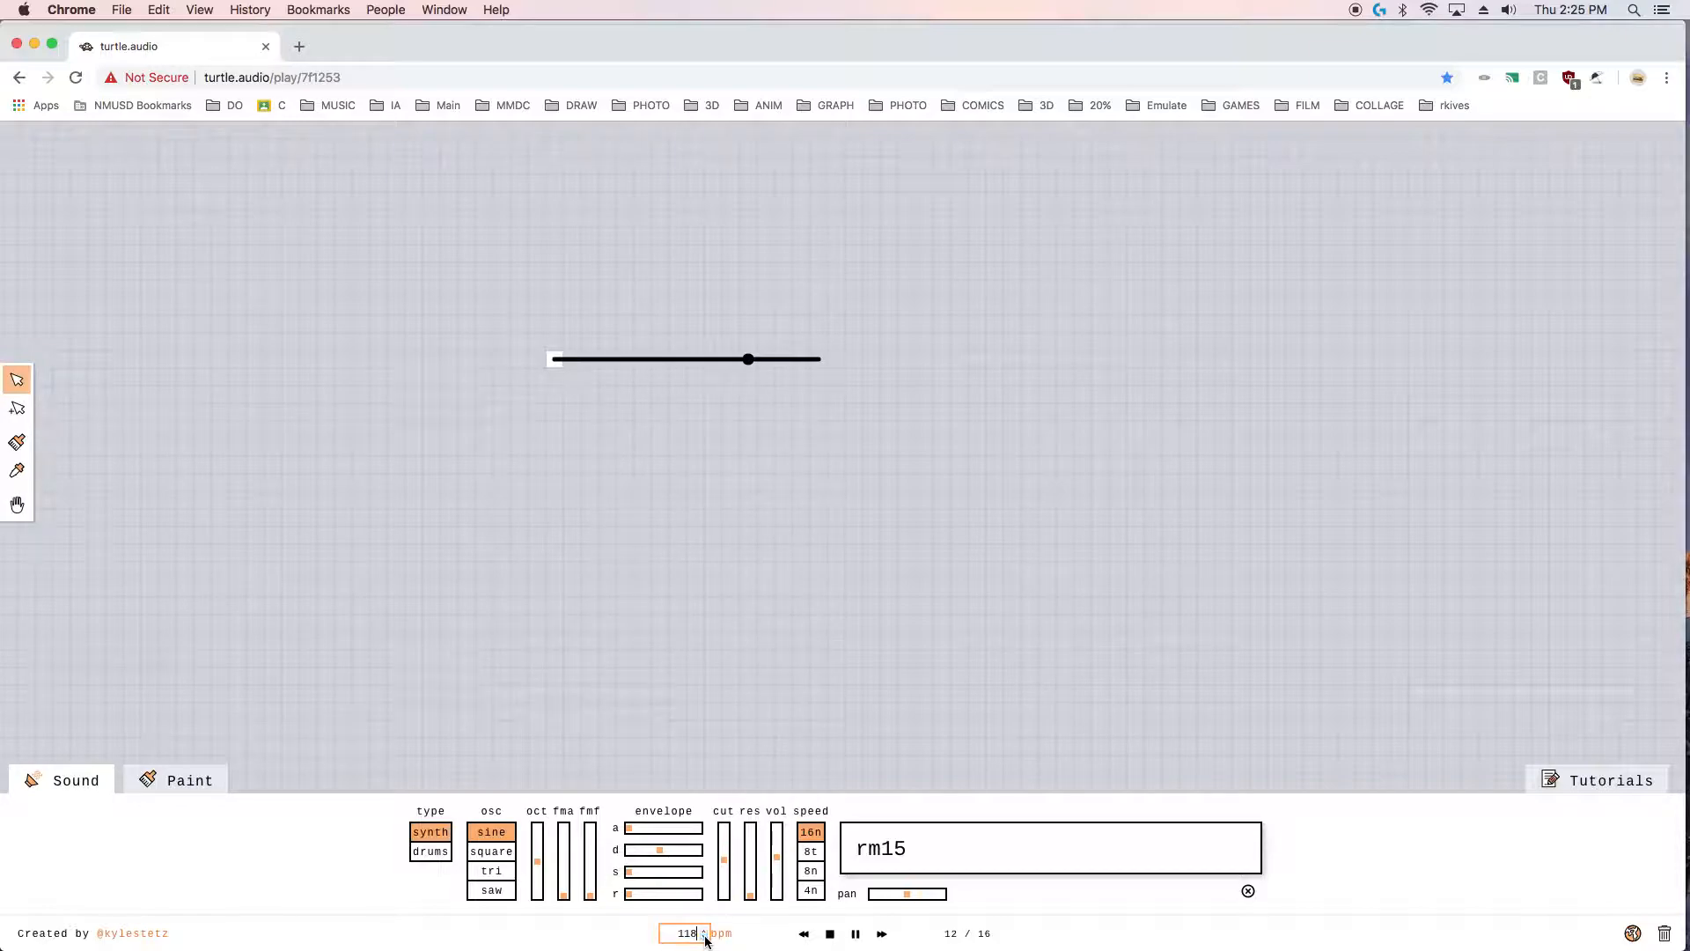
drag(677, 934, 702, 936)
text(80)
double_click(691, 934)
text(120)
click(716, 917)
- Change the line's sound type to drums and bring up the paint palette of drum sounds
click(433, 854)
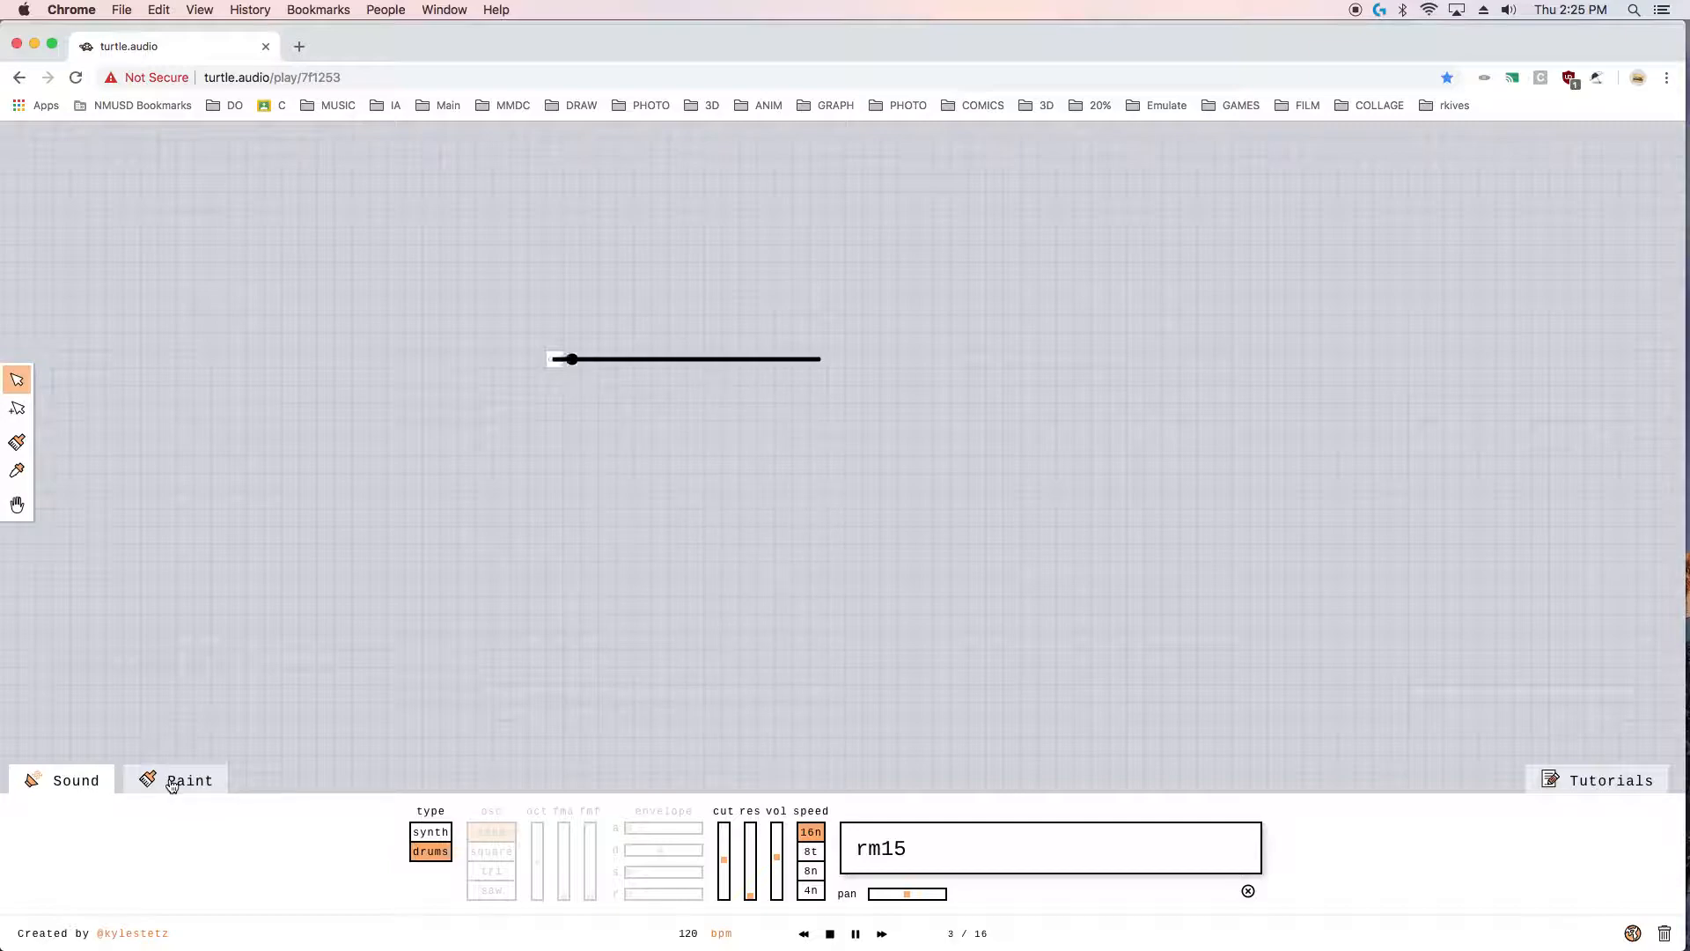
click(179, 782)
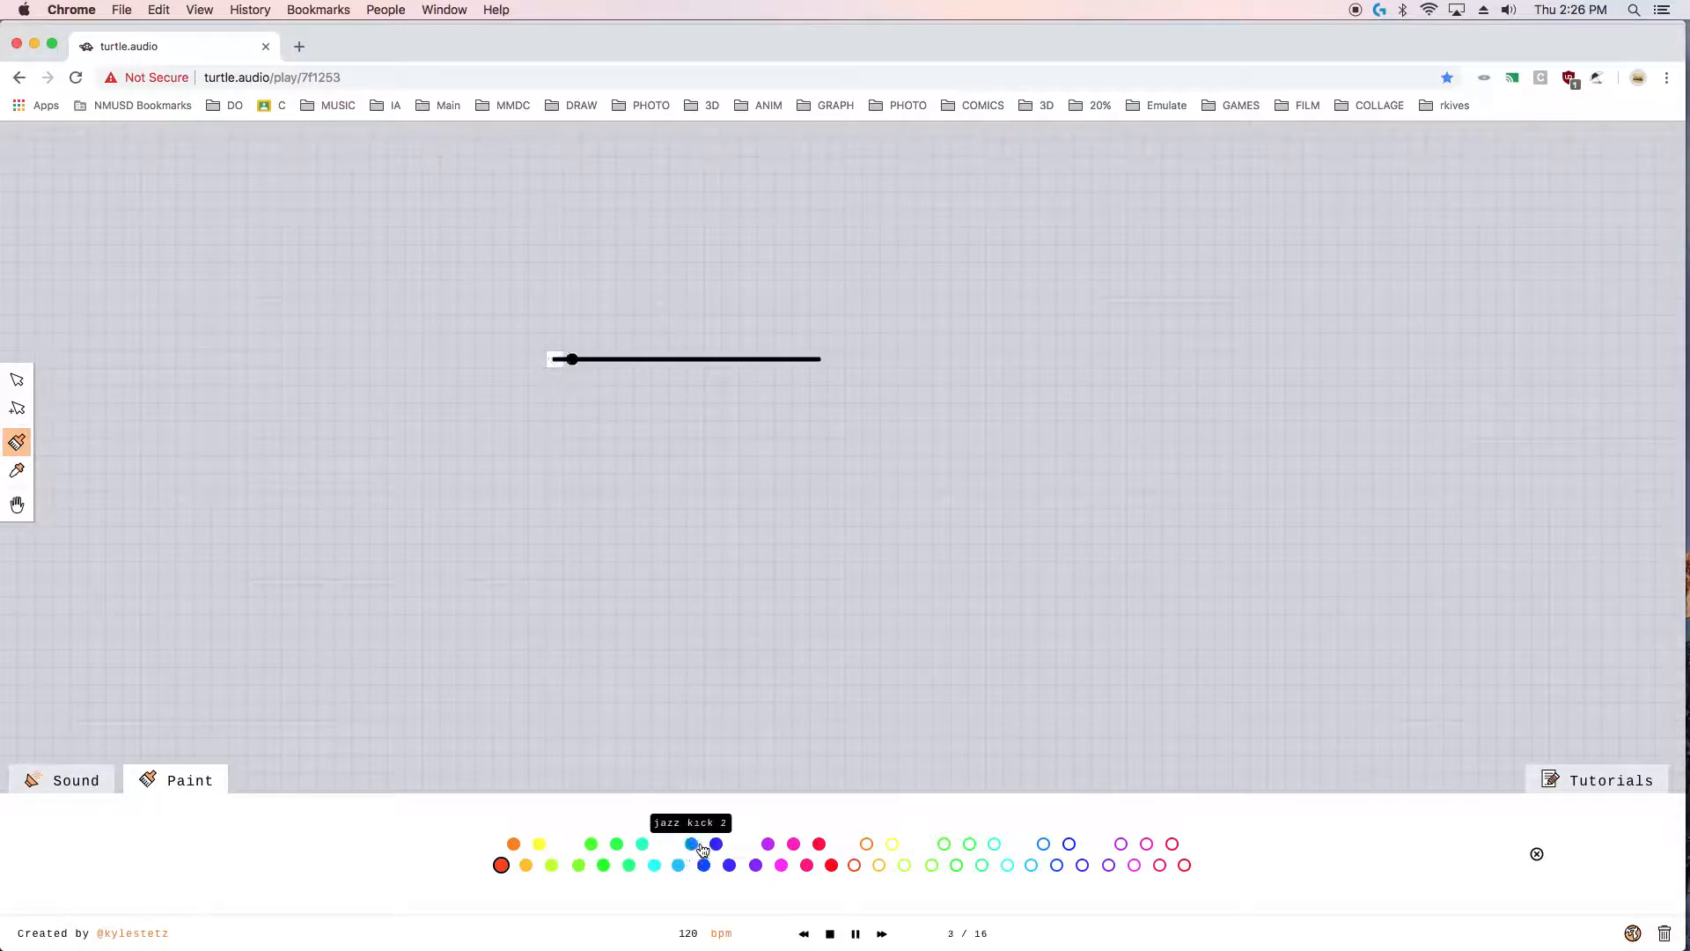
- Audition several drum sounds in the paint palette, including acoustic hat (open) 2 and house snare 2, raising the system volume to maximum
click(757, 869)
click(654, 867)
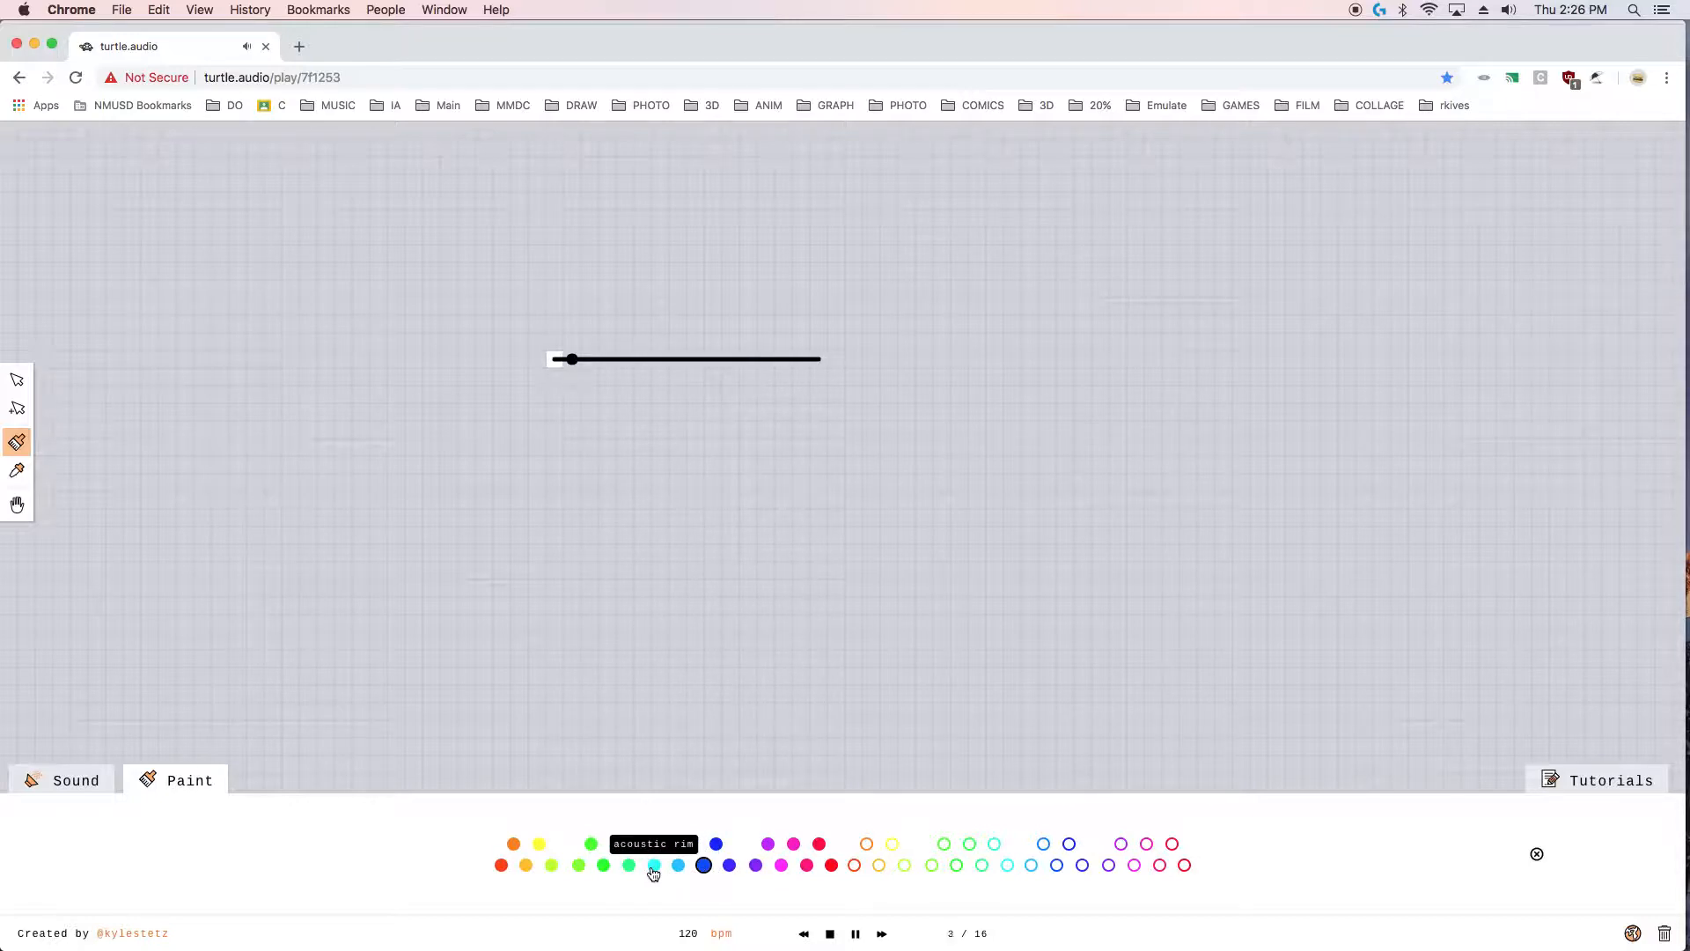
click(631, 869)
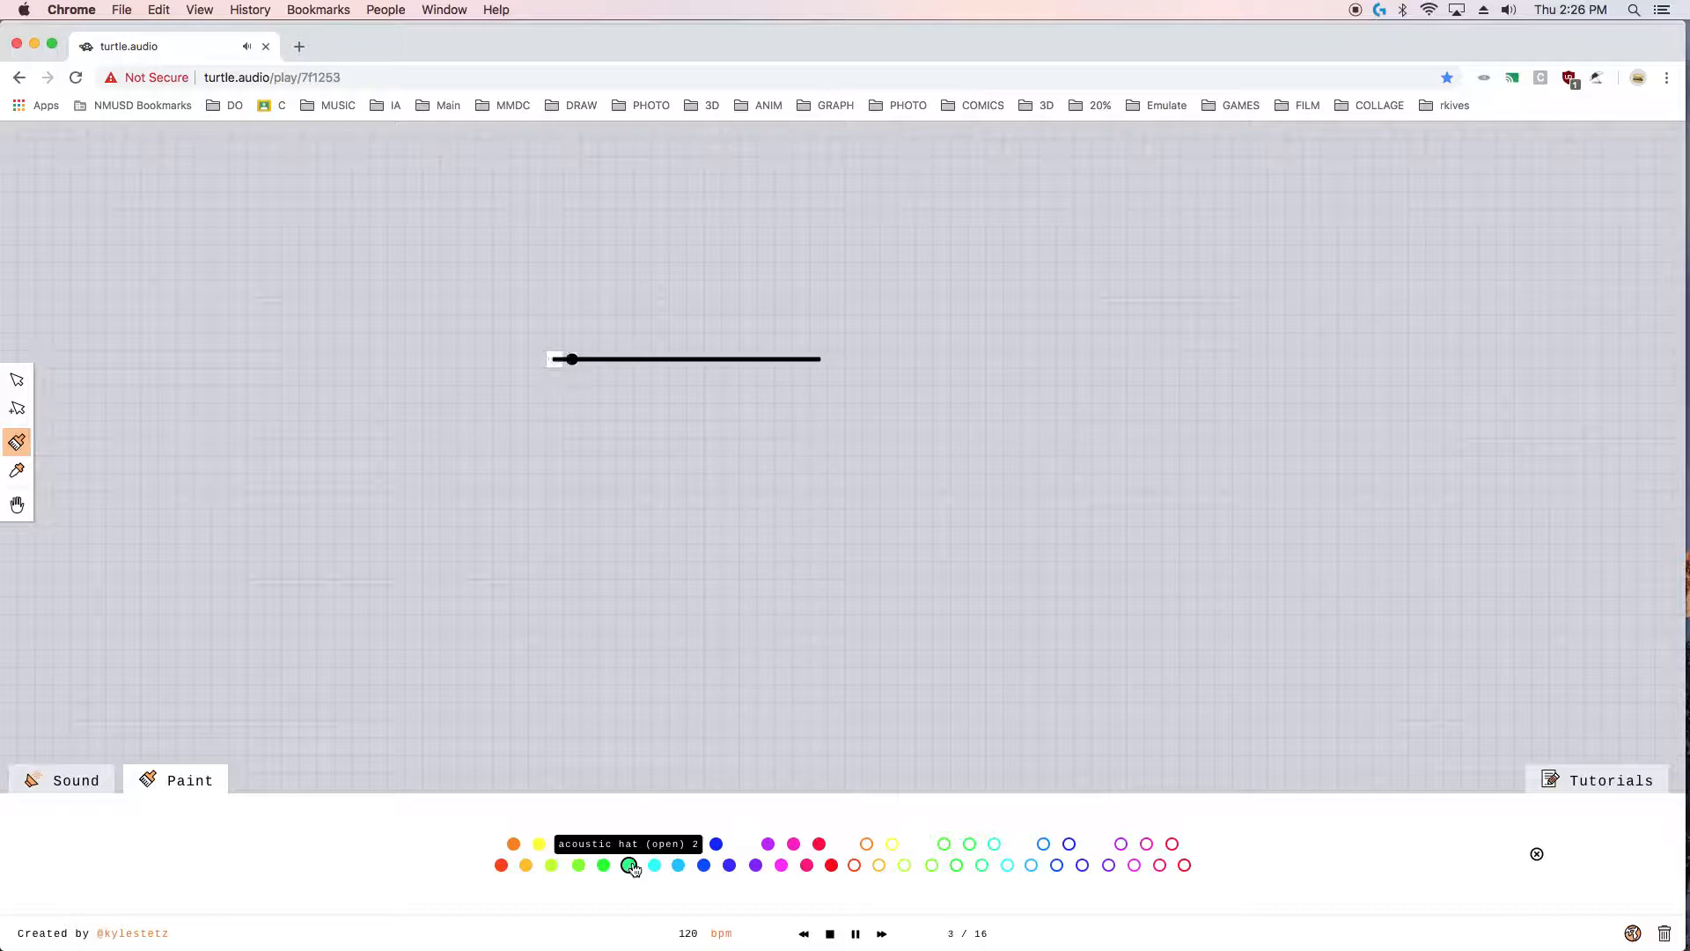
key(XF86AudioRaiseVolume)
key(XF86AudioRaiseVolume)
key(XF86AudioRaiseVolume)
key(XF86AudioRaiseVolume)
key(XF86AudioRaiseVolume)
key(XF86AudioRaiseVolume)
key(XF86AudioRaiseVolume)
key(XF86AudioRaiseVolume)
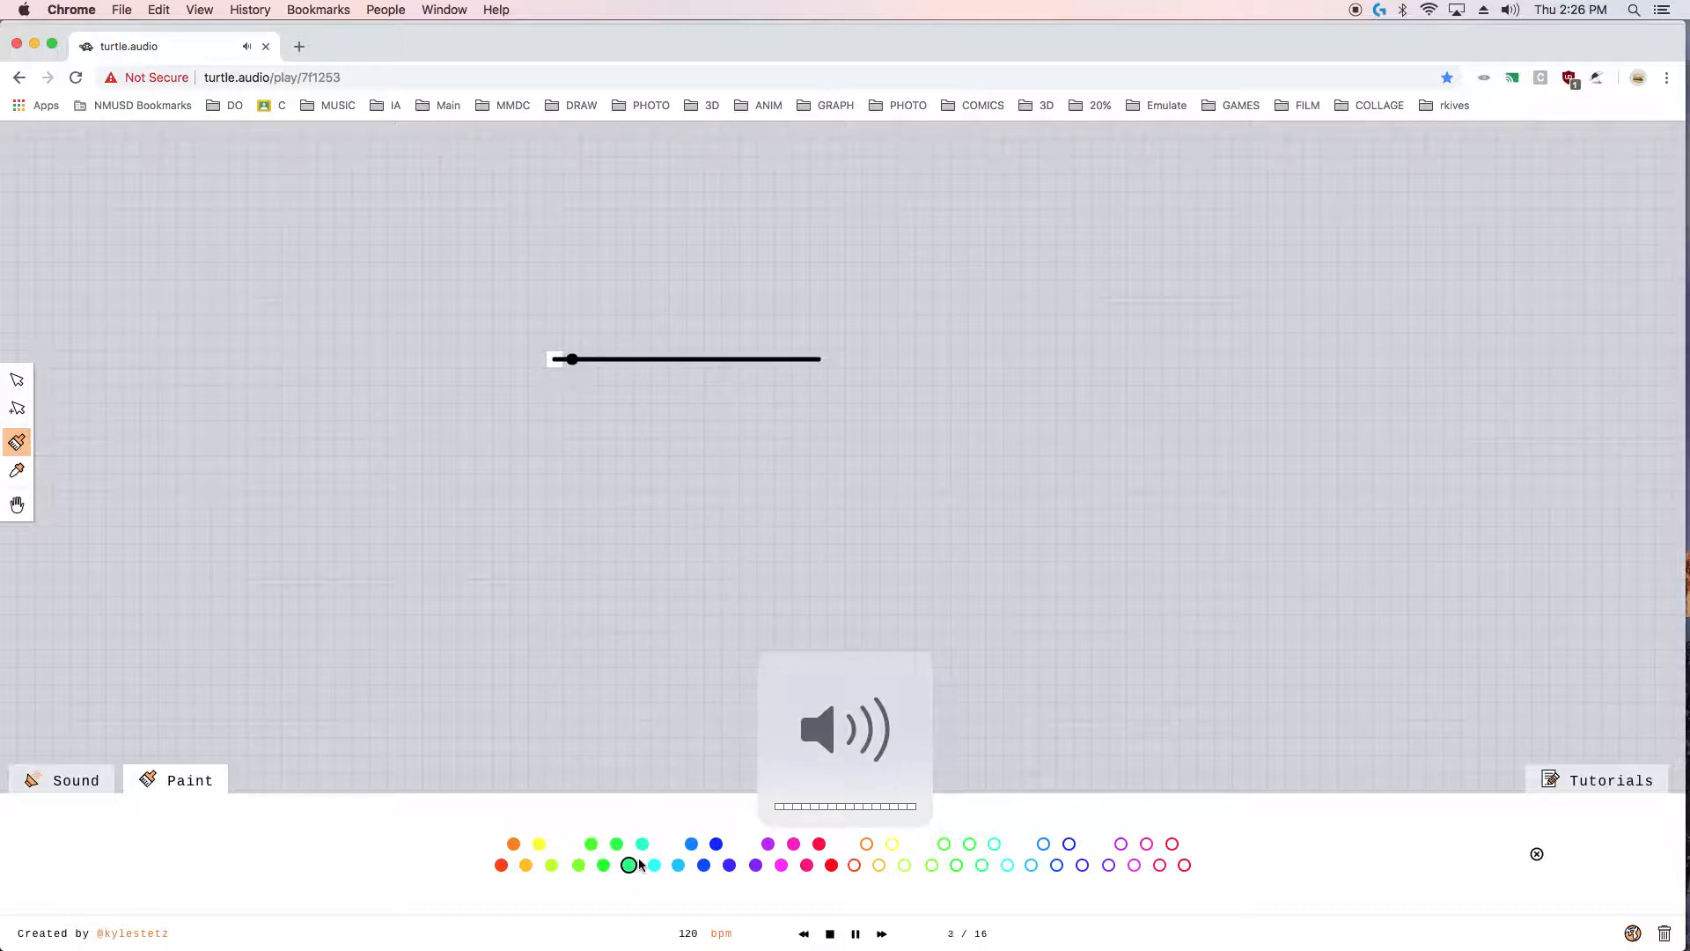
click(693, 845)
click(769, 848)
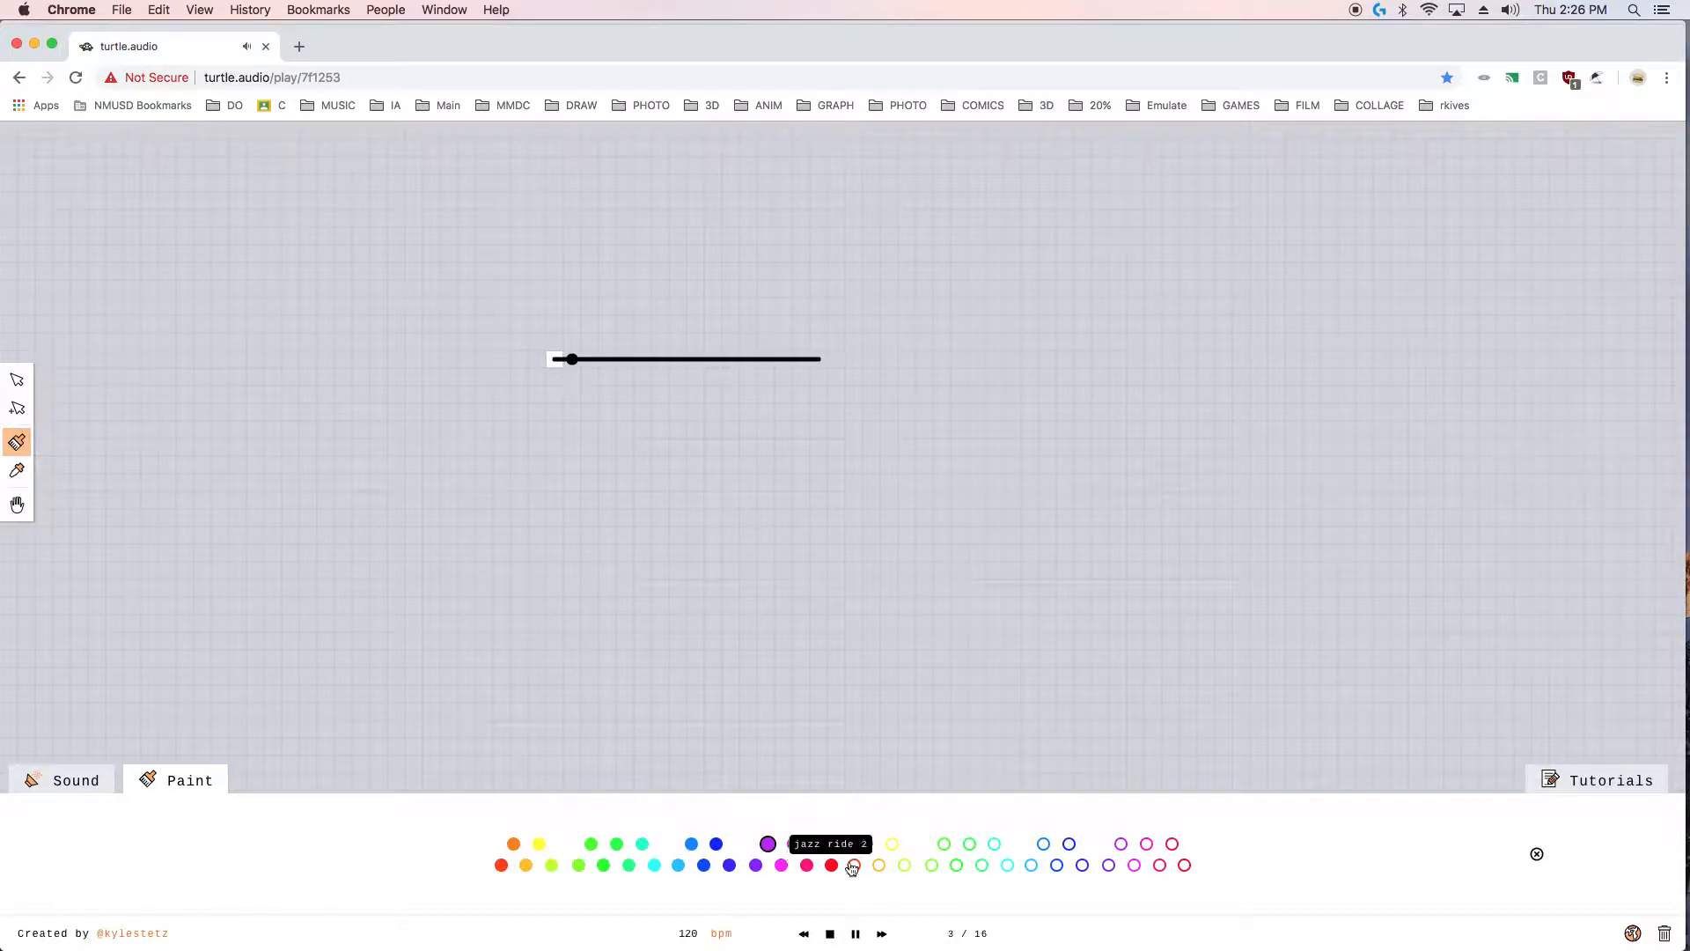
click(908, 868)
click(931, 869)
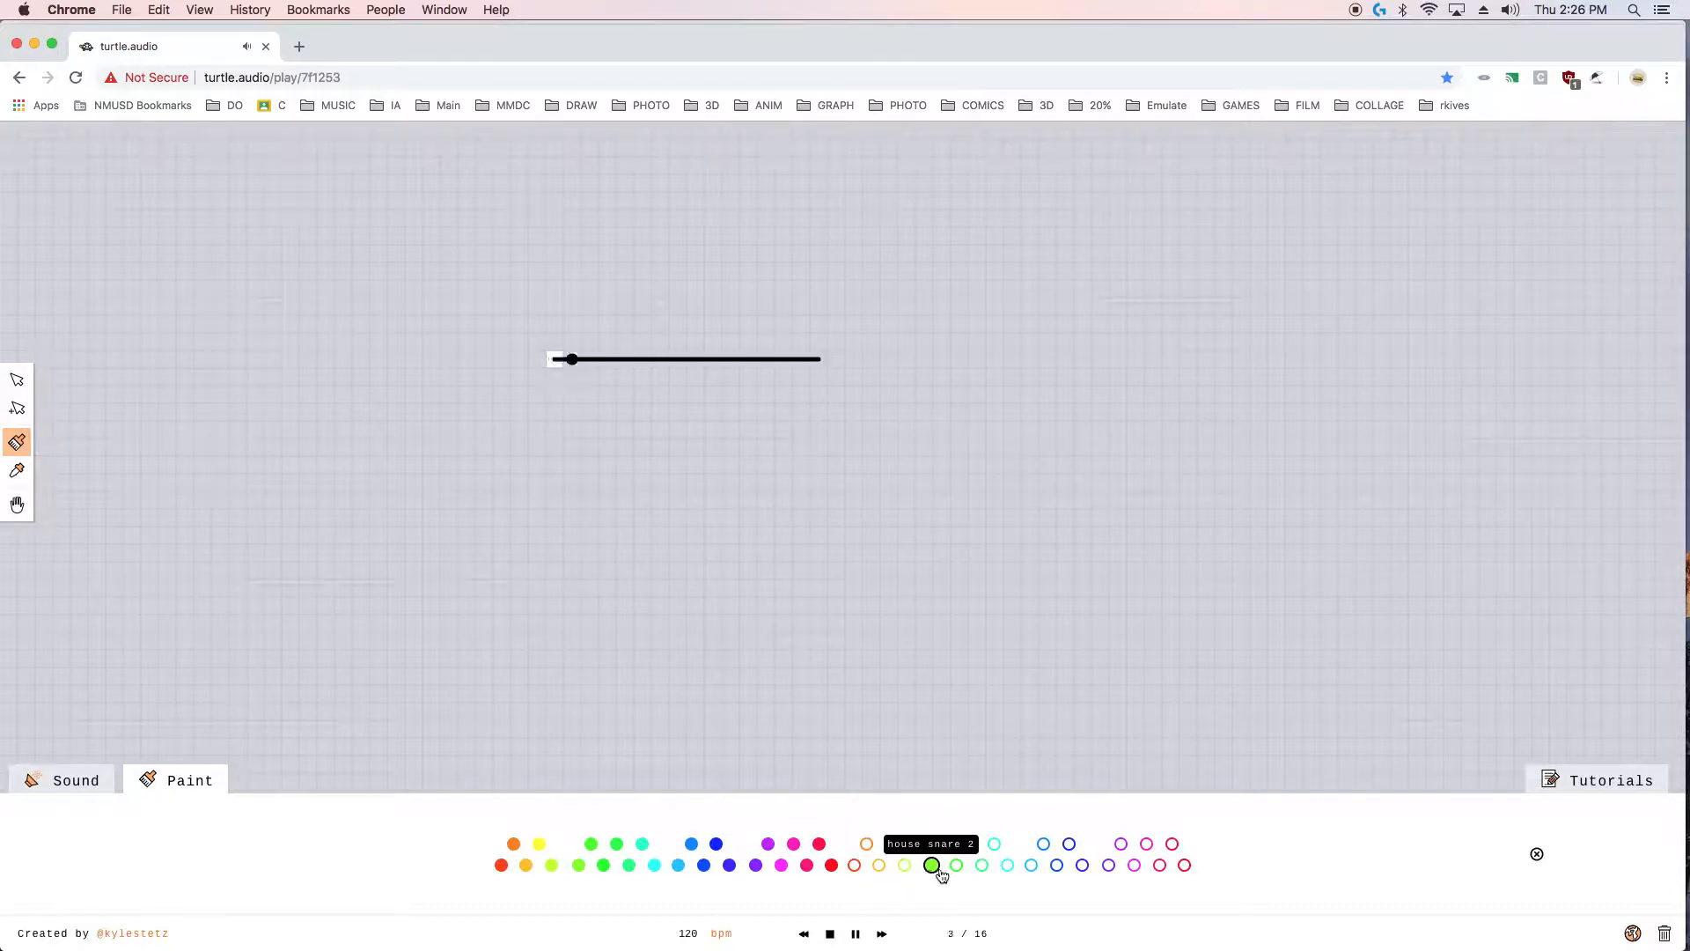
click(955, 868)
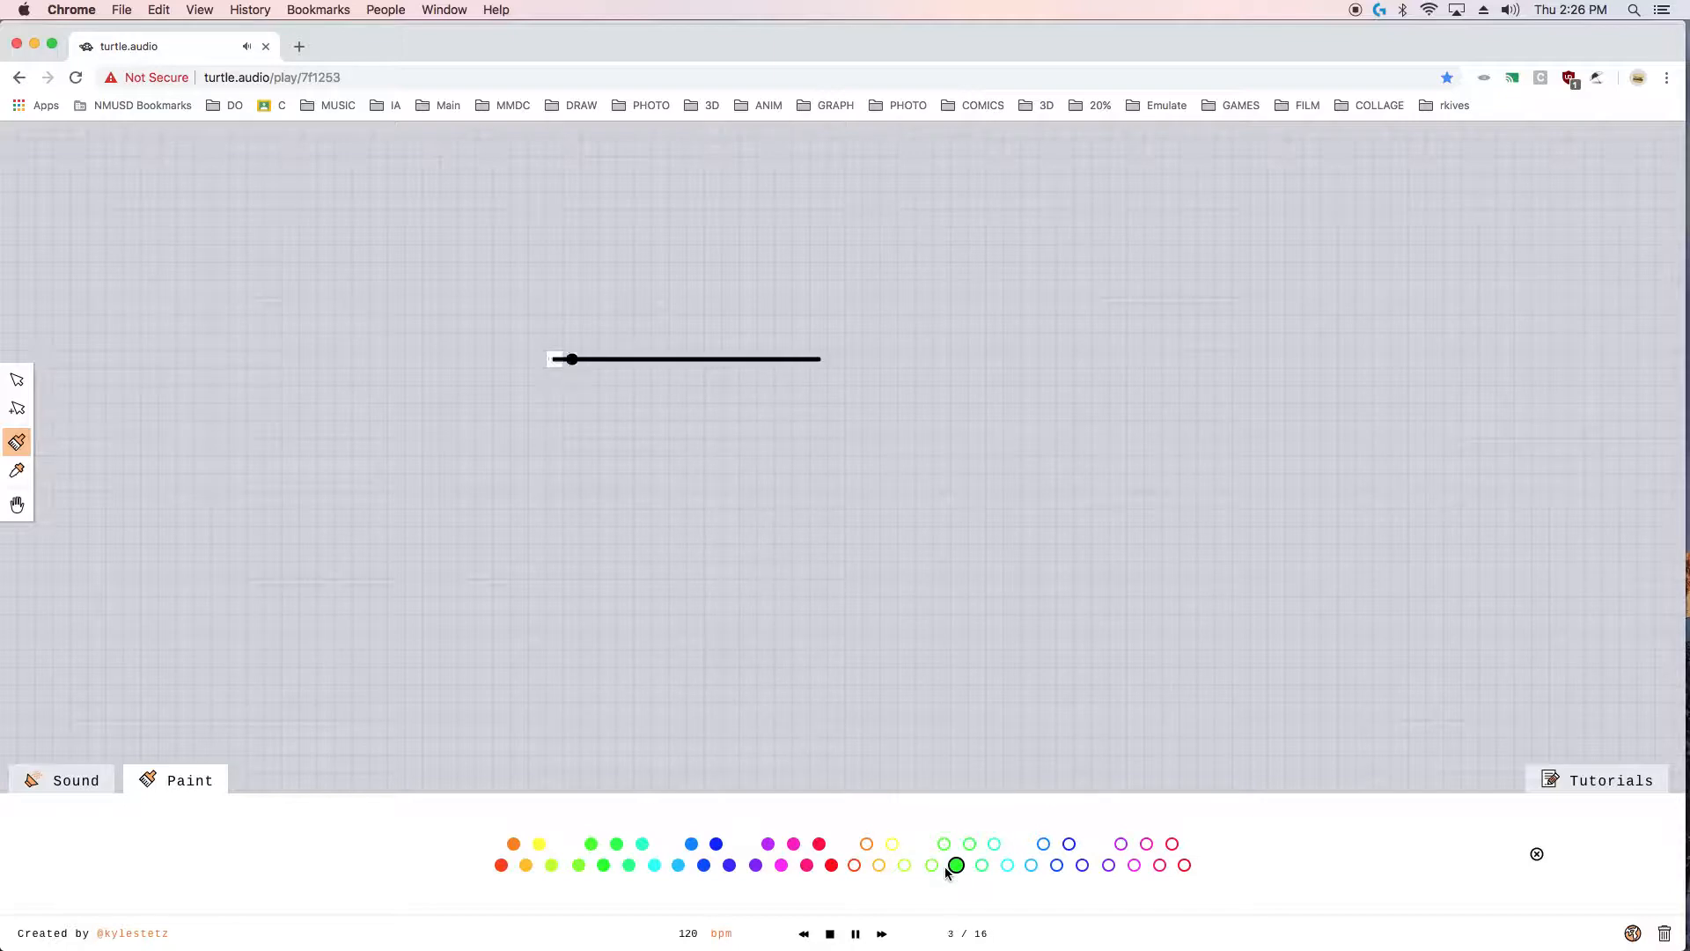
- Paint house kick 1 on steps 1, 5, 9 and 13 of the line, raising the system volume to hear it
click(854, 866)
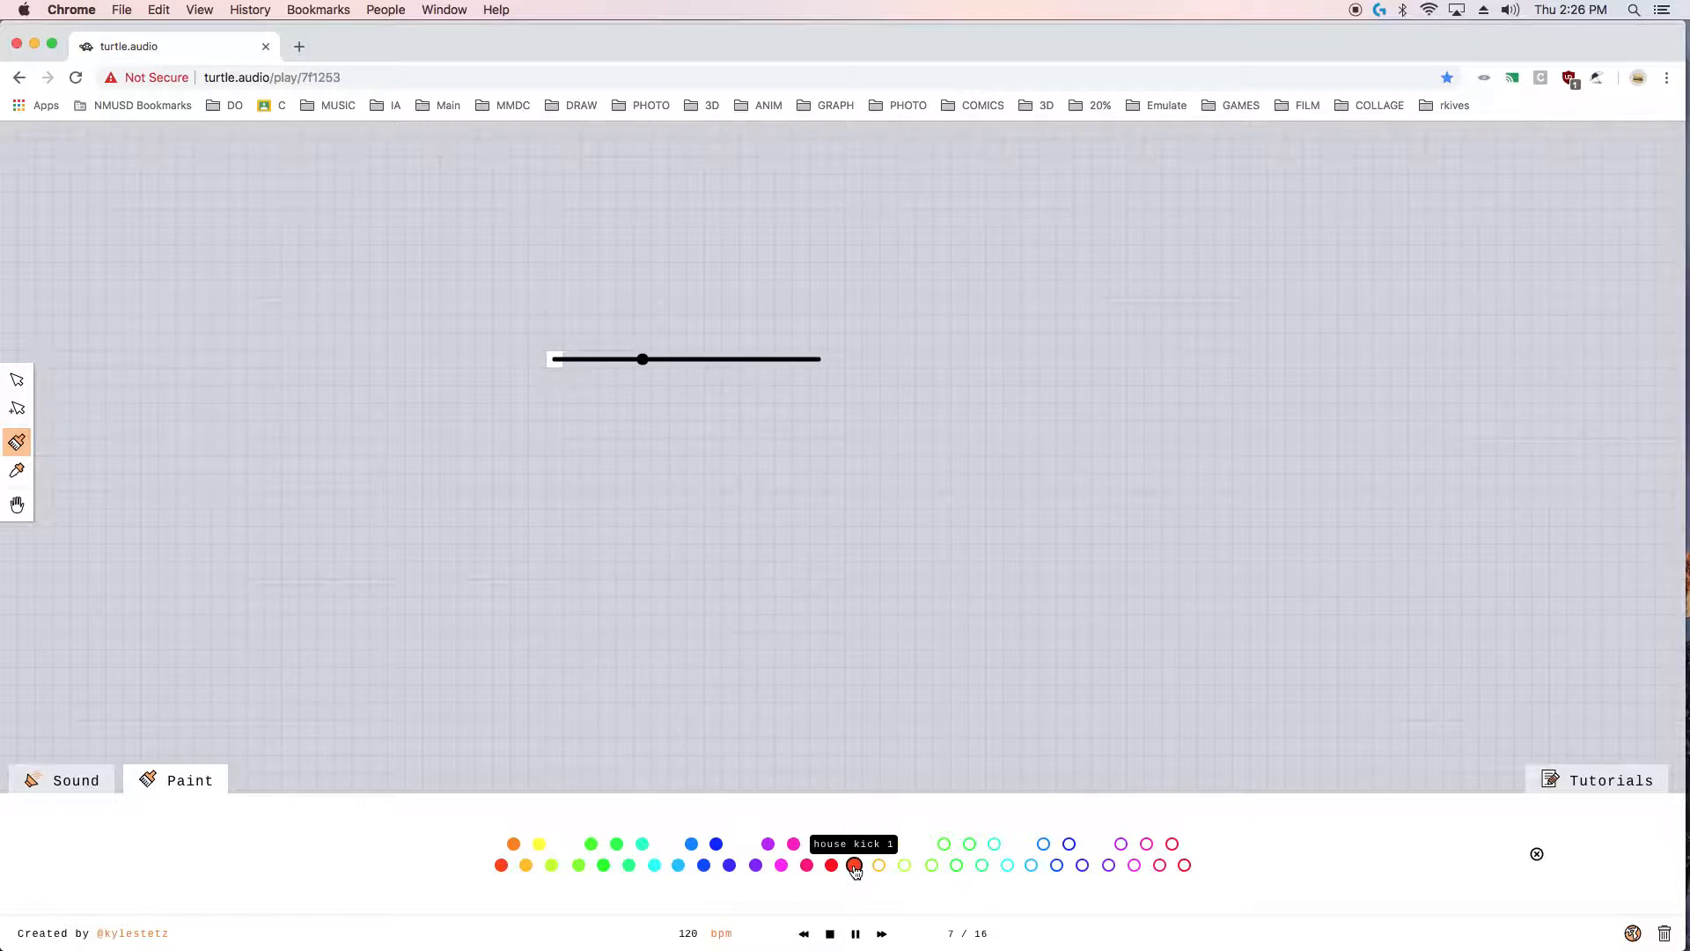
click(555, 359)
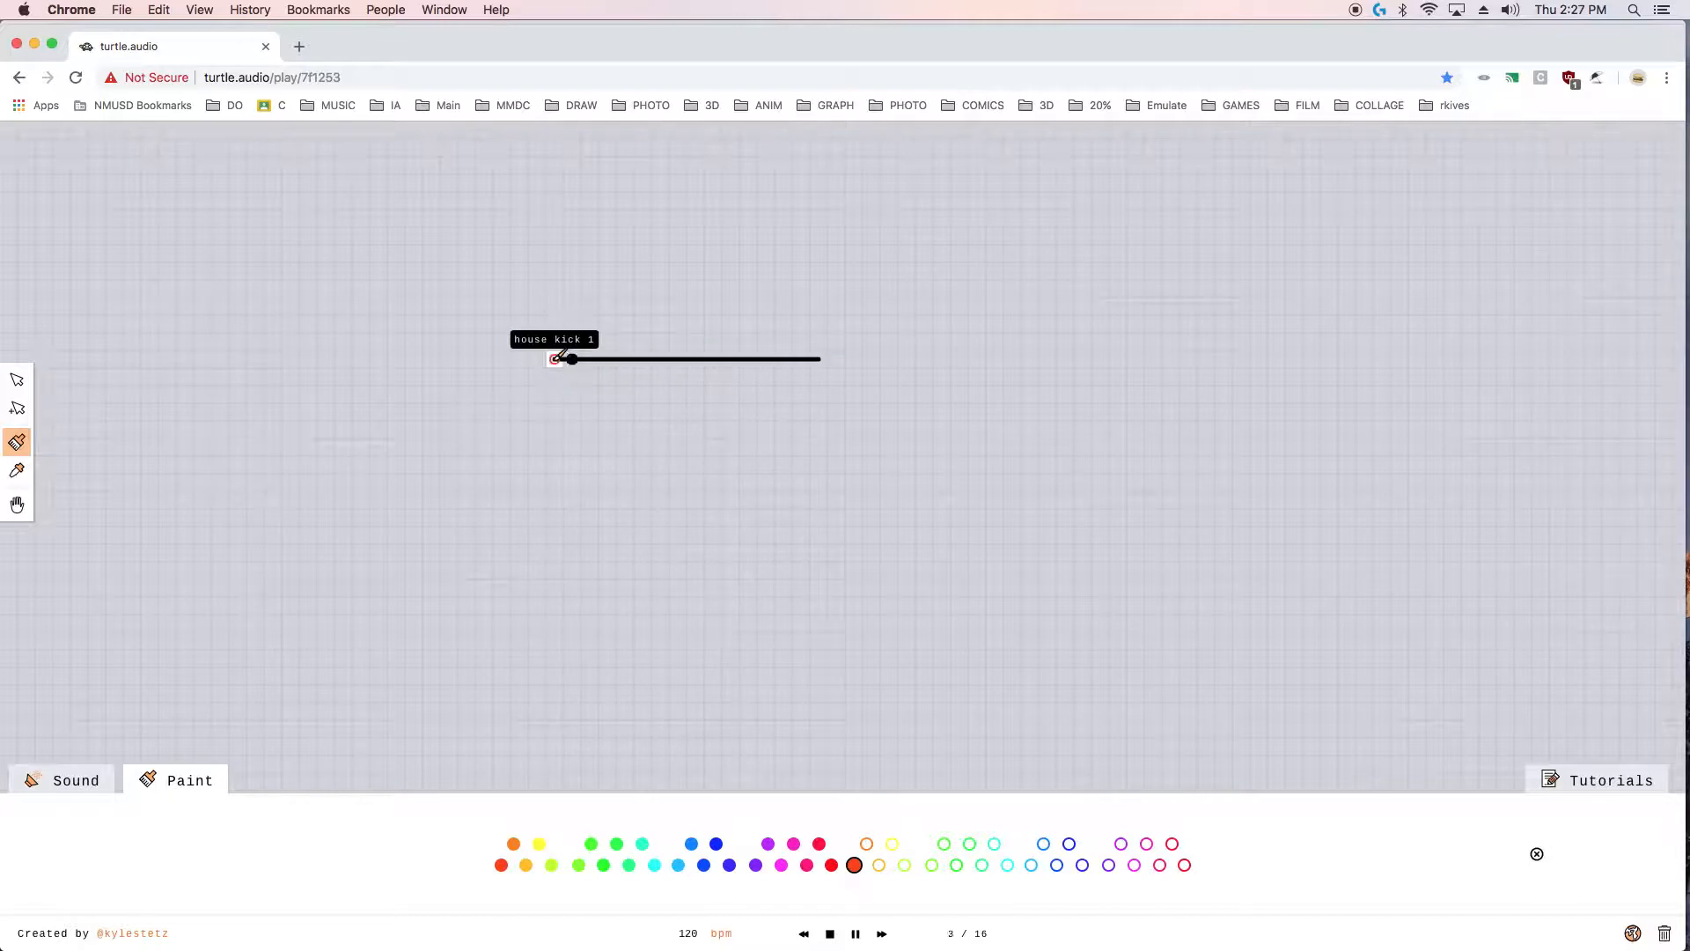
click(695, 359)
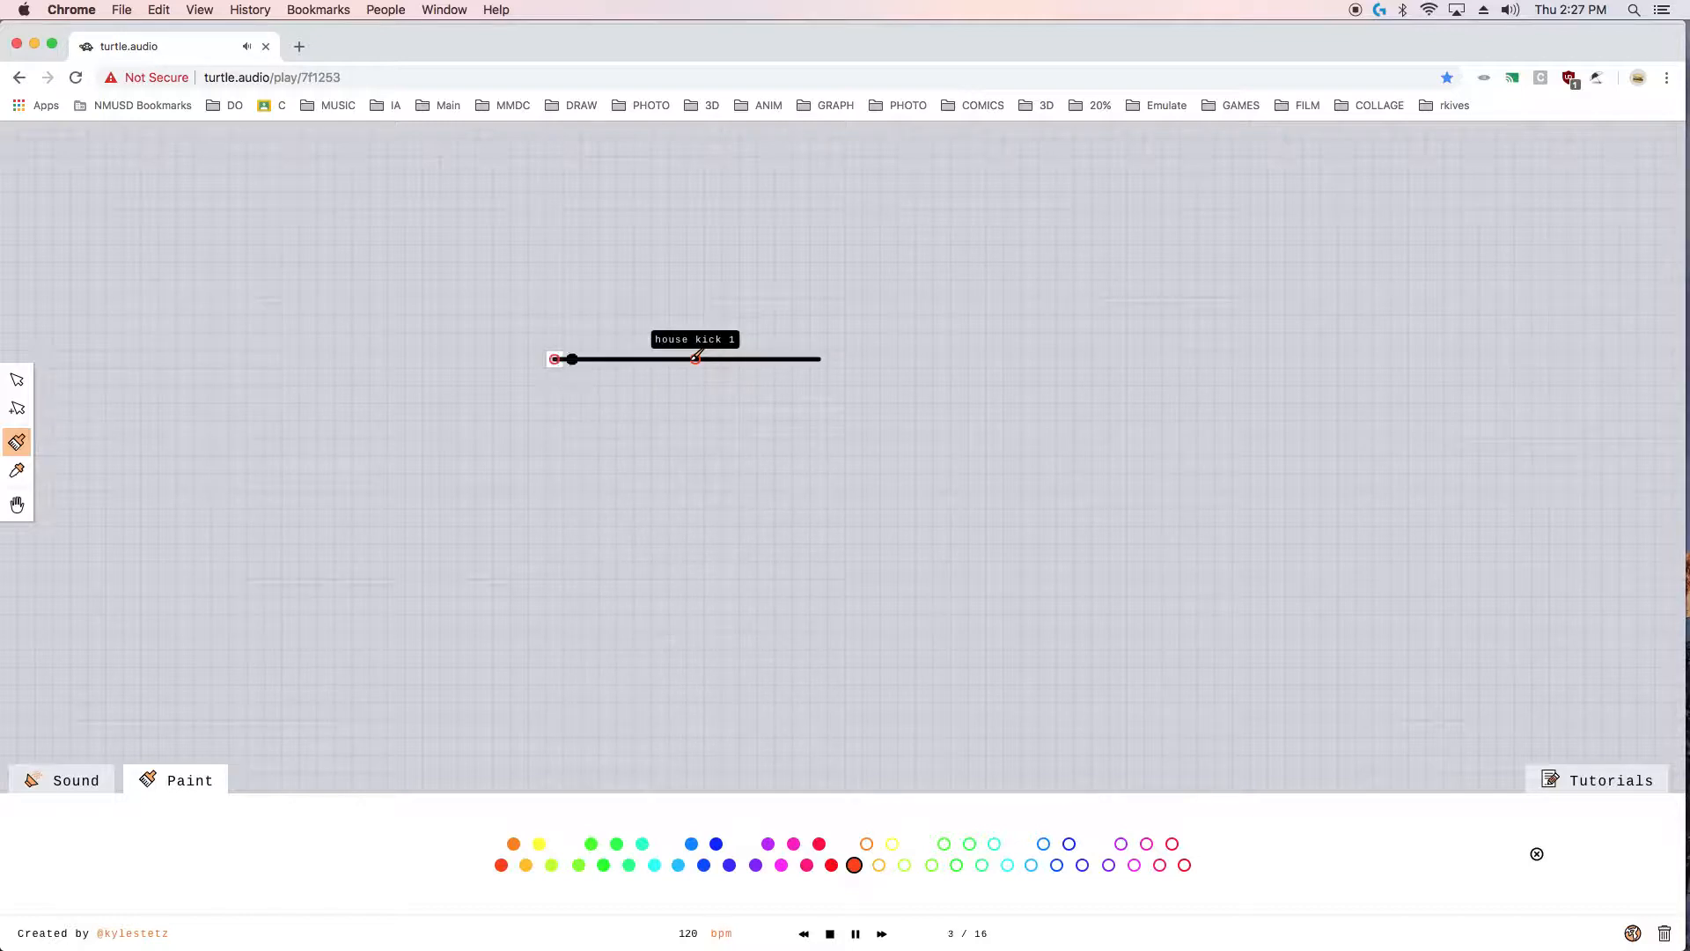
key(XF86AudioRaiseVolume)
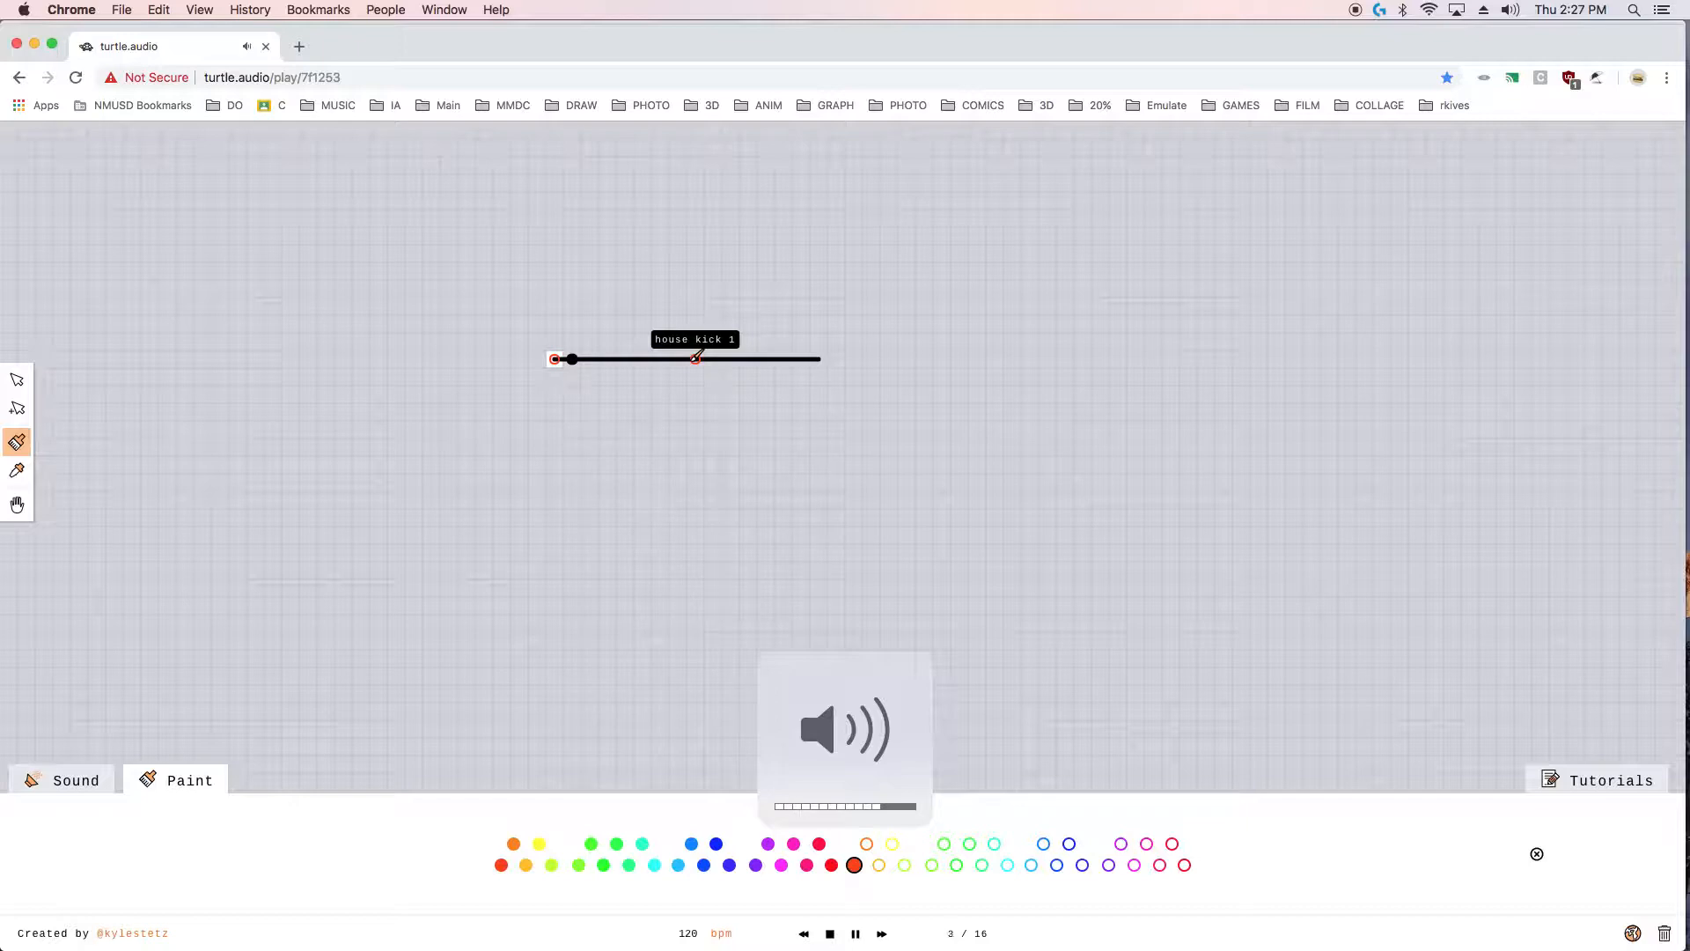
key(XF86AudioRaiseVolume)
key(XF86AudioRaiseVolume)
key(XF86AudioRaiseVolume)
click(625, 359)
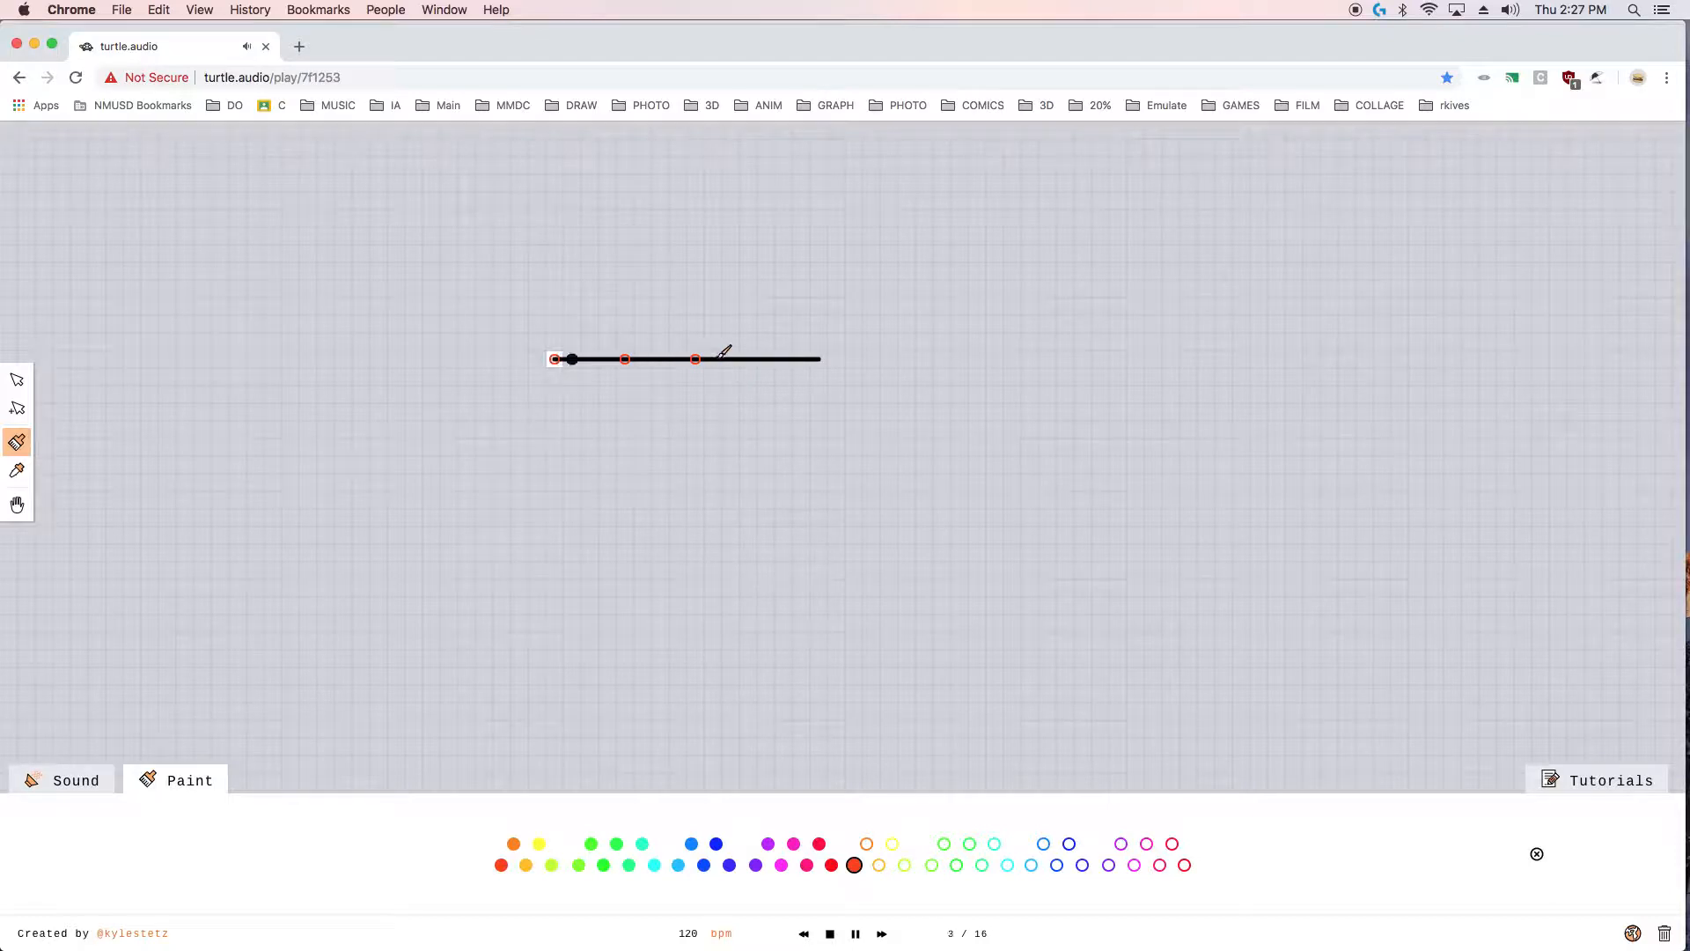
click(766, 360)
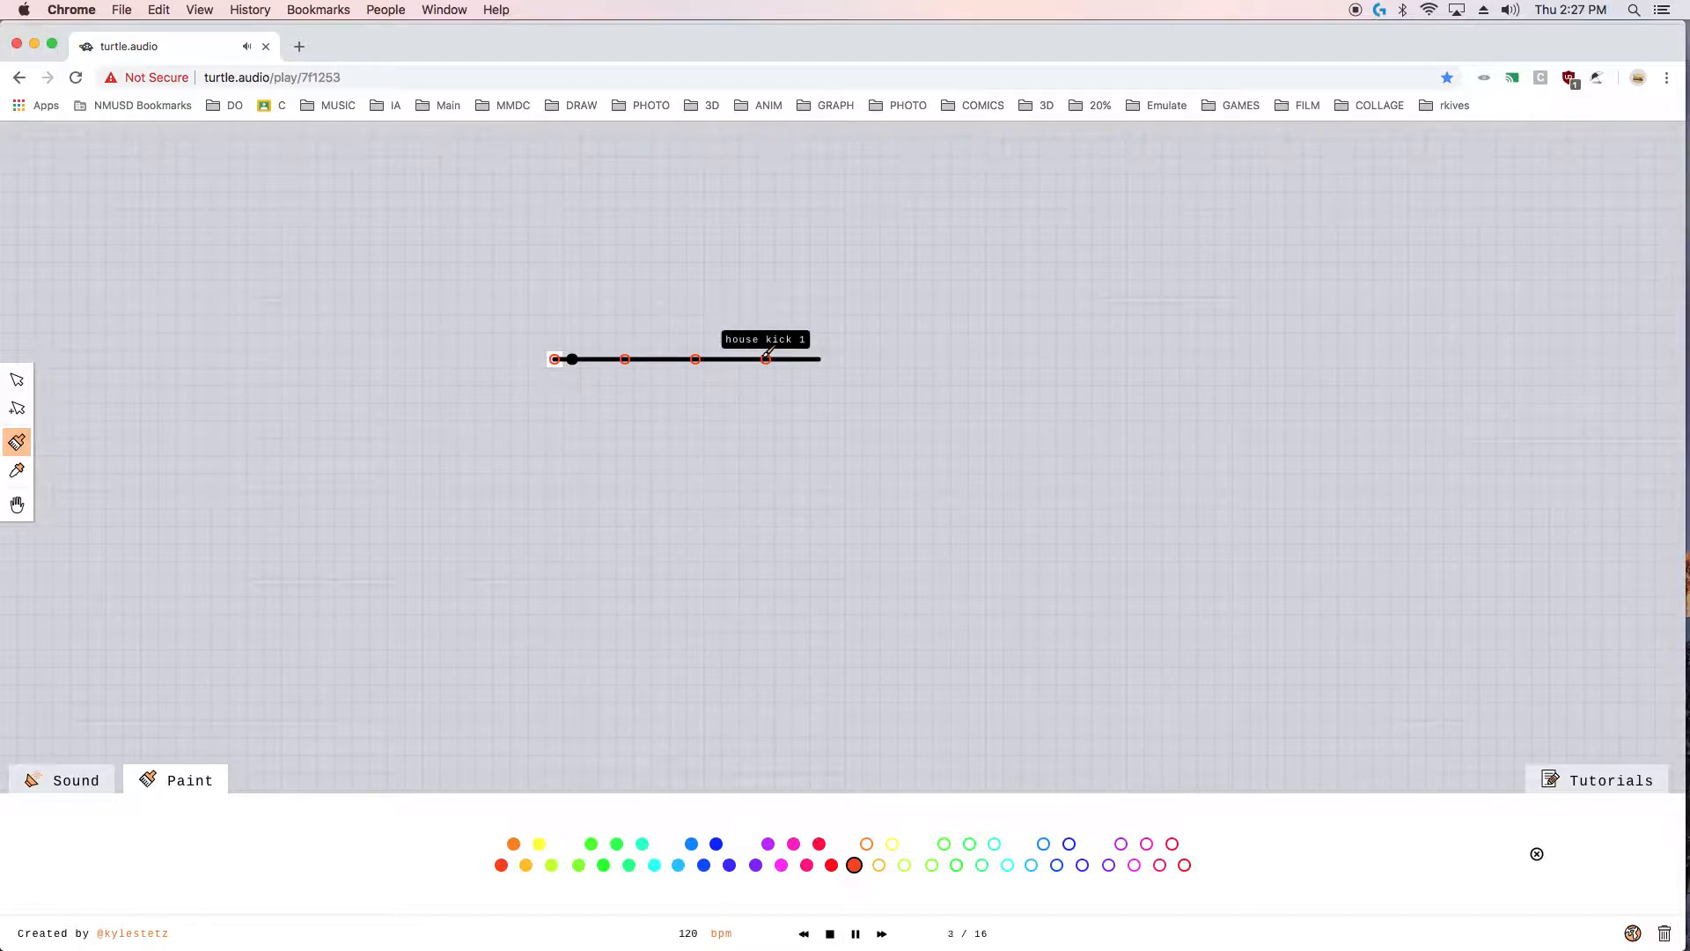
key(XF86AudioRaiseVolume)
key(XF86AudioRaiseVolume)
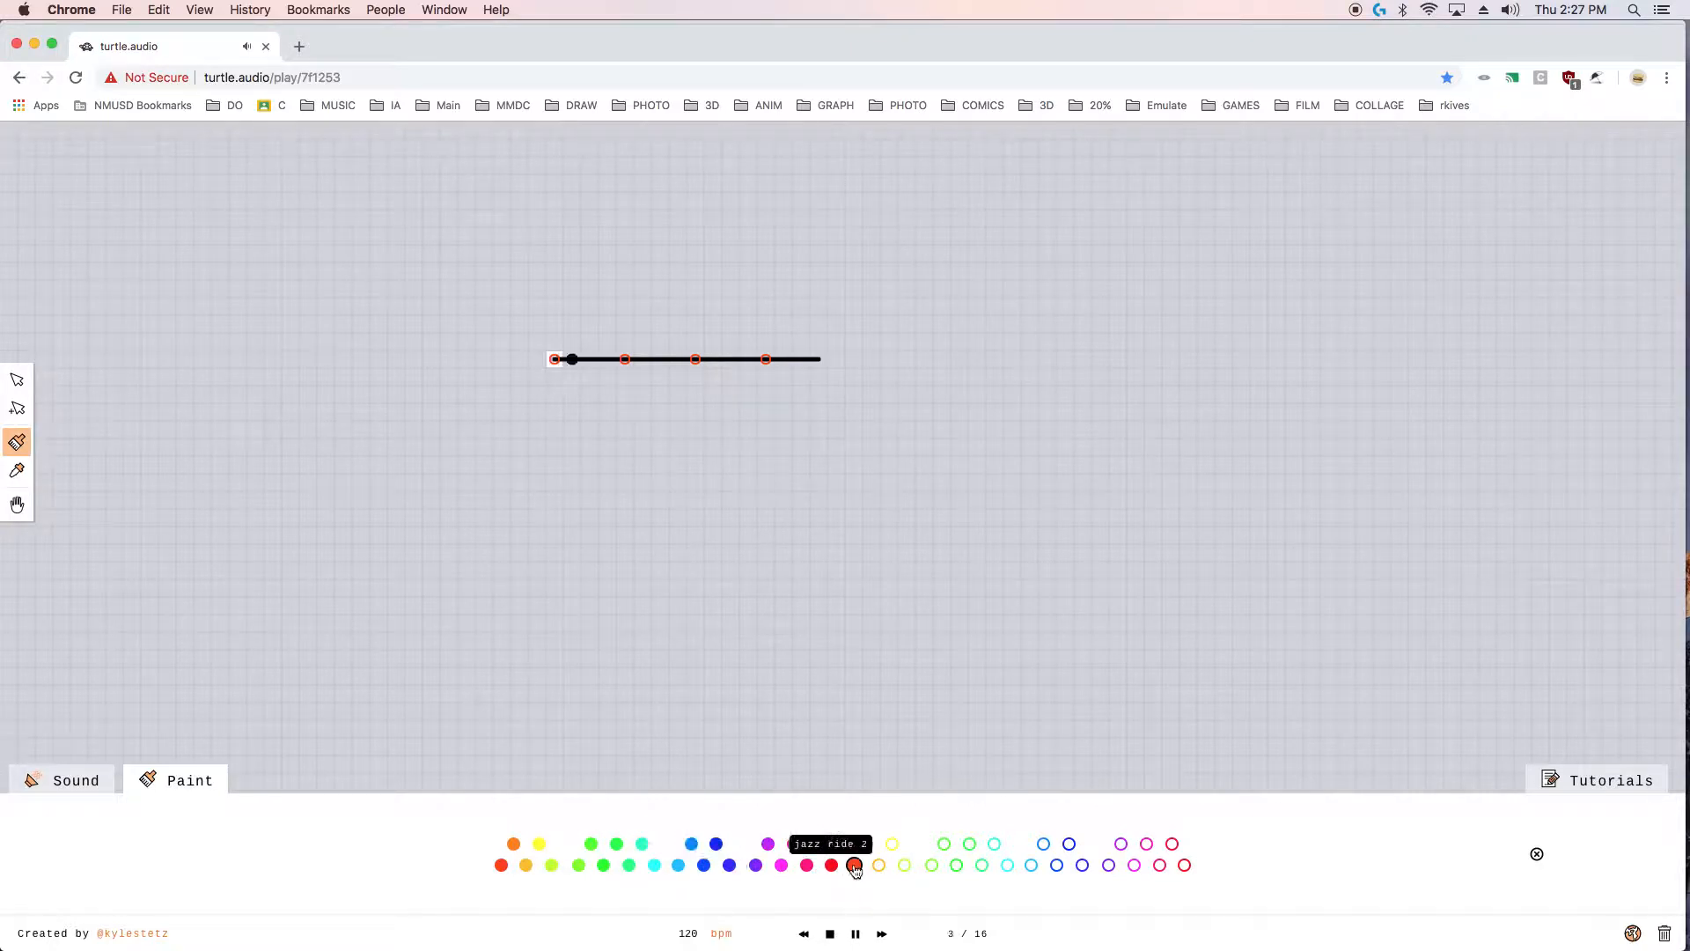
- Paint house snare 2 on steps 3 and 11 of the line
click(934, 869)
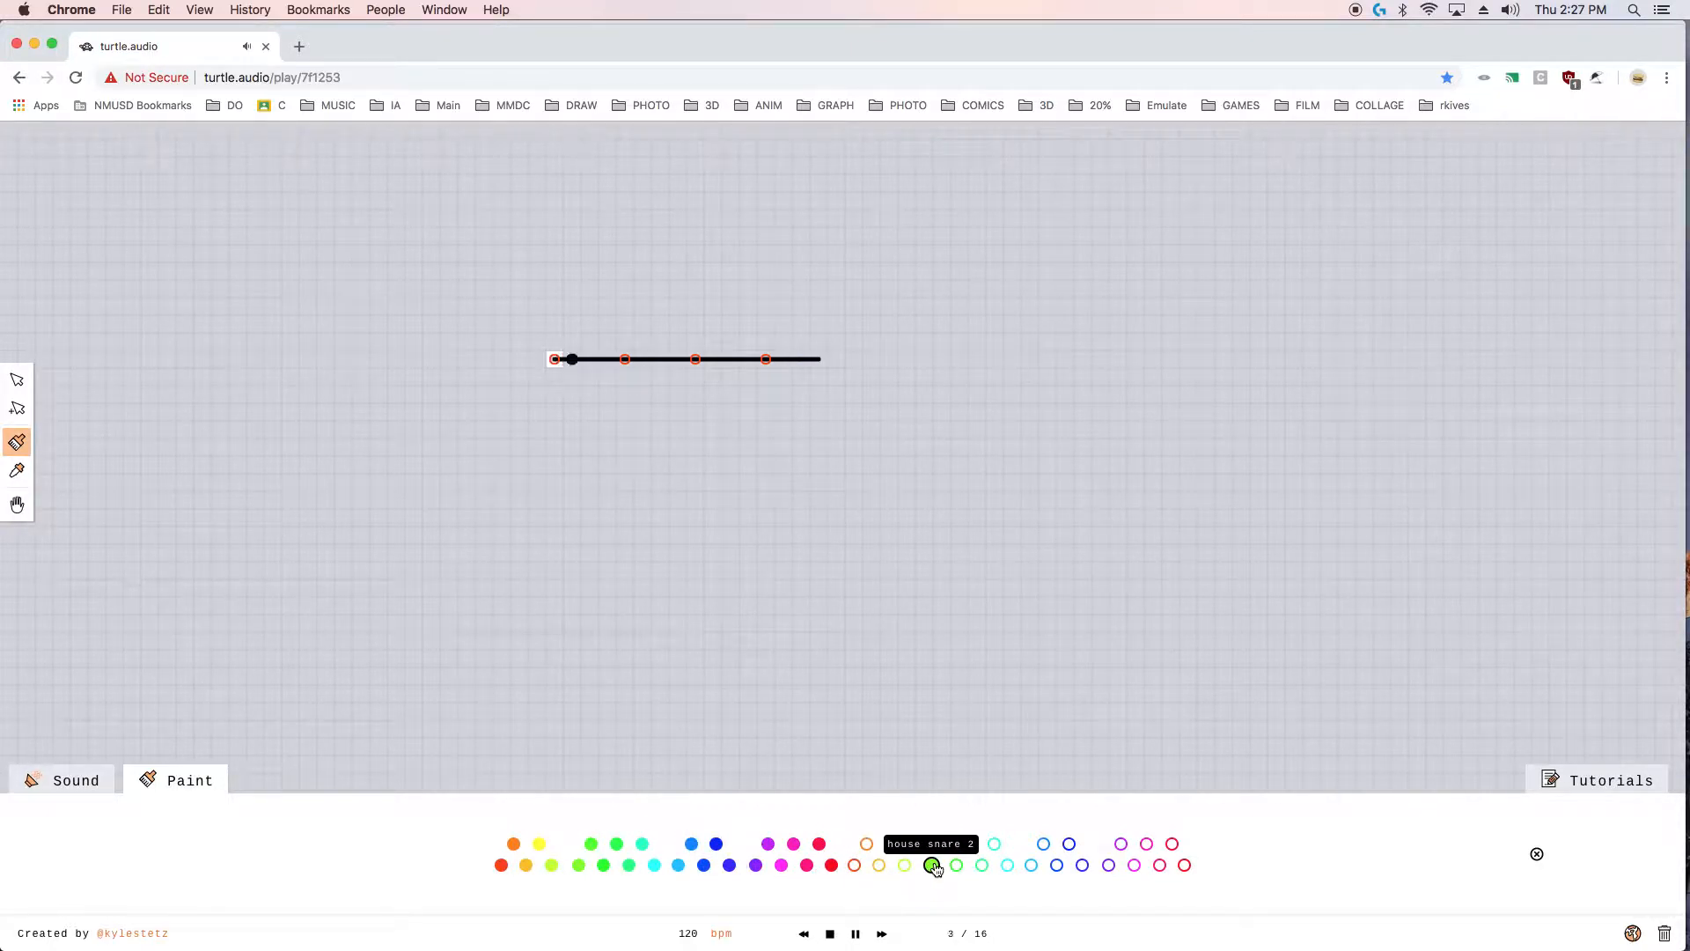
click(591, 358)
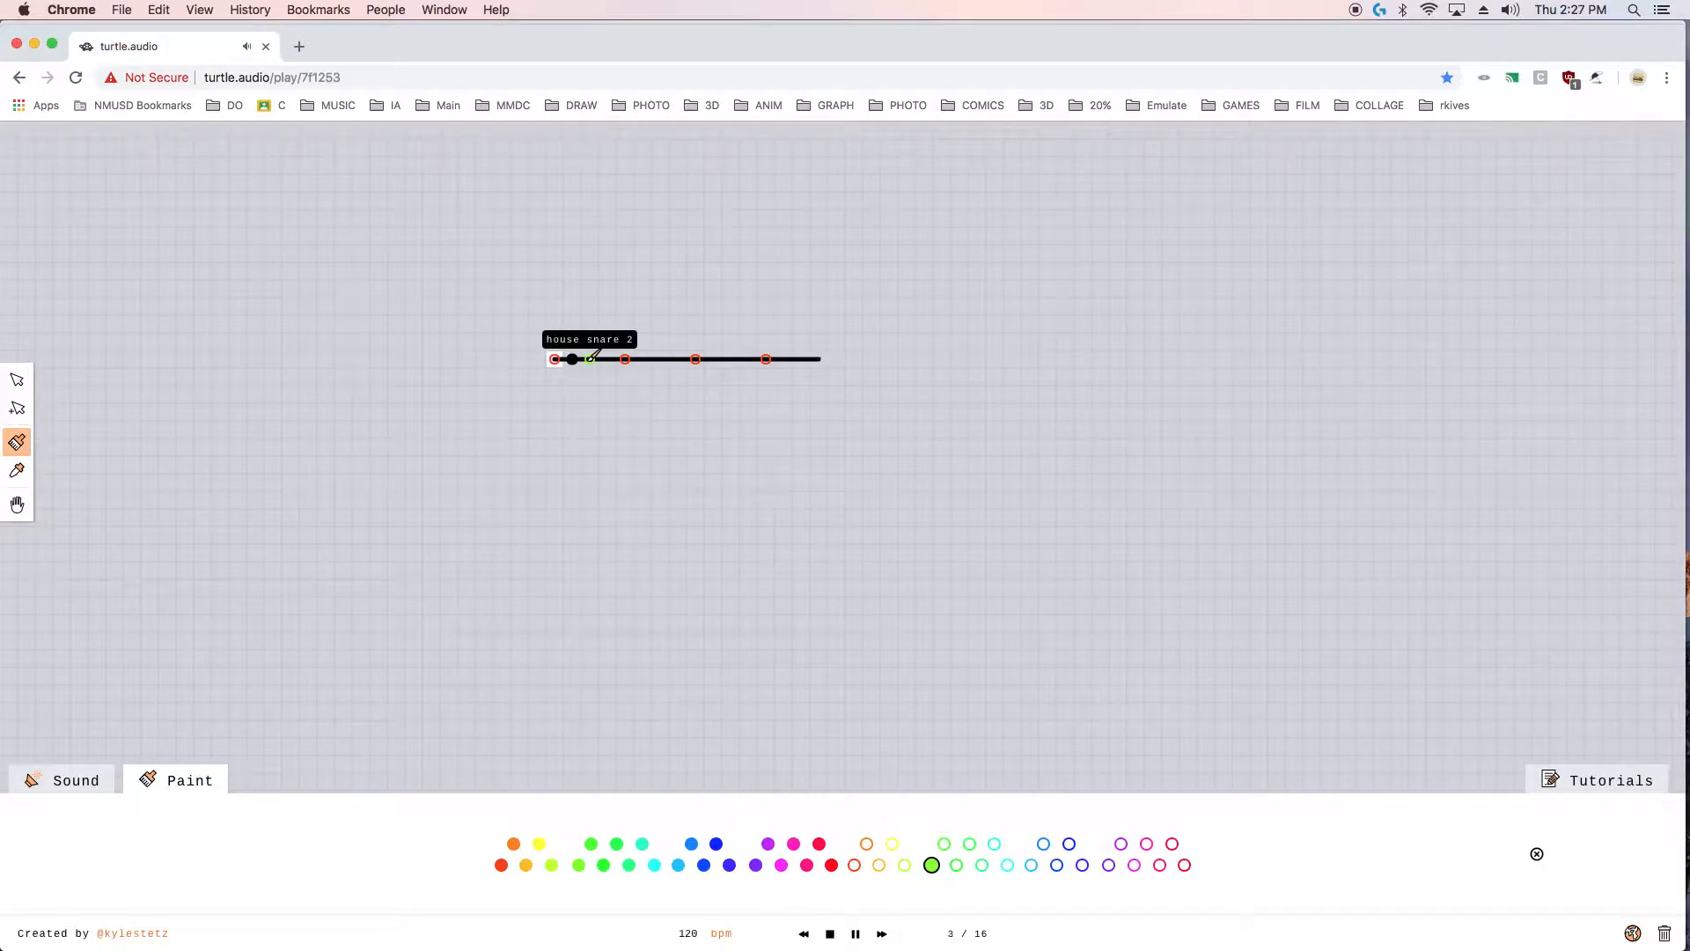
click(731, 358)
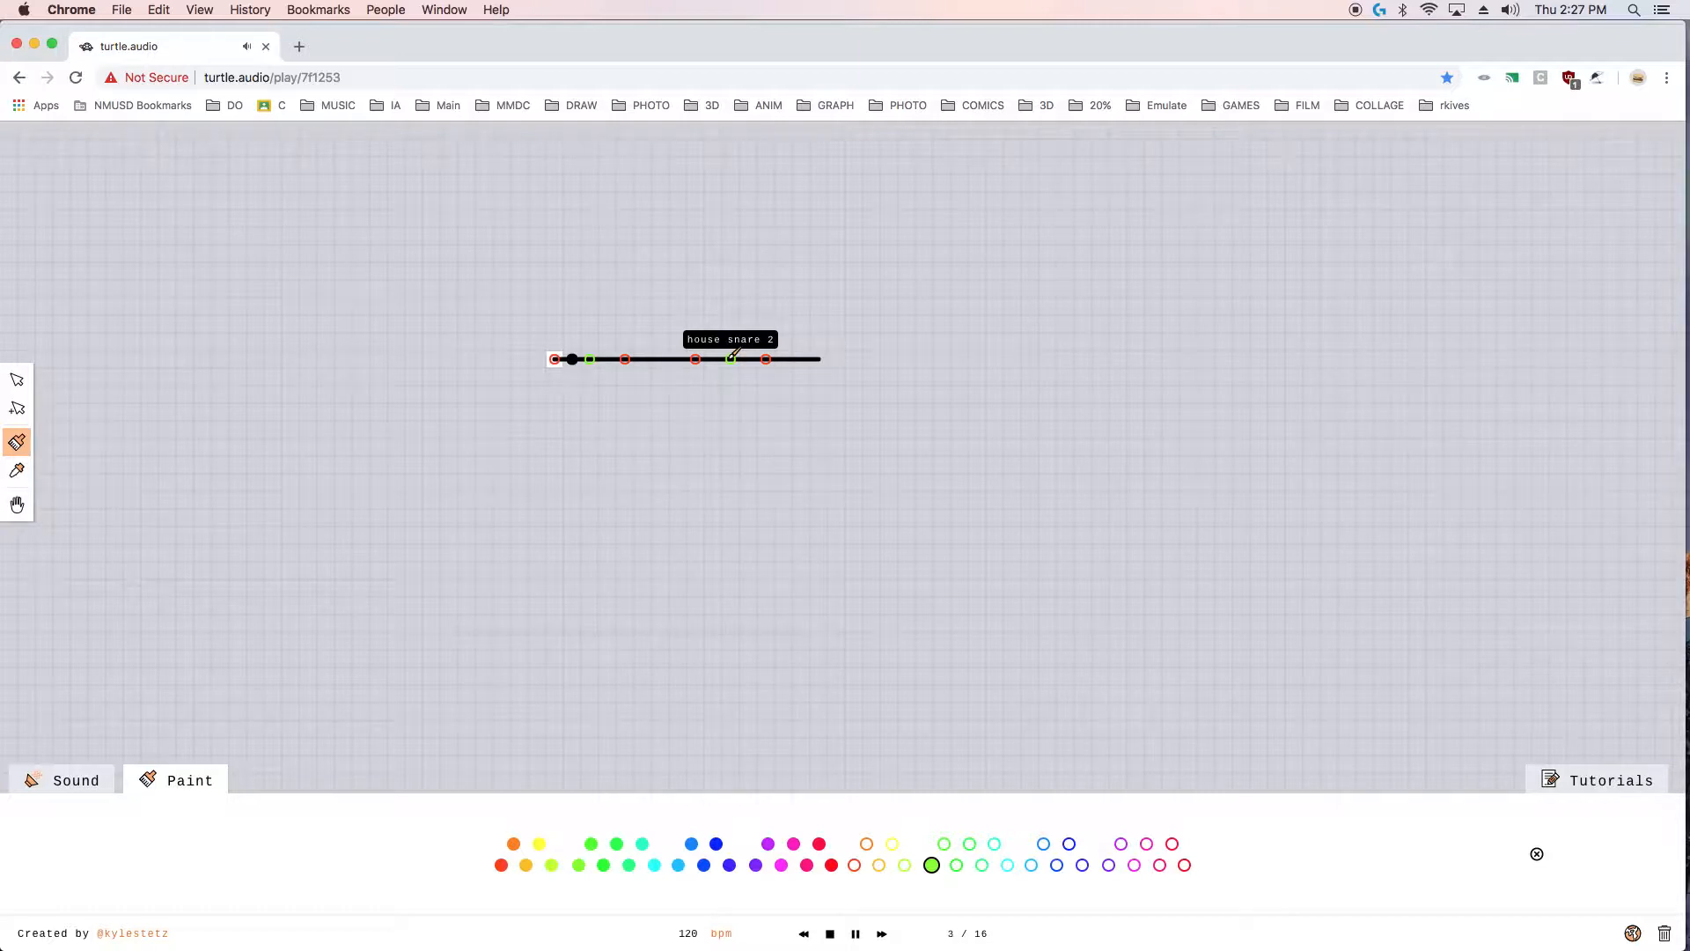
- Remove the house snare 2 sound from step 11 of the line and raise the system volume
click(733, 356)
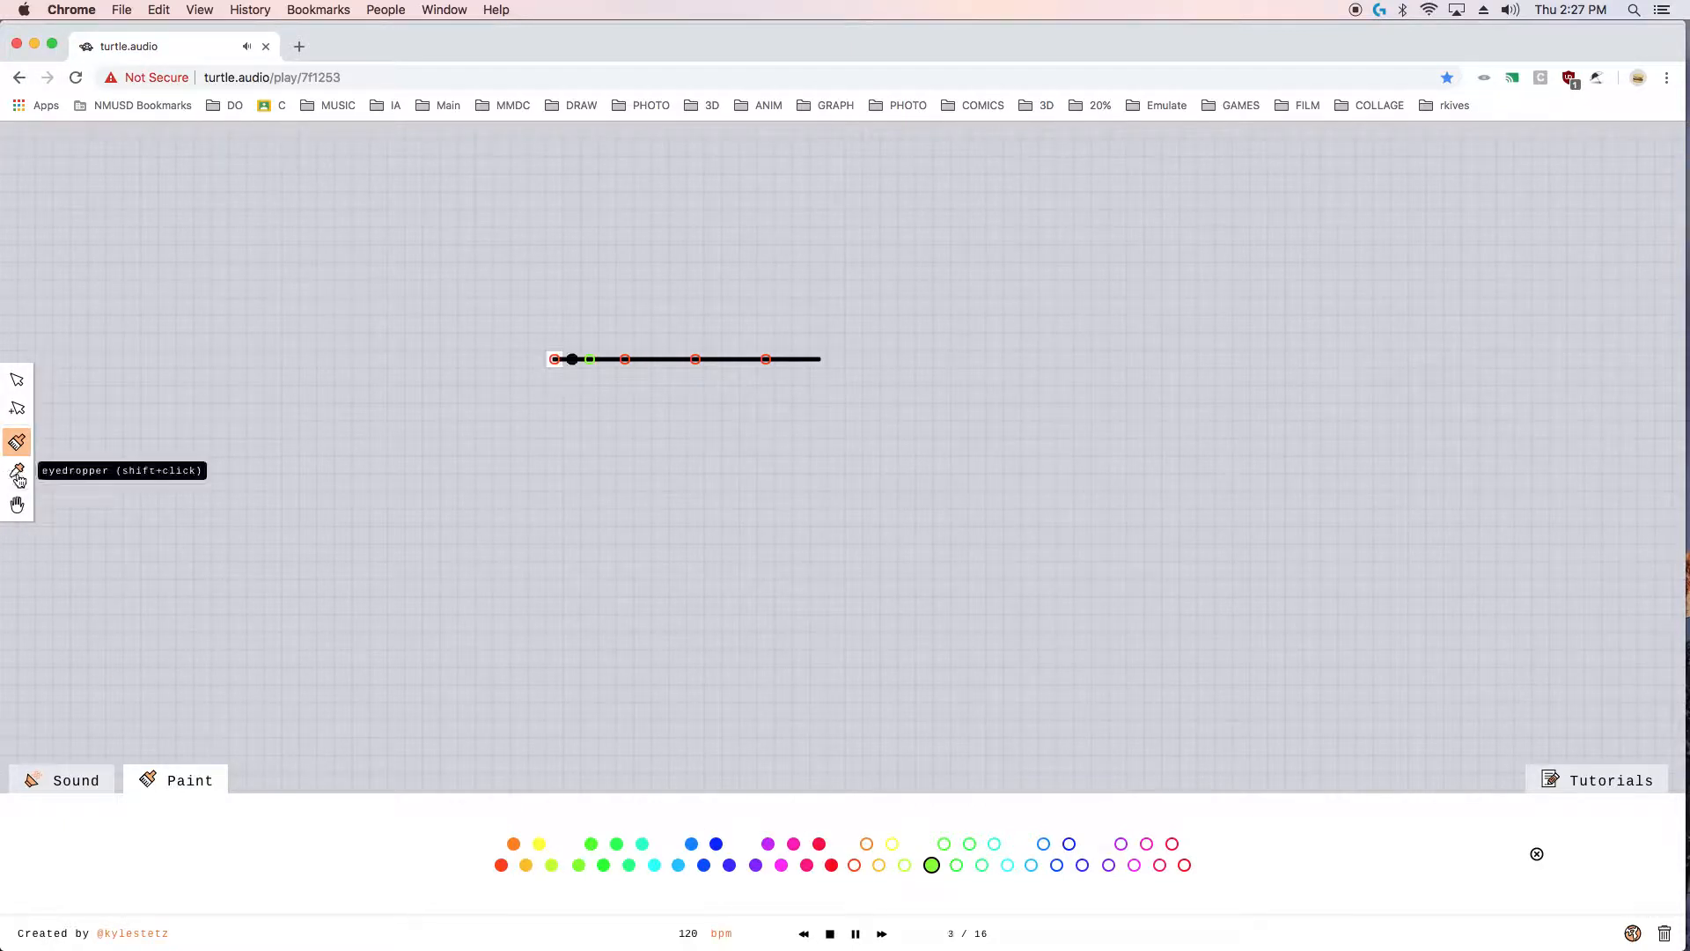
key(XF86AudioRaiseVolume)
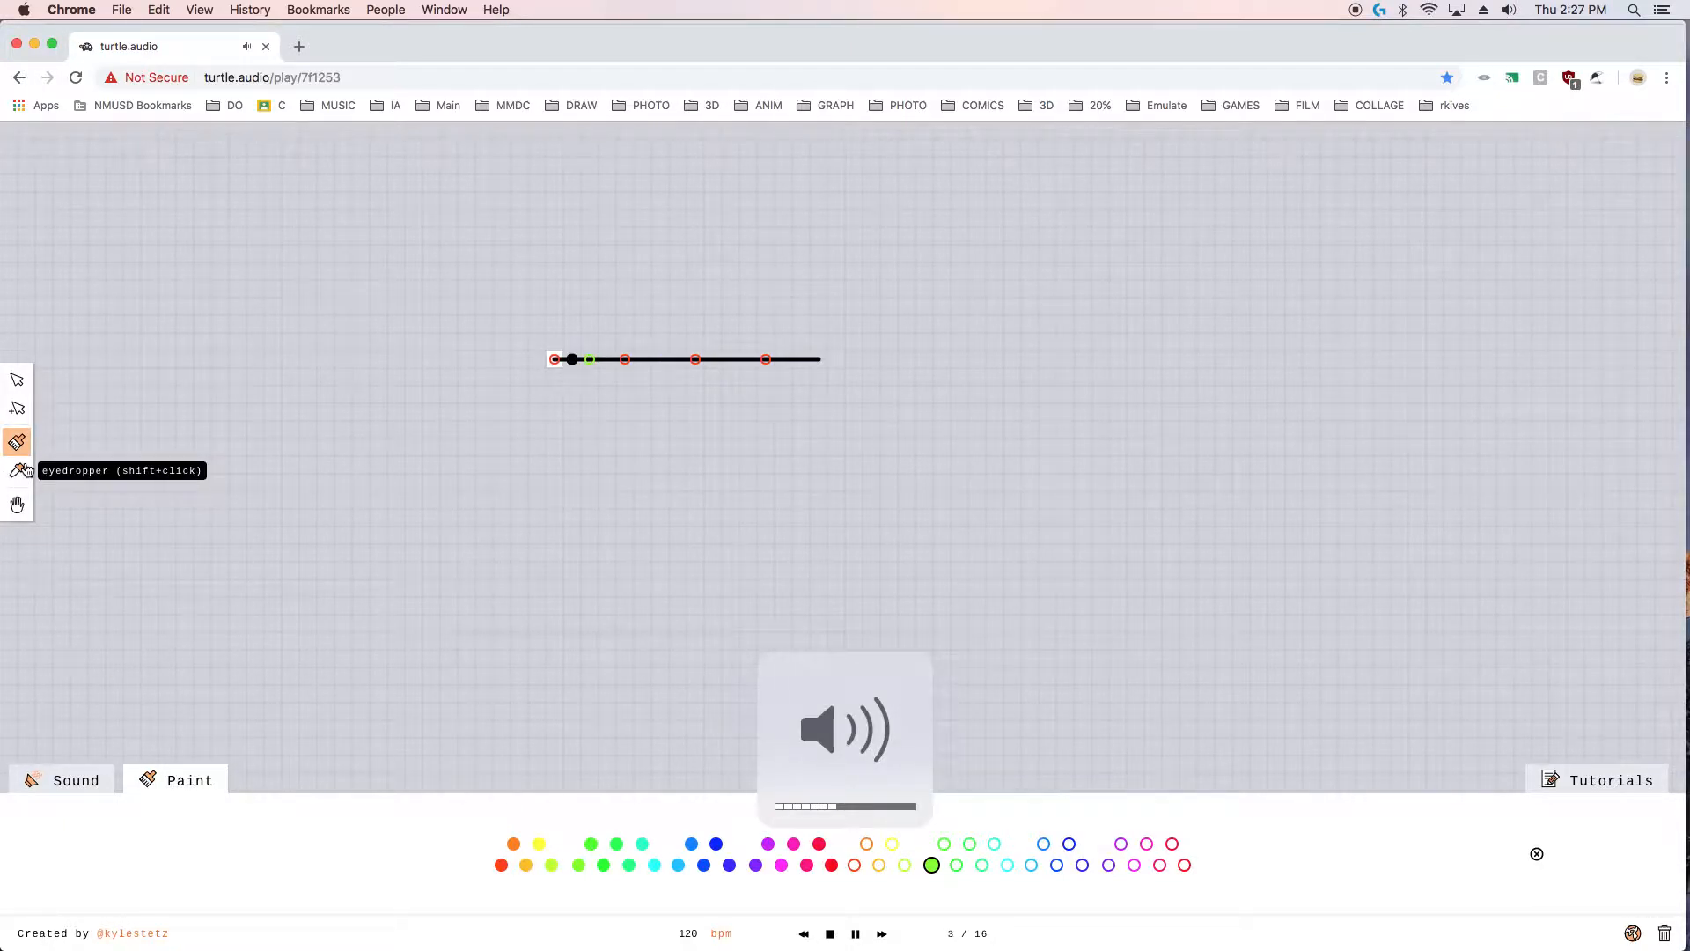
- Add a second turtle just below the line's start and give it the rule rm4 rm4 rm4 rm4 to draw a square
click(26, 412)
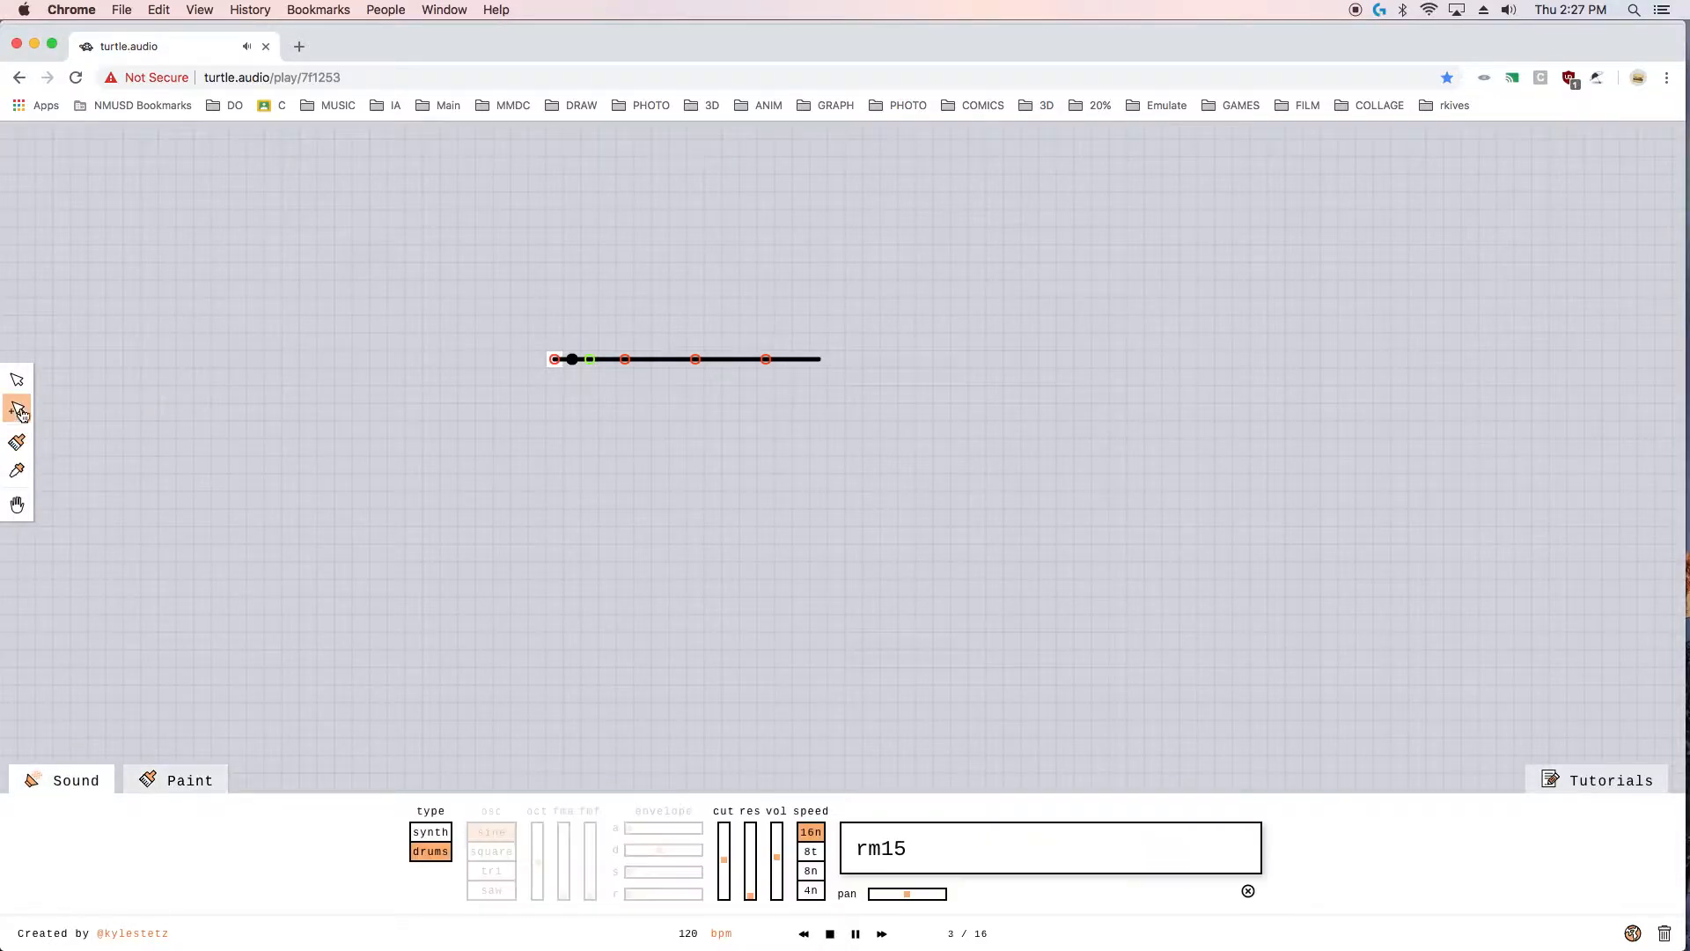
click(552, 398)
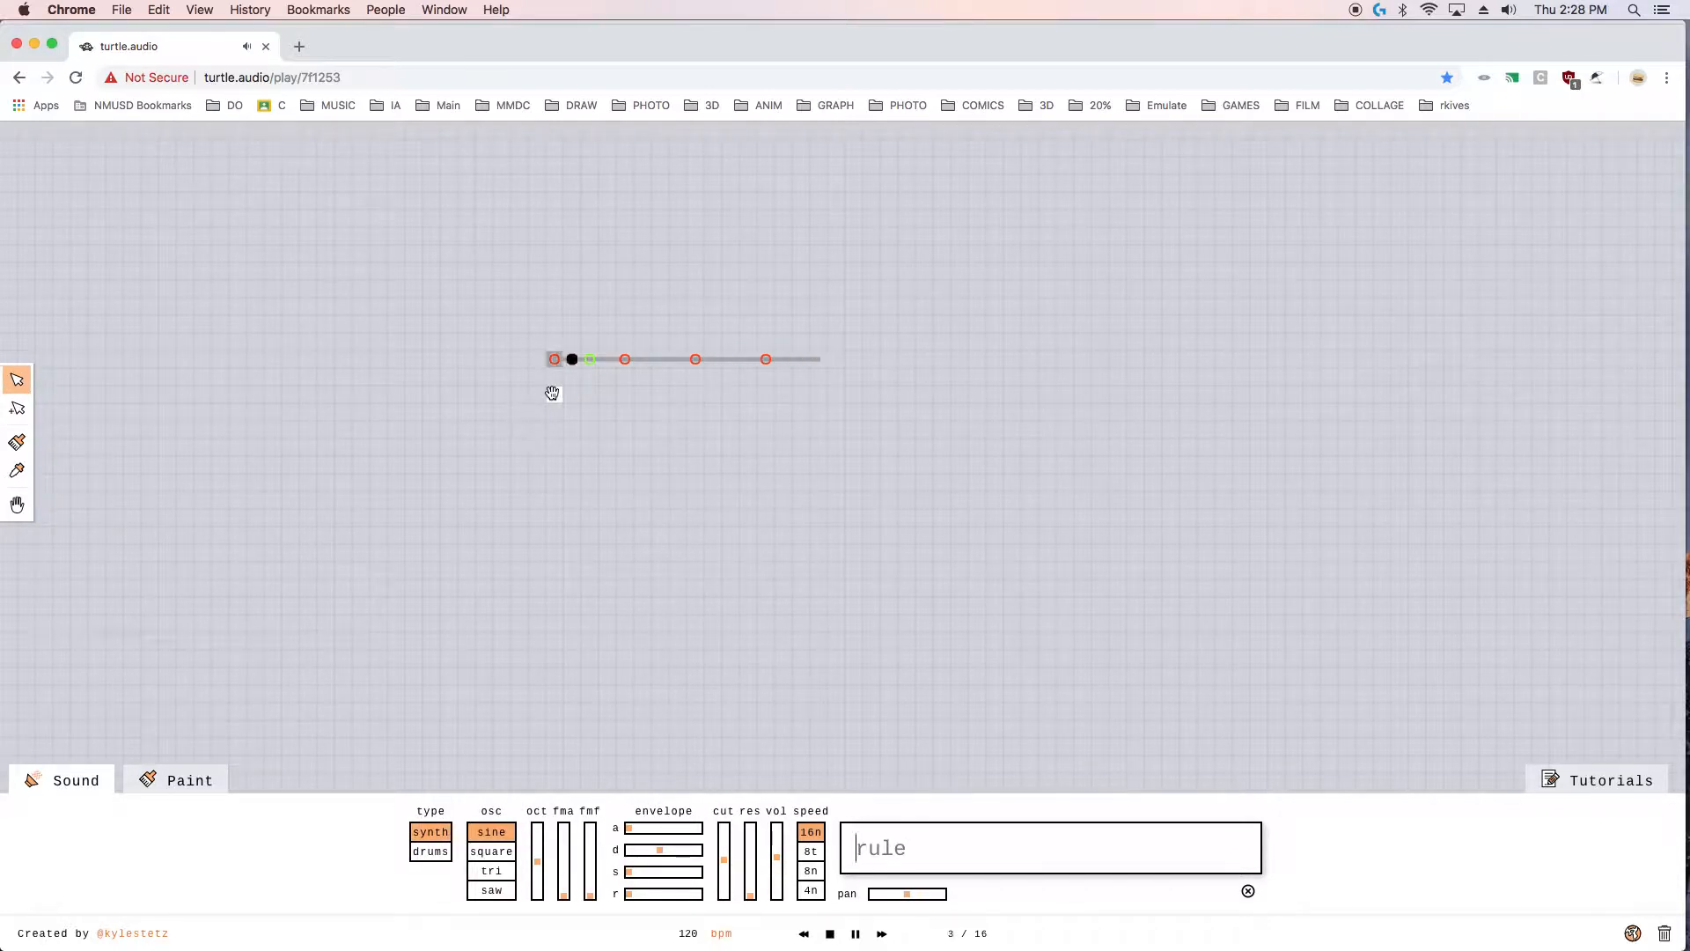
click(926, 853)
text(rm4)
text(rm4 rm4 rm4)
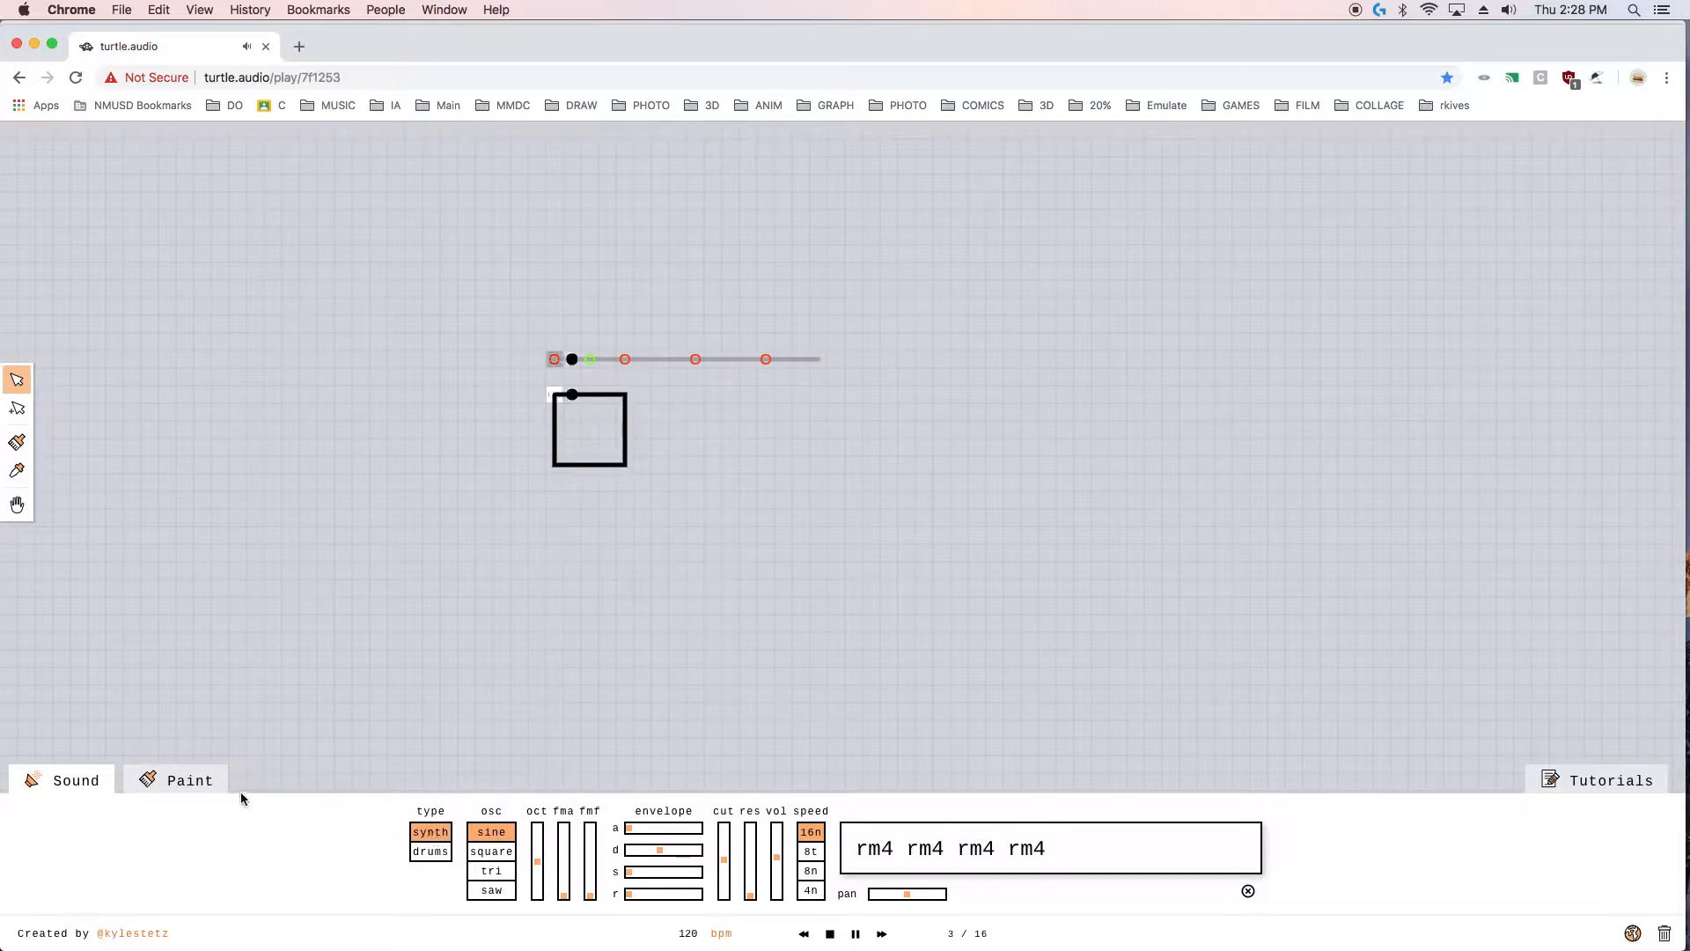
- Paint the note C4 on the square's starting corner
click(185, 783)
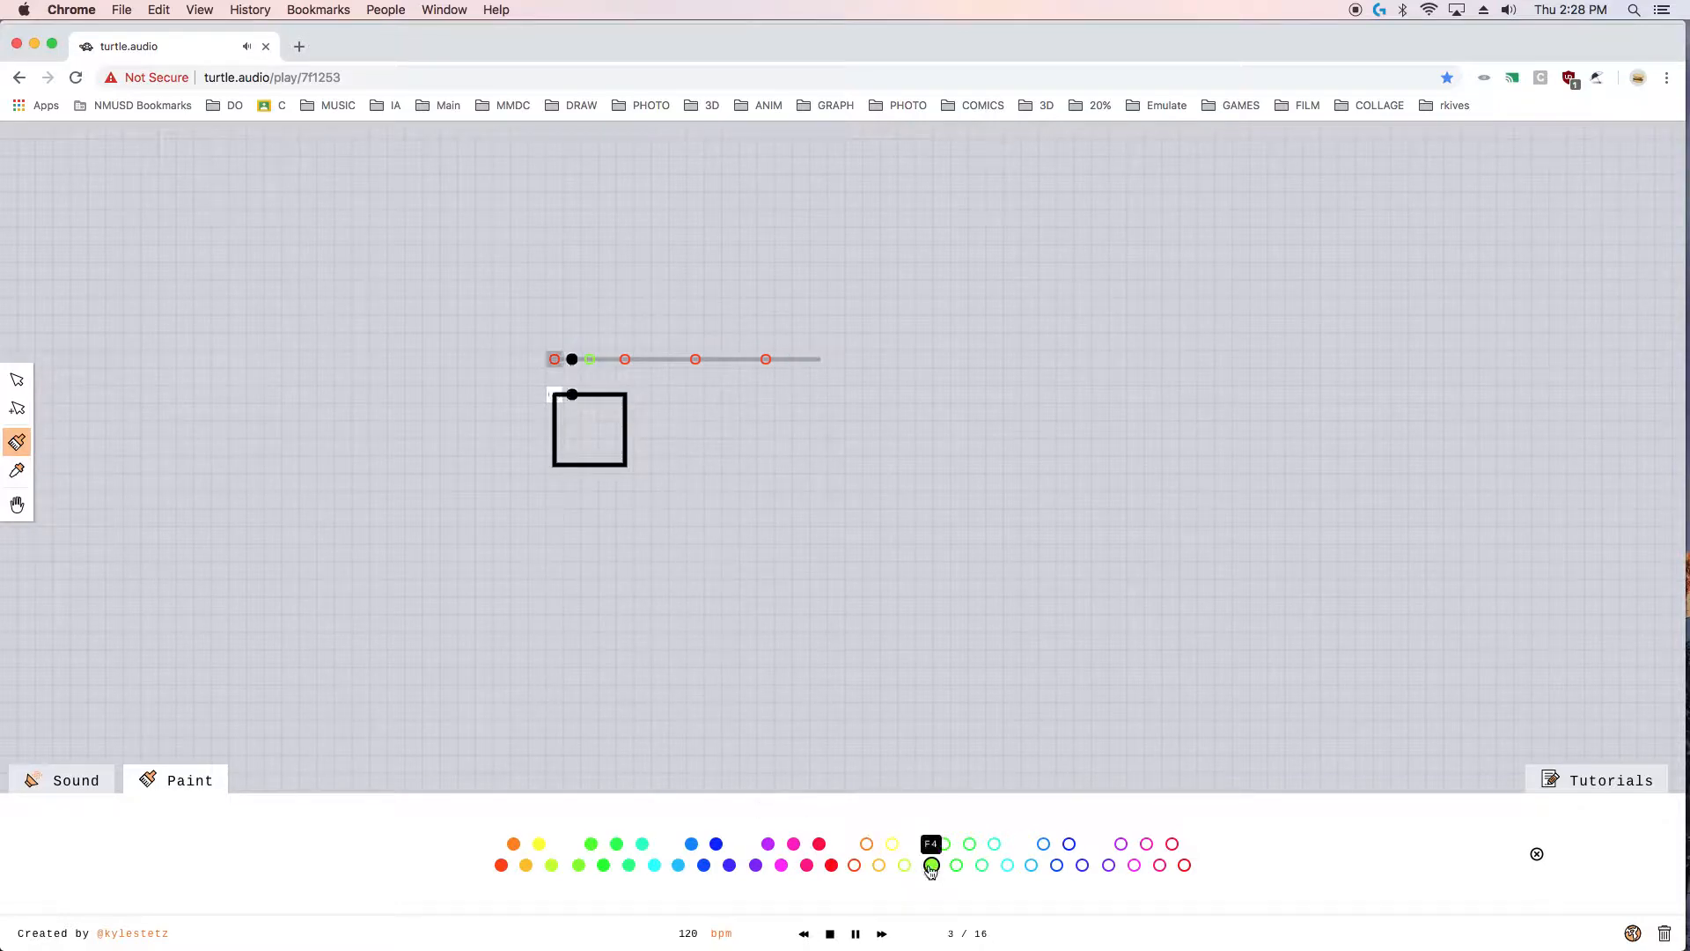
click(855, 866)
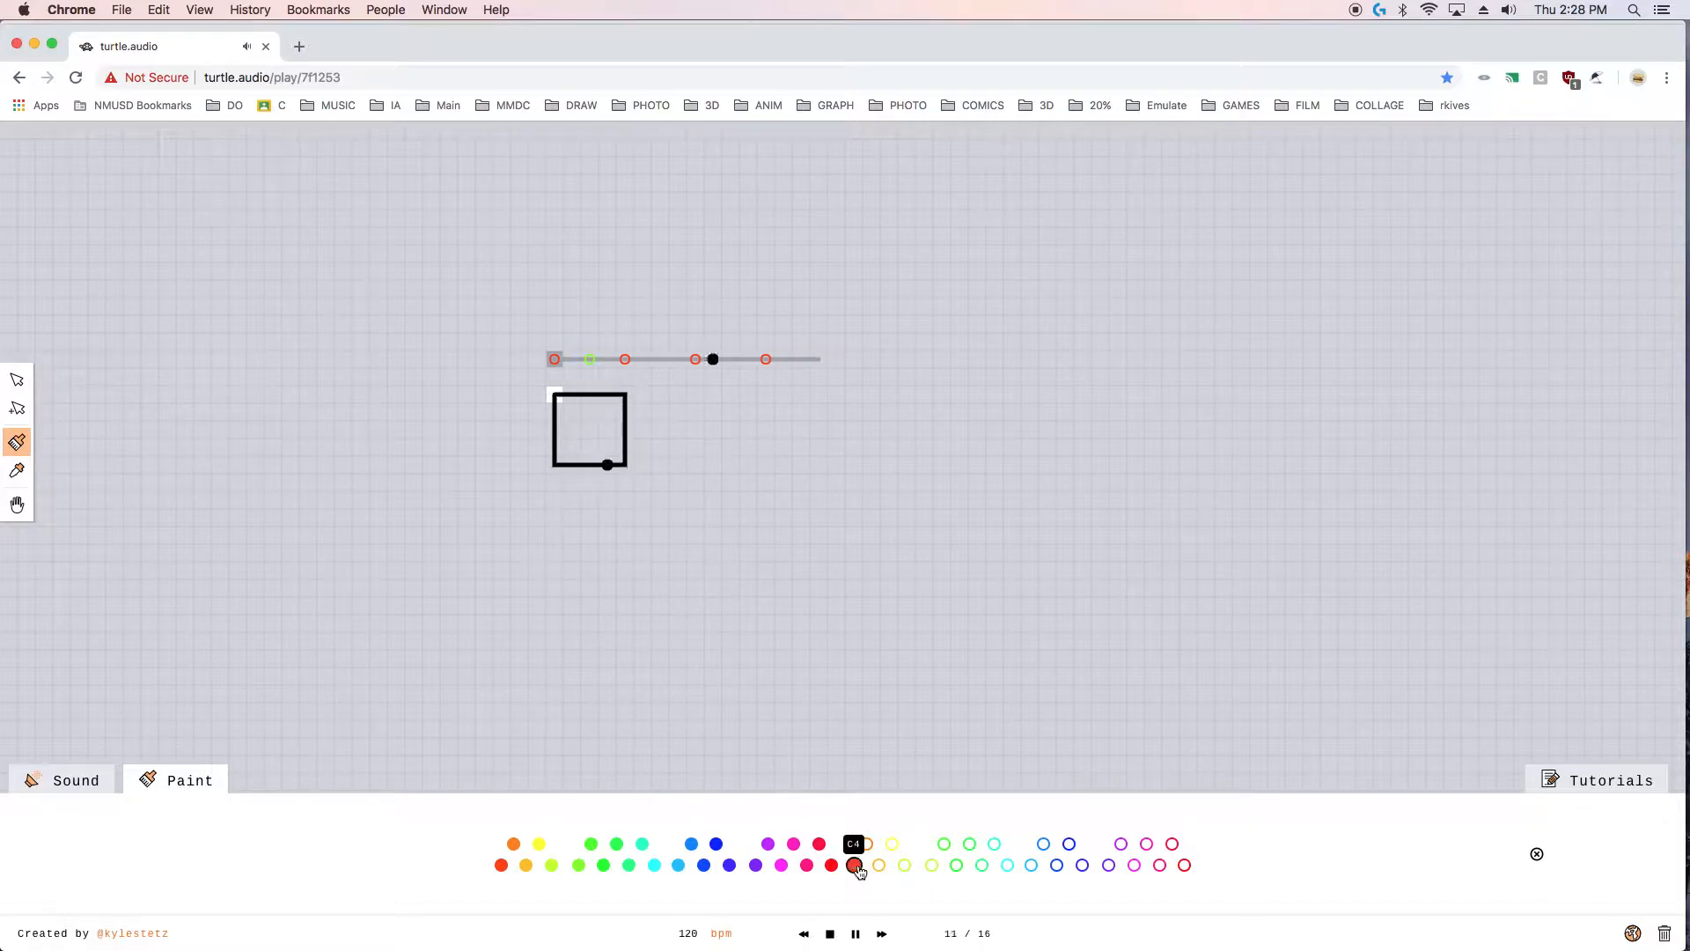
click(556, 394)
- Lower the square's octave and audition the square, tri and saw oscillators before returning to sine, adjusting the system volume as needed
click(77, 782)
key(XF86AudioRaiseVolume)
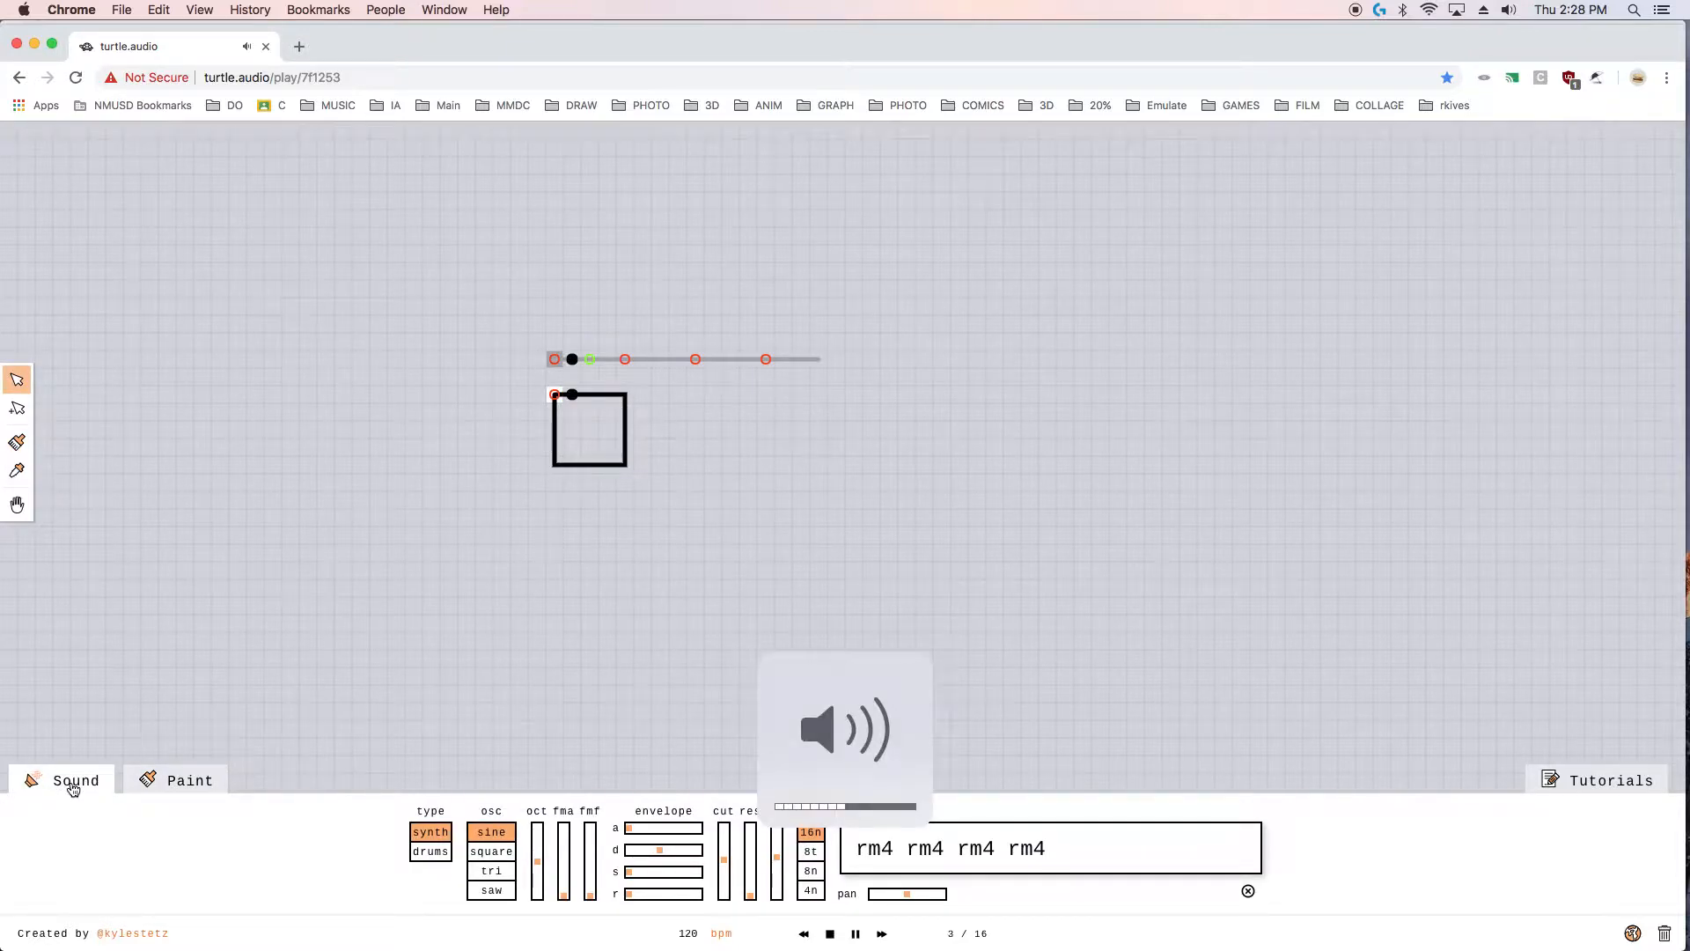
key(XF86AudioLowerVolume)
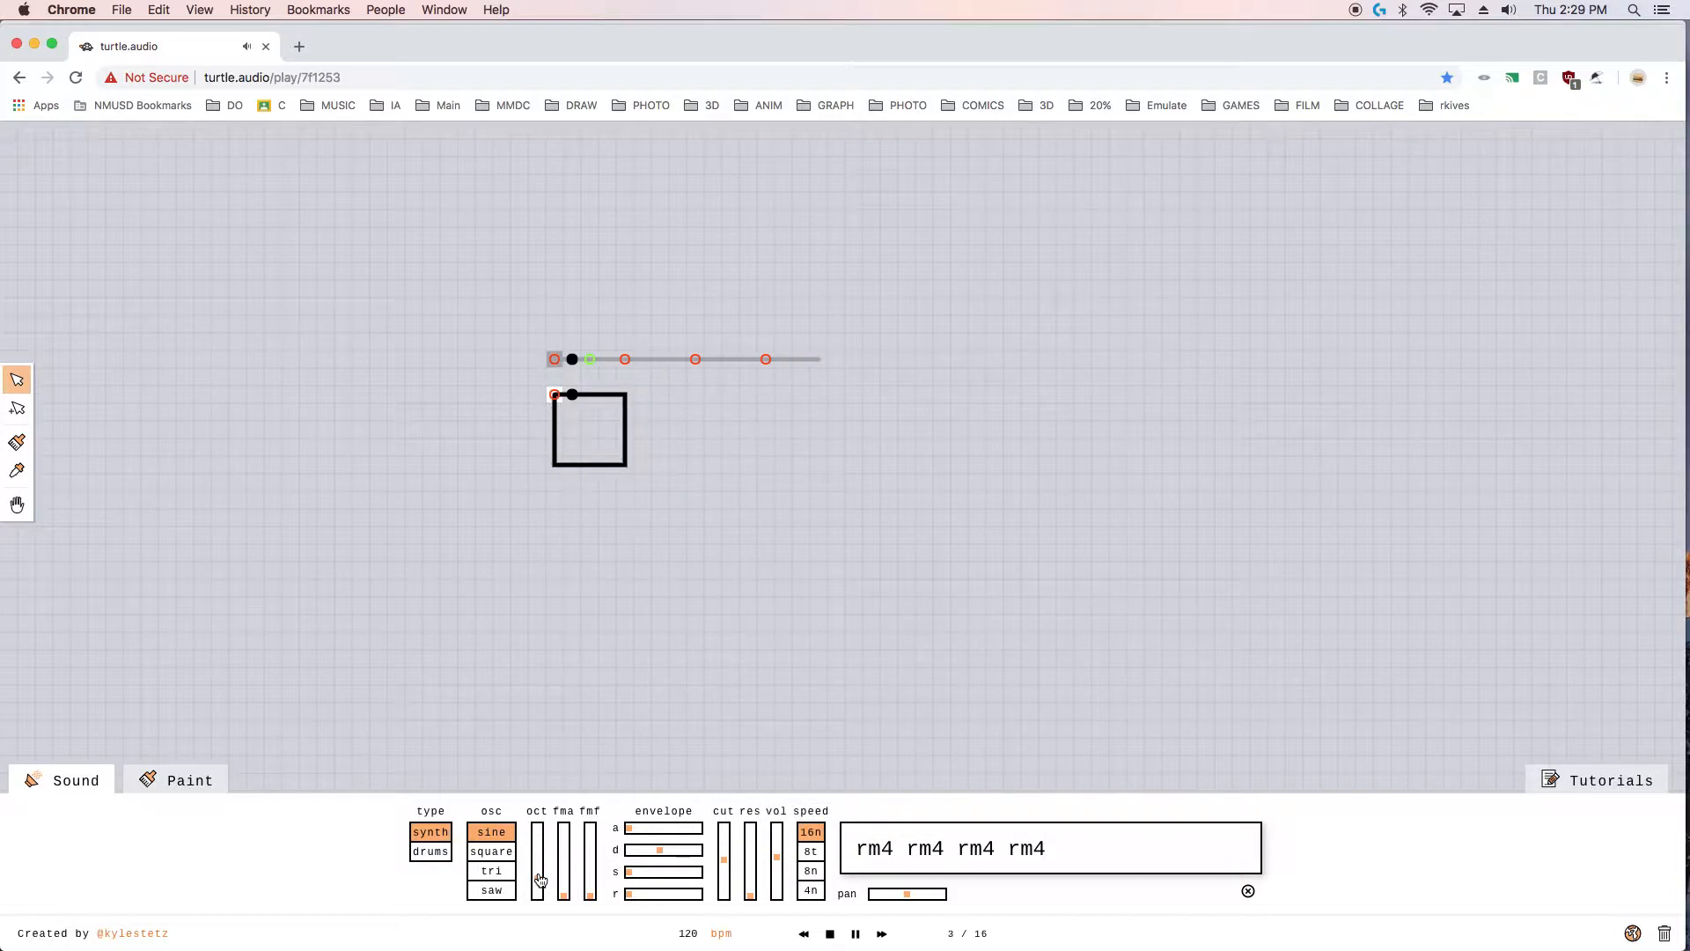
drag(541, 874, 539, 826)
click(501, 856)
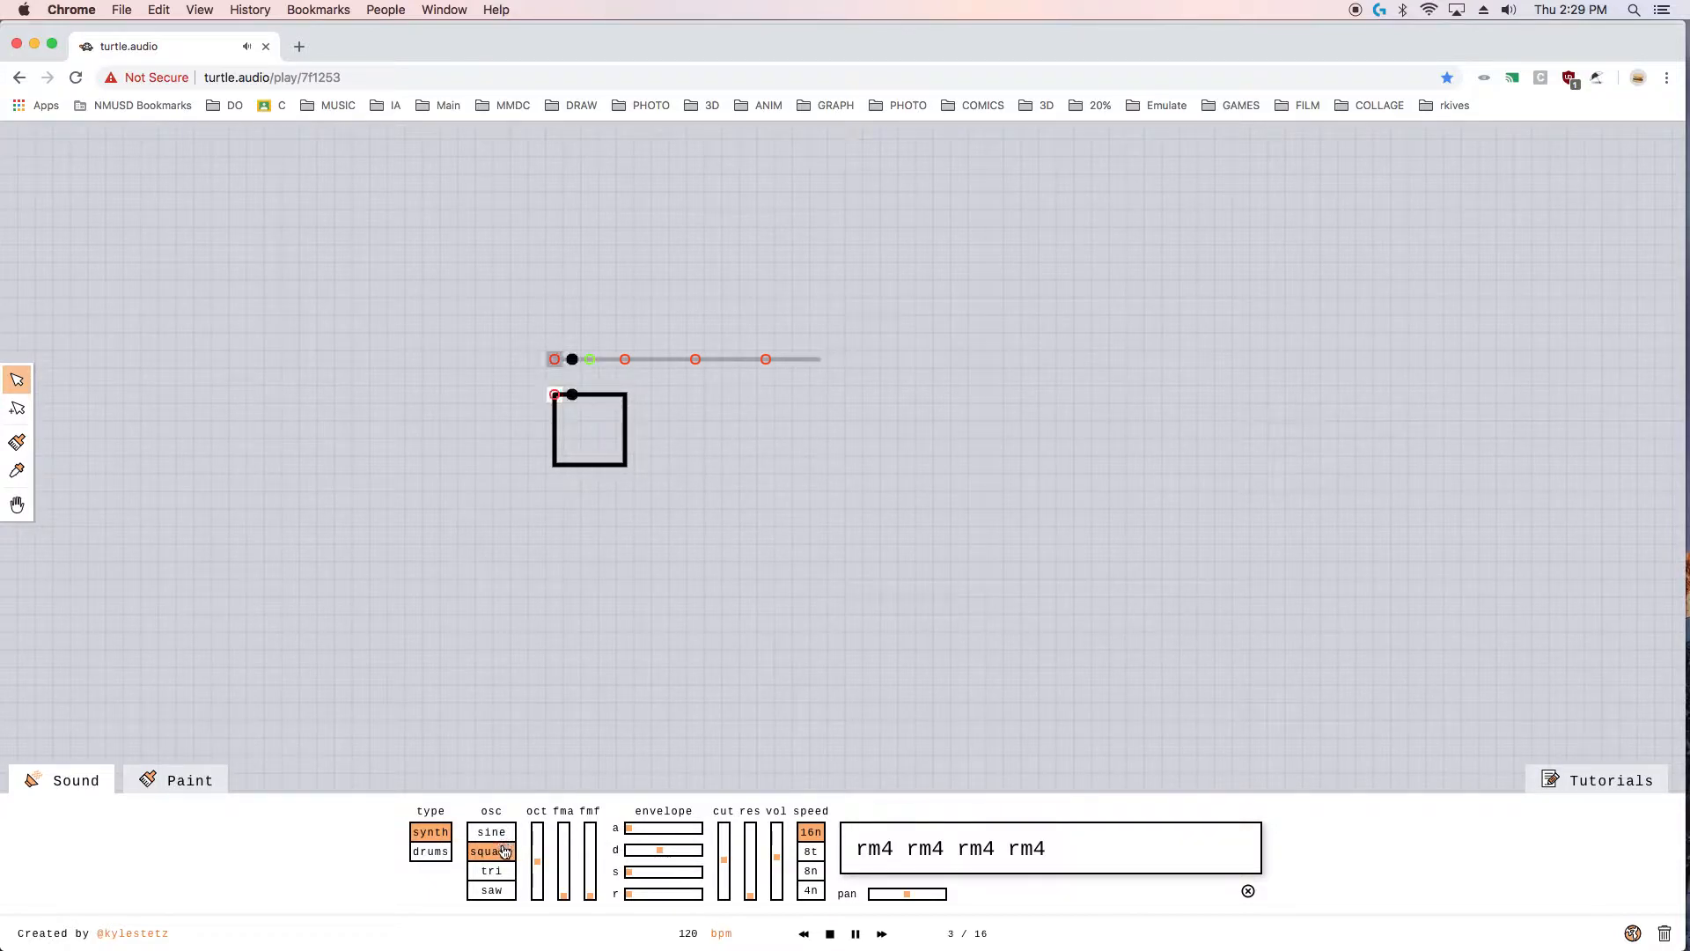
click(504, 870)
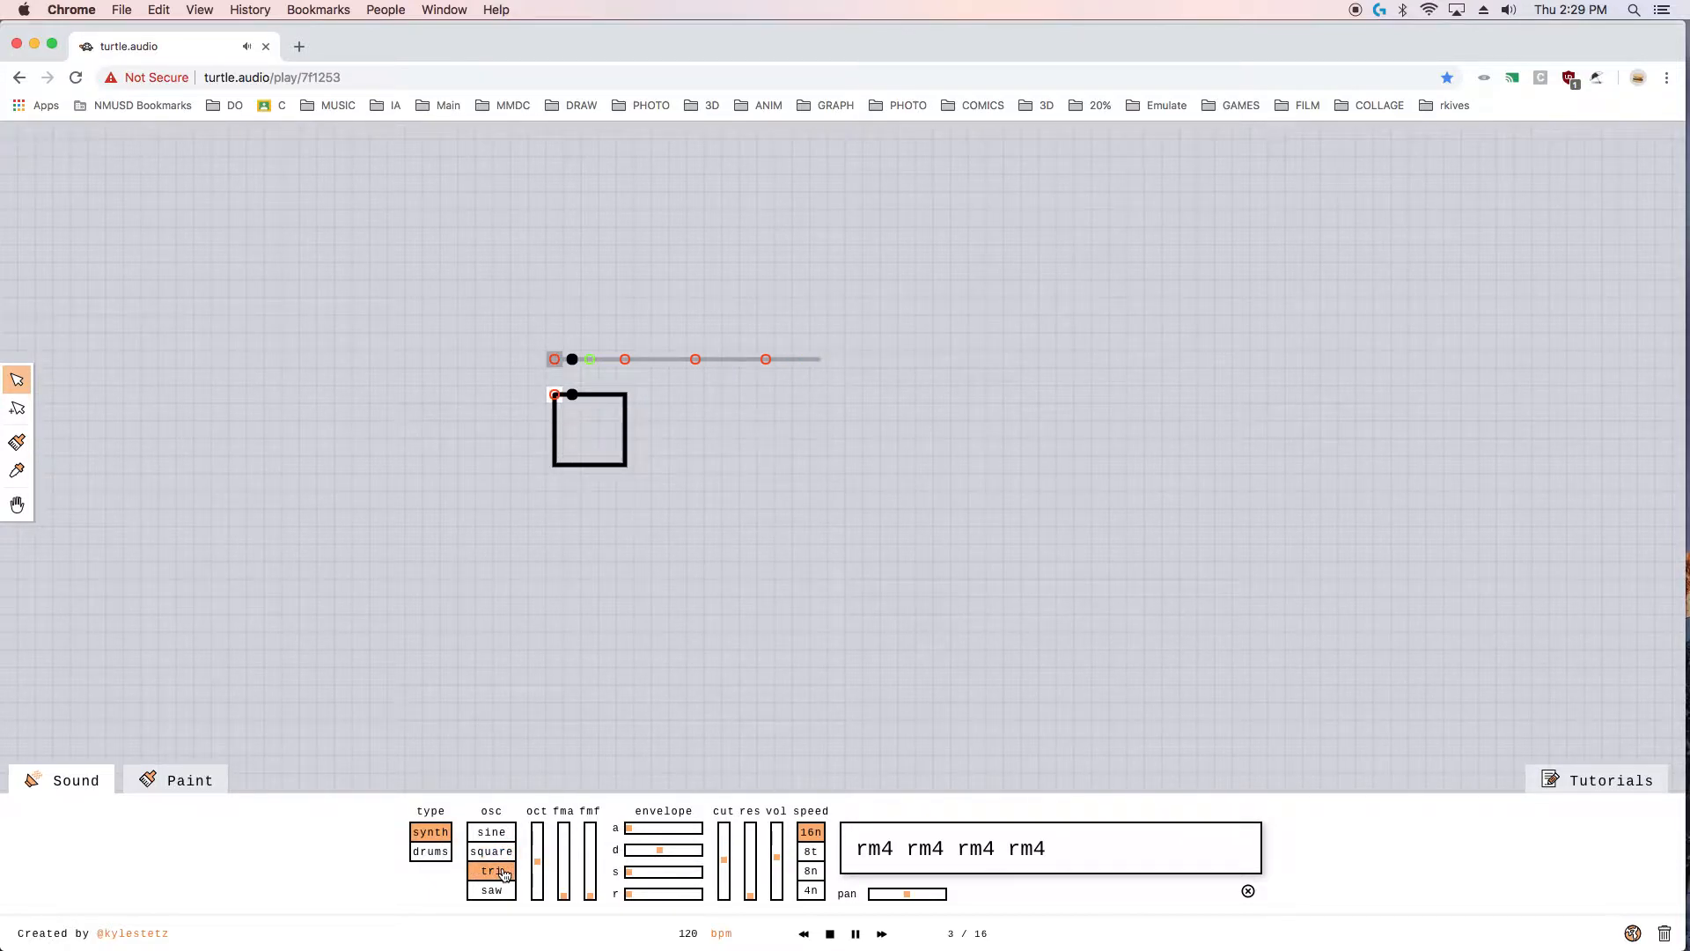
click(495, 892)
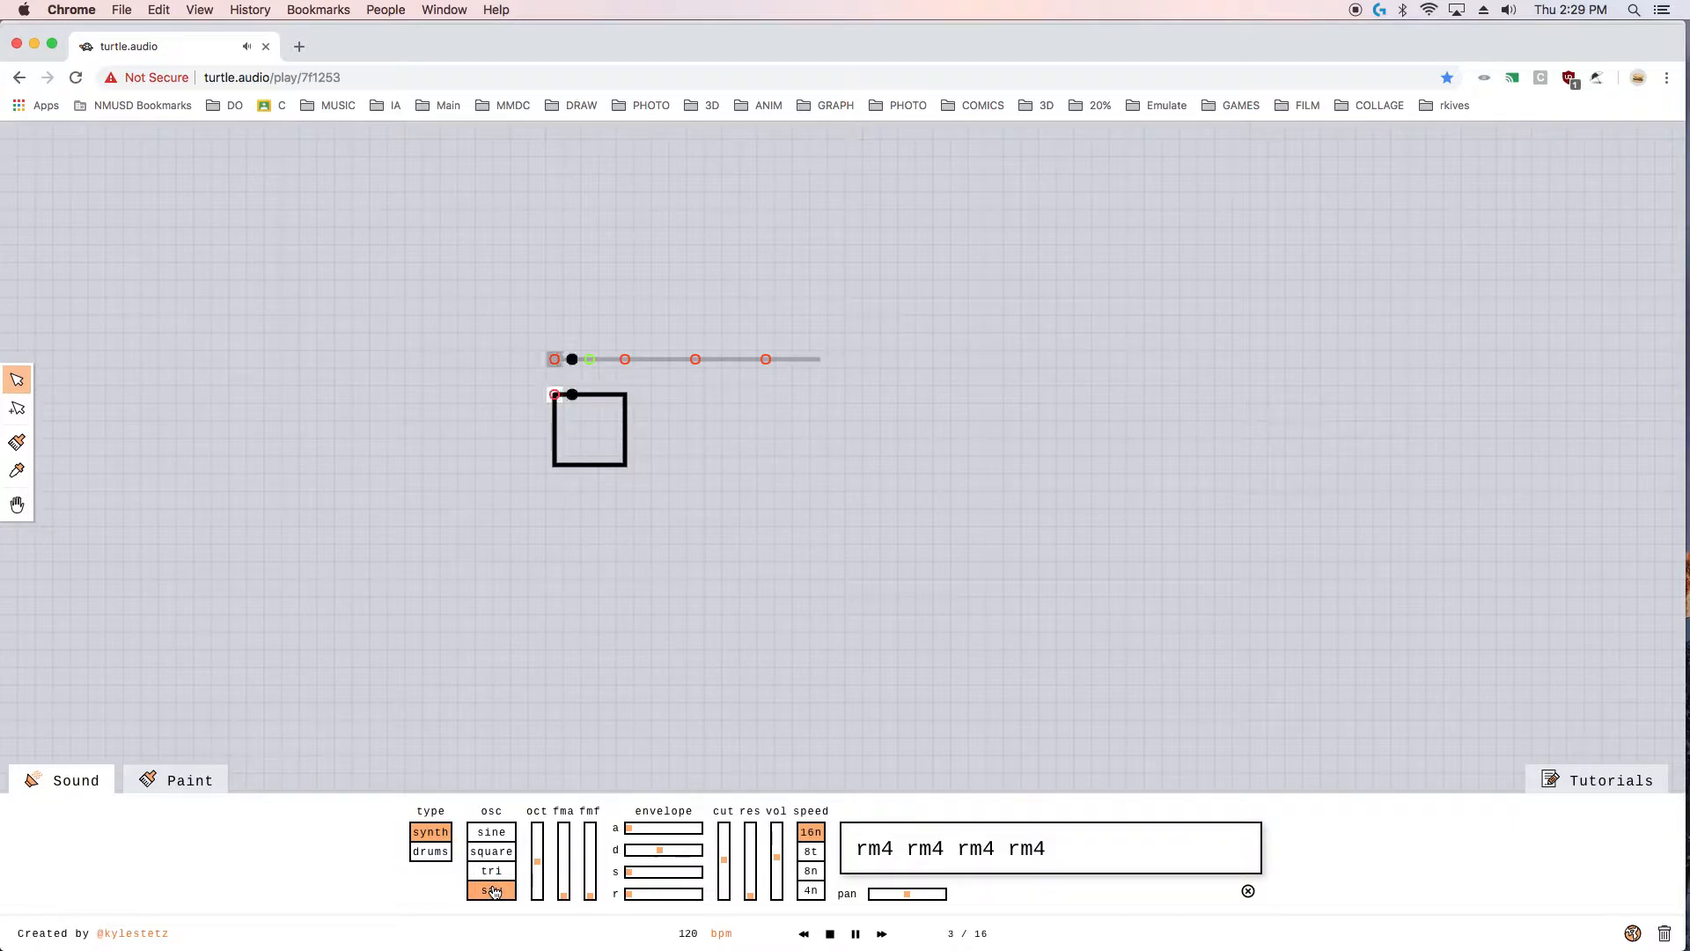
click(493, 833)
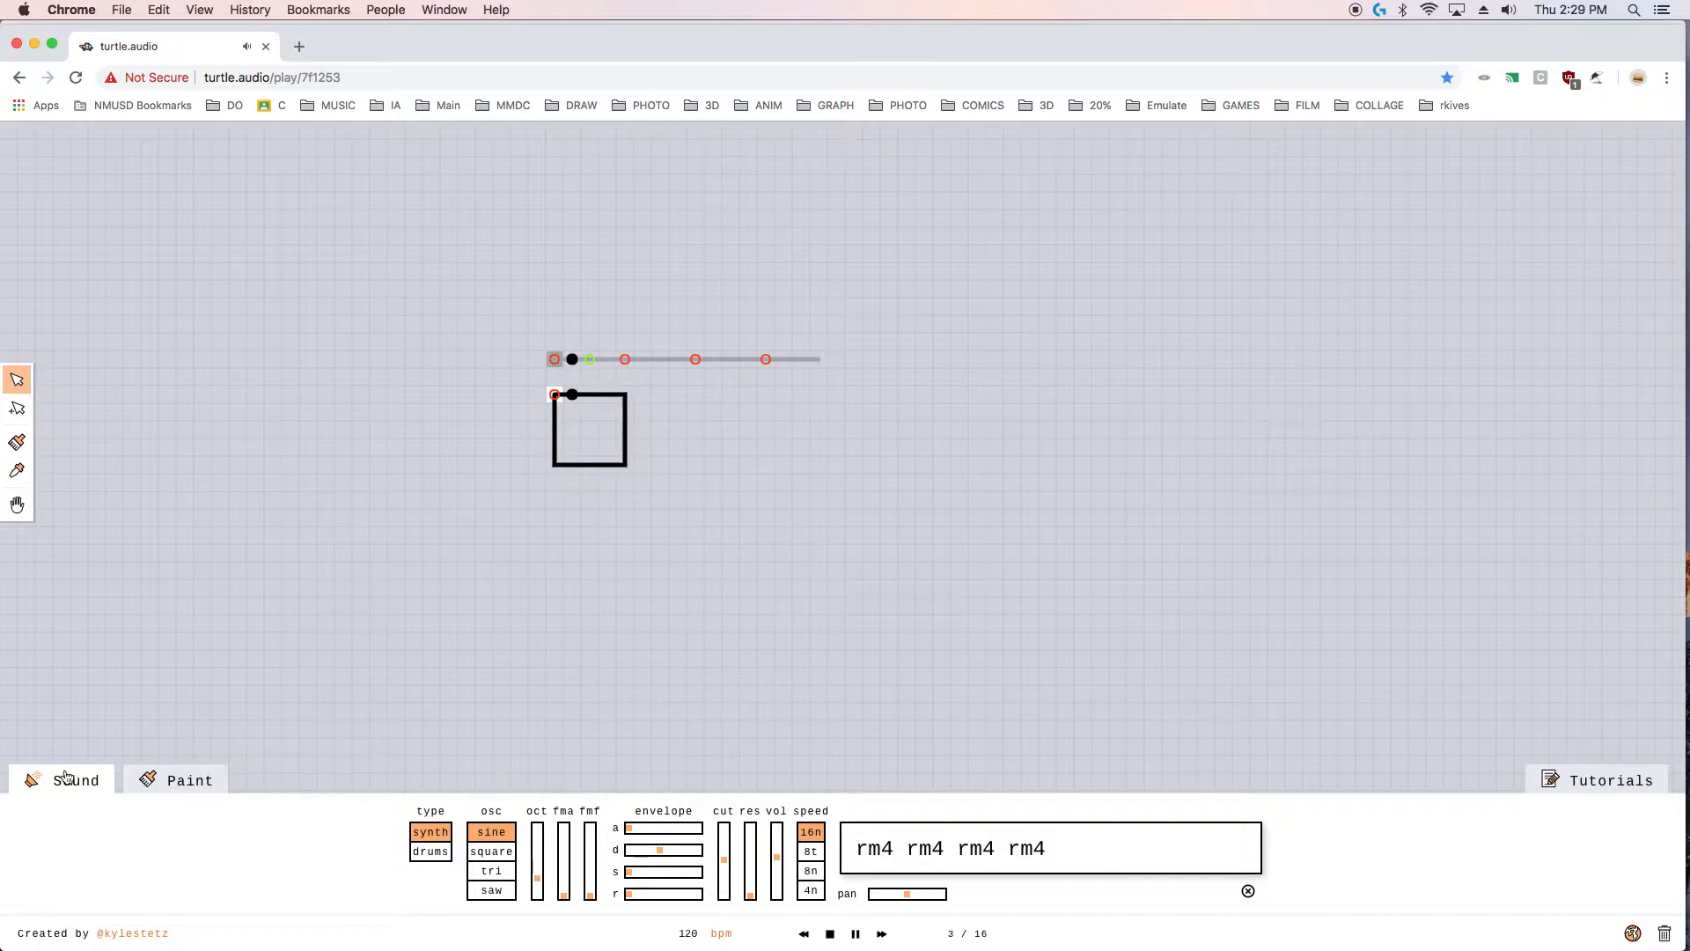
- Paint C4 on the square's upper right corner and G3 at the midpoints of its top and bottom edges, and stop playback
click(194, 784)
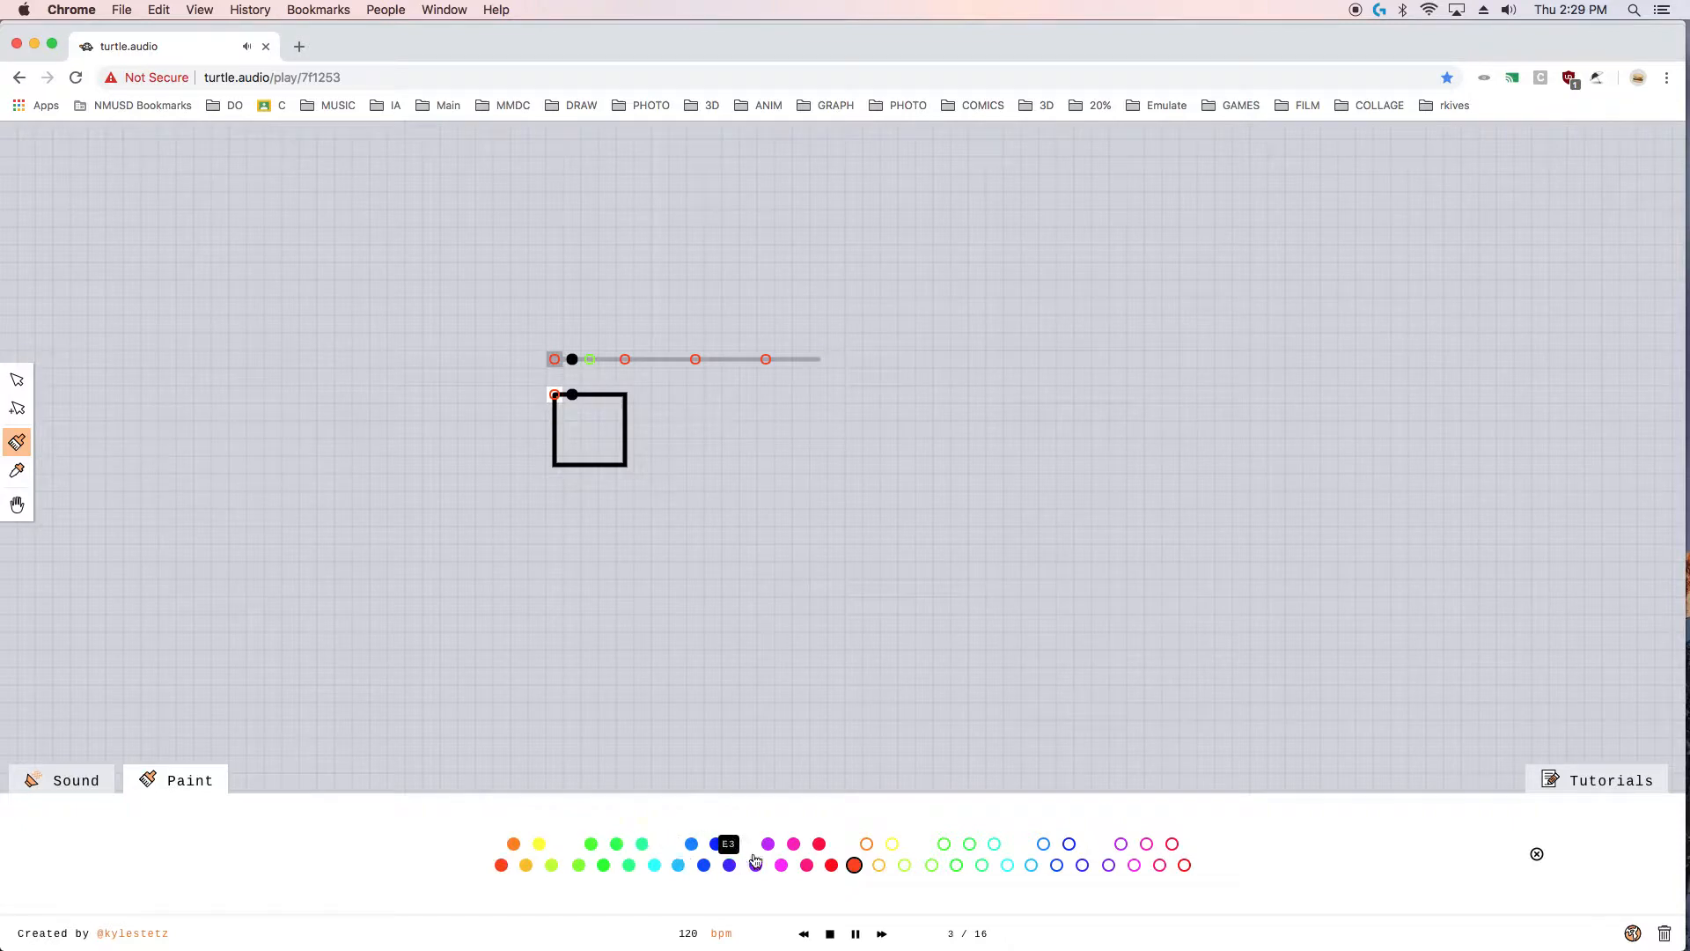
click(625, 394)
click(757, 867)
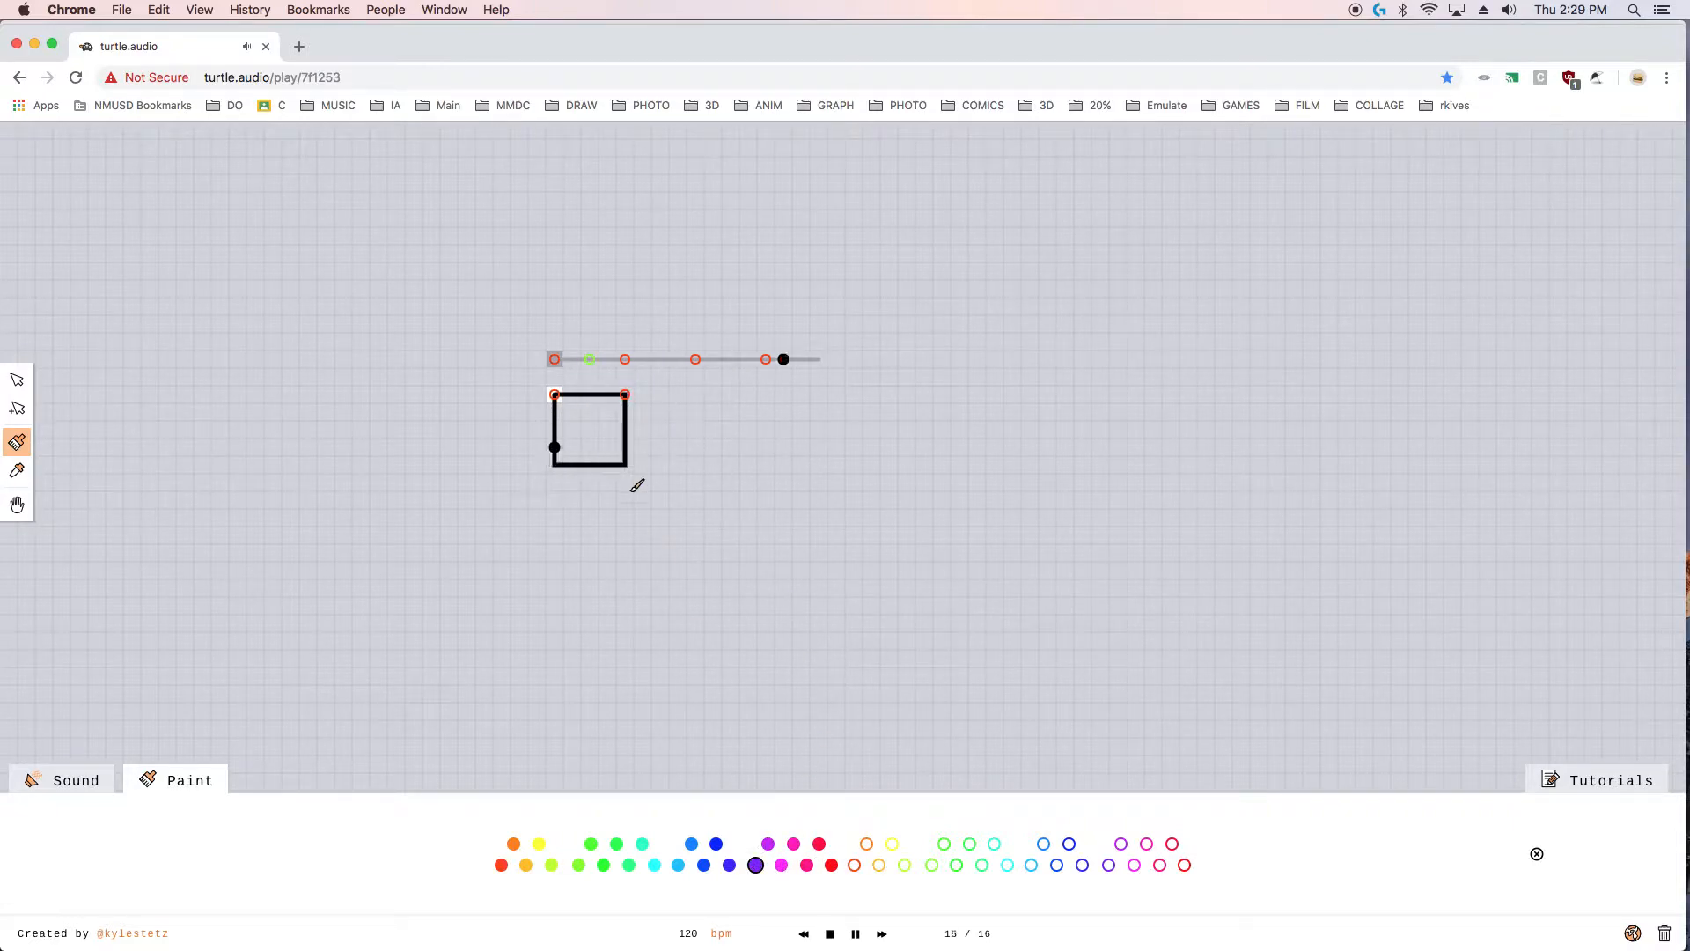
click(589, 395)
click(781, 866)
click(590, 395)
click(590, 464)
click(829, 933)
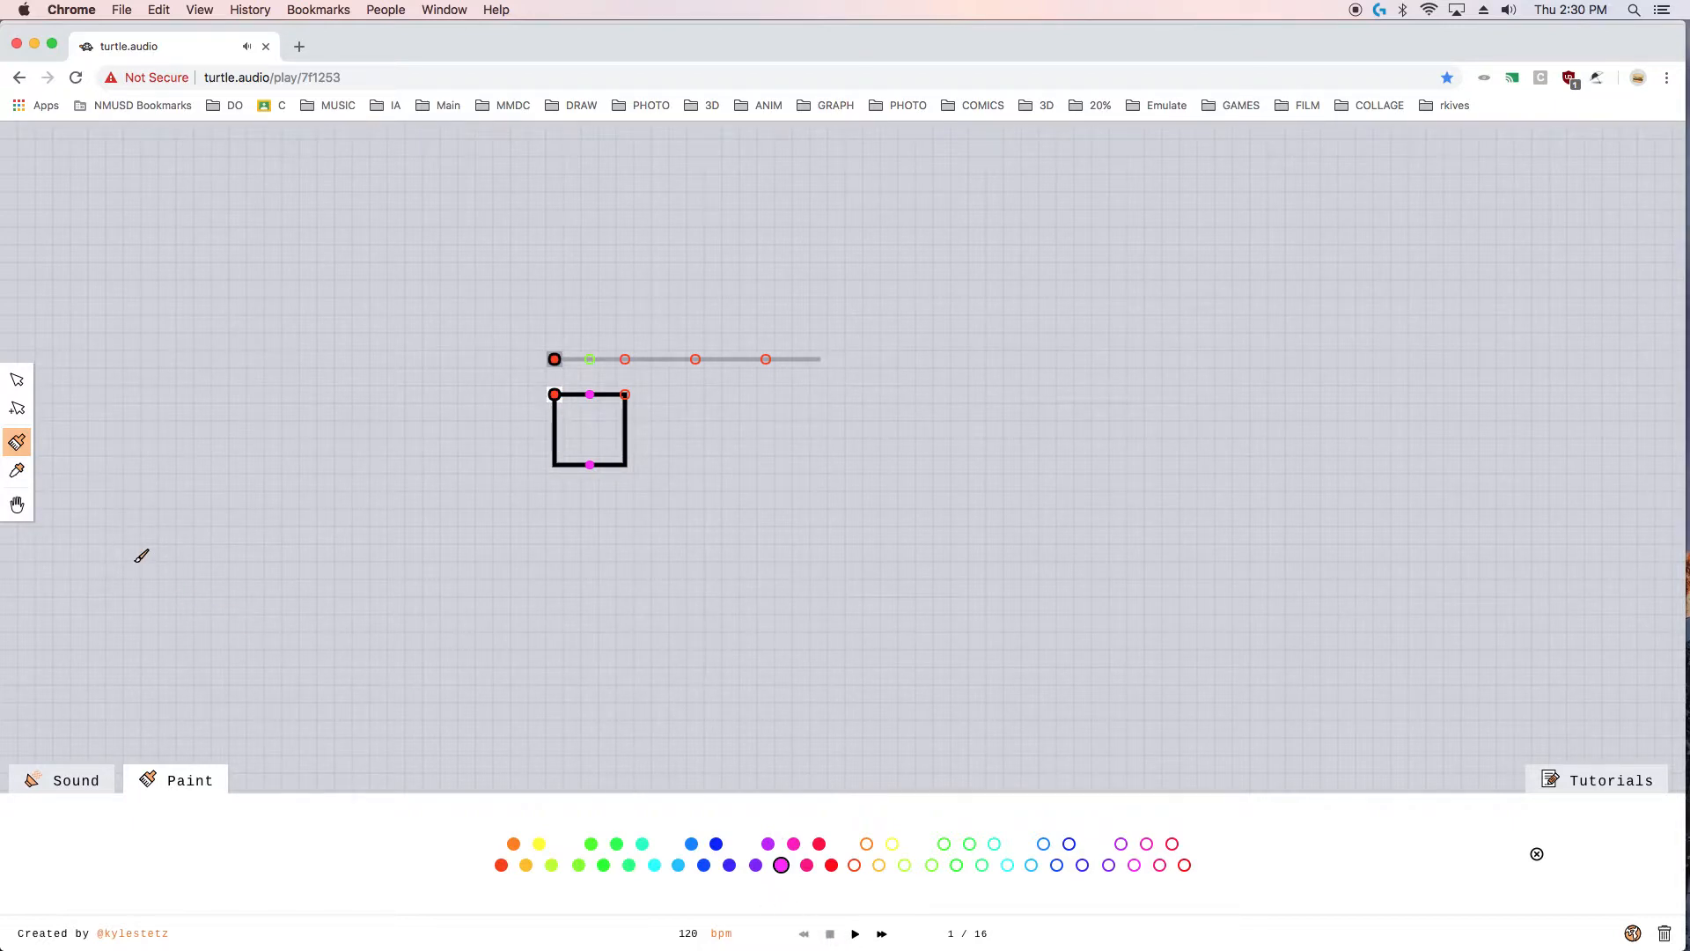
- Add a third turtle below the square and give it the rule (rm4)4 to draw a second square
click(17, 409)
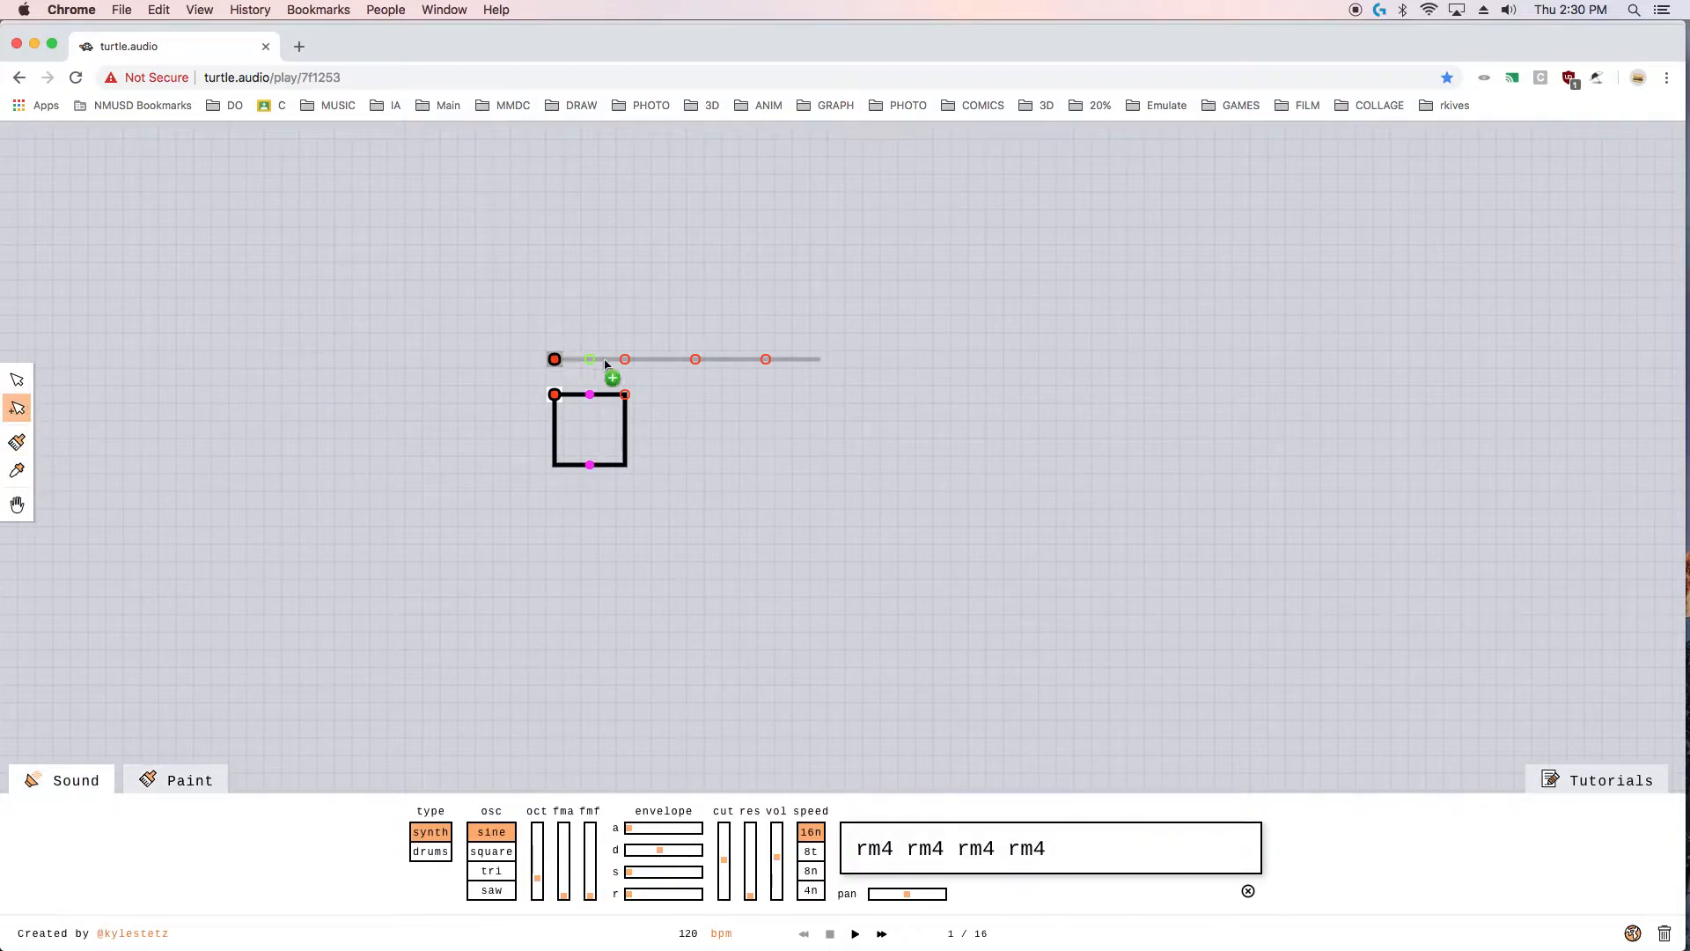
click(554, 395)
click(558, 502)
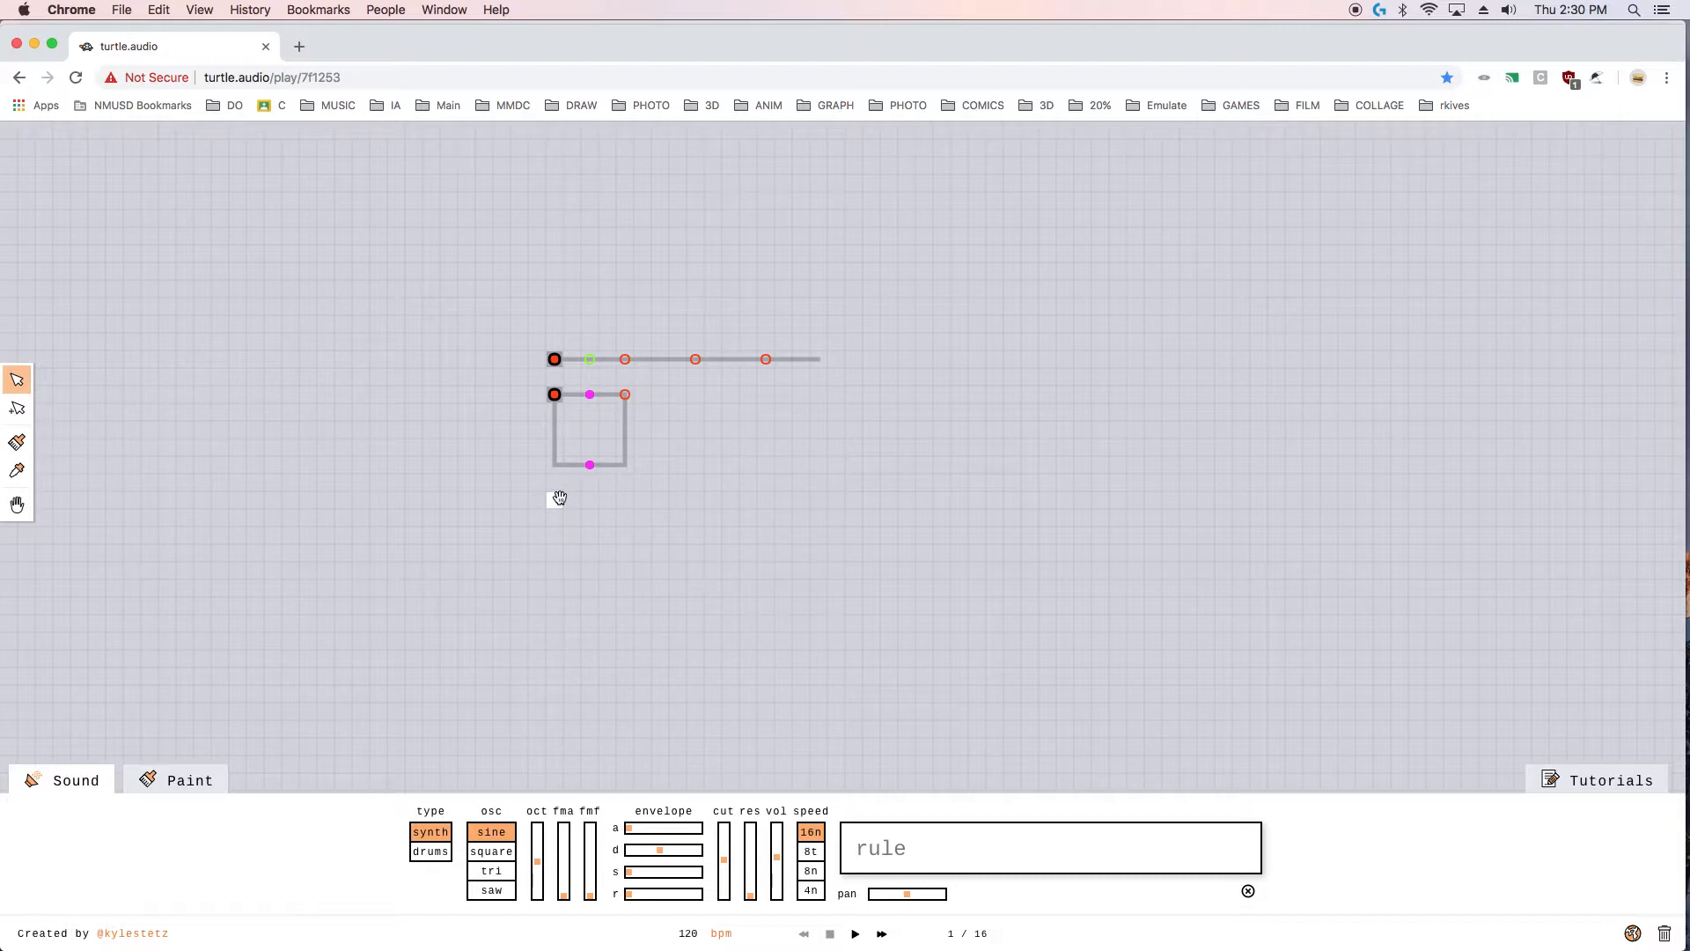
text((rm4))
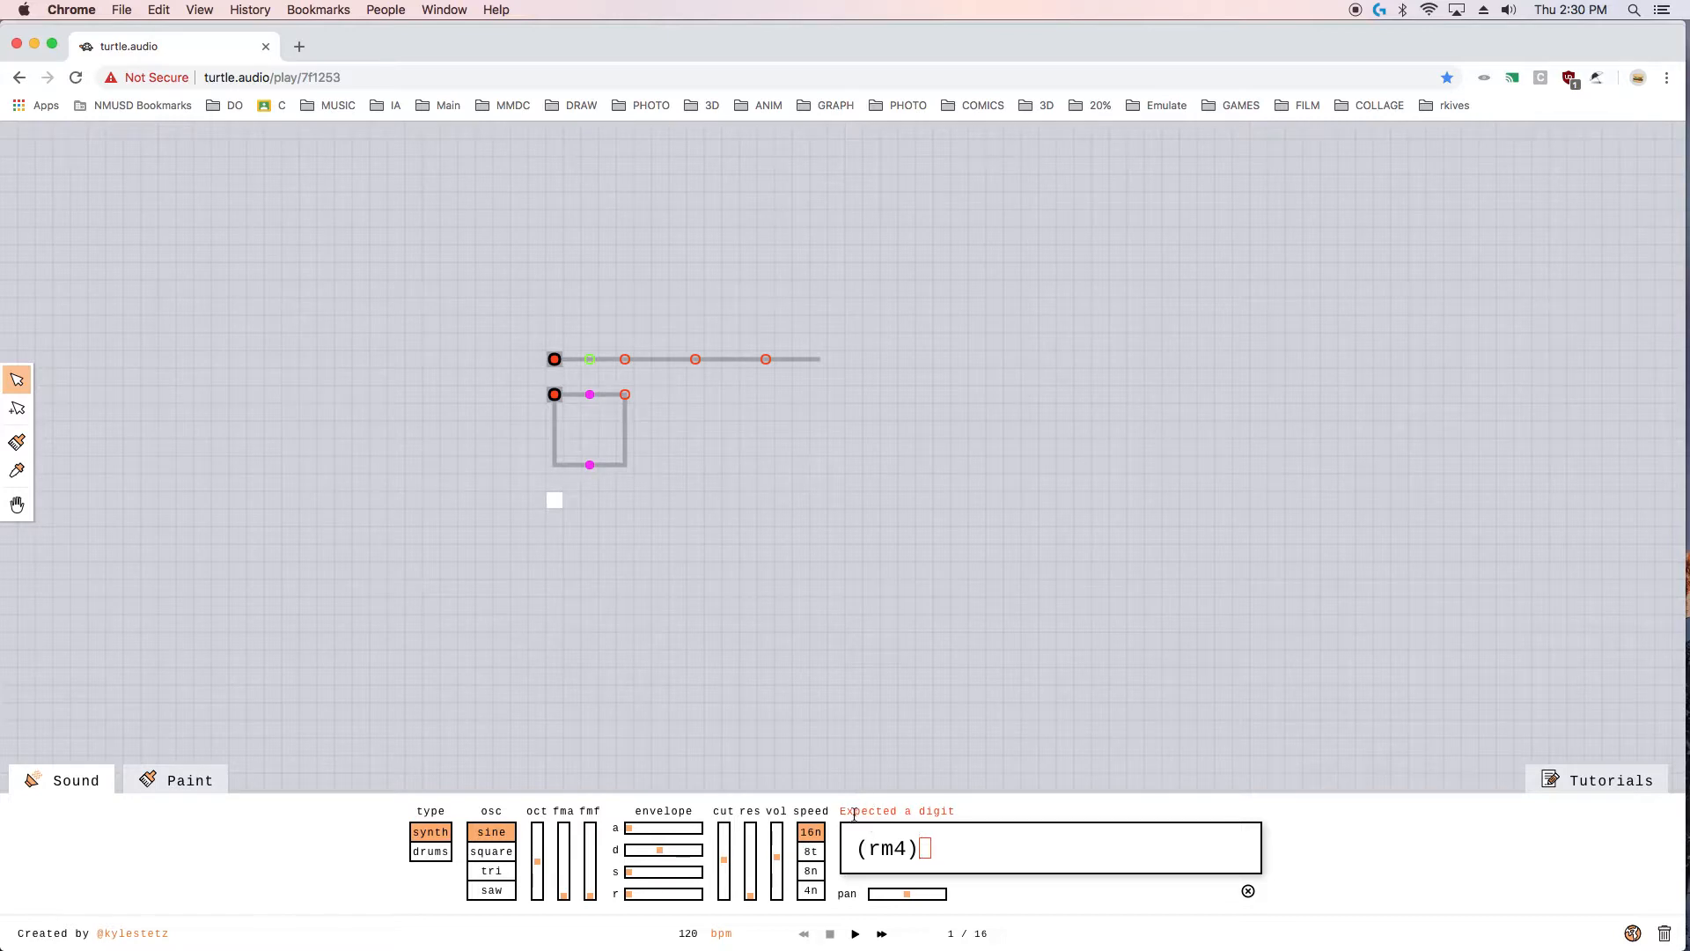
drag(867, 813, 925, 814)
click(925, 853)
text(4)
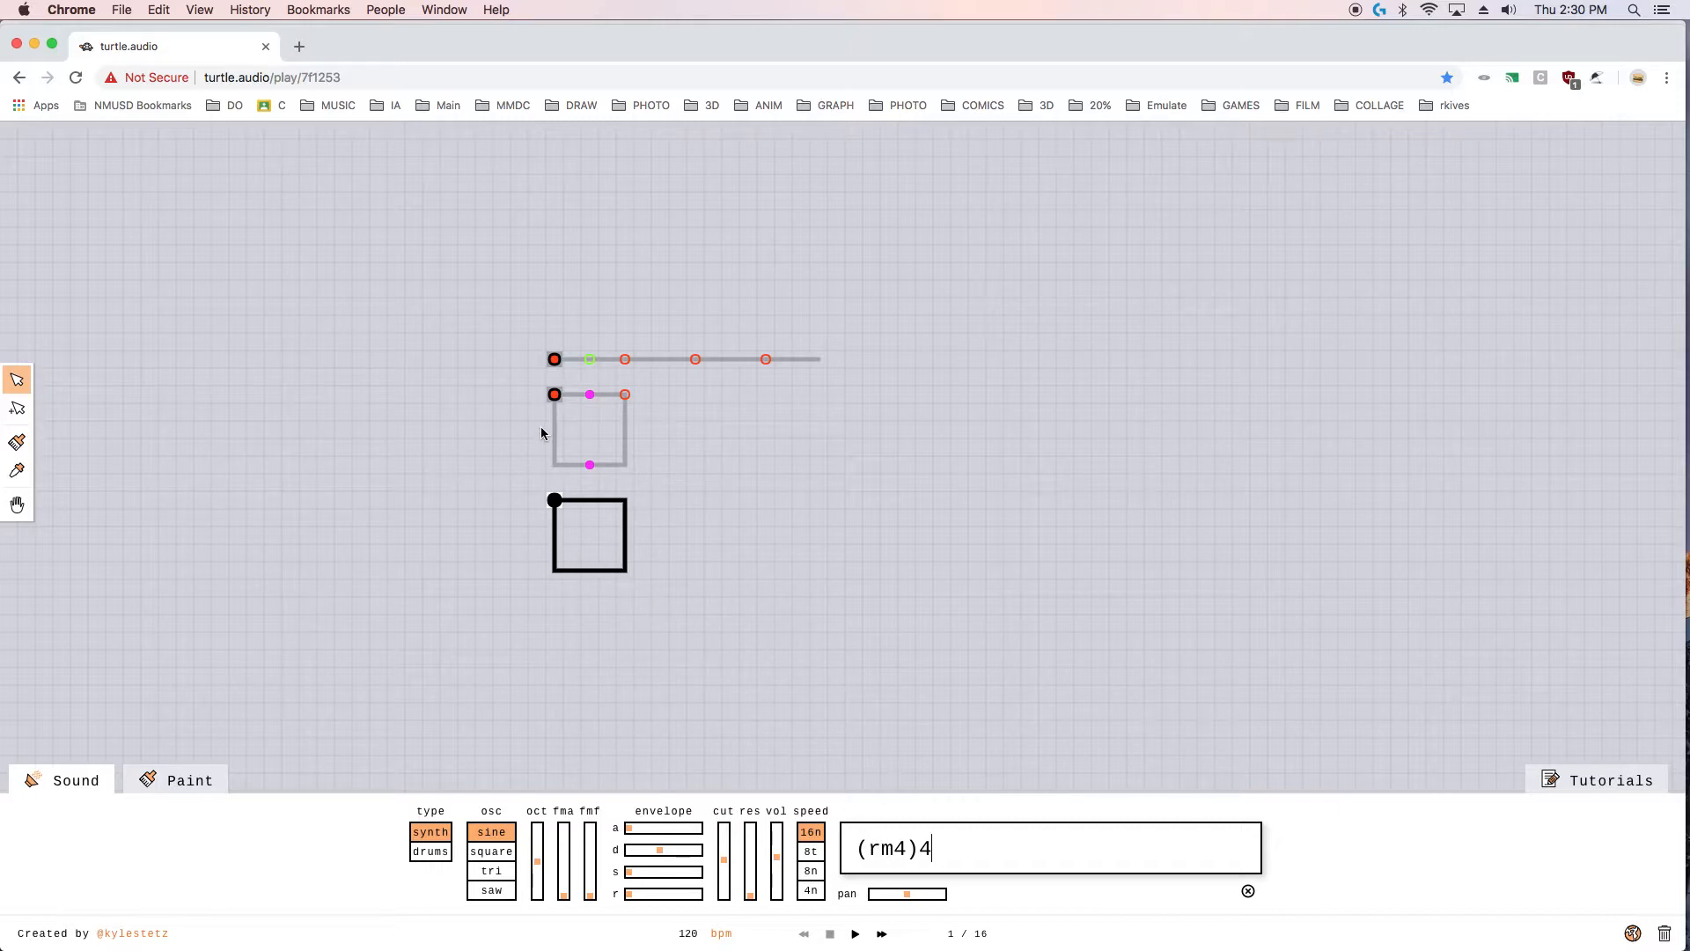
- Compare the rules of the two squares and play all three shapes together
click(555, 394)
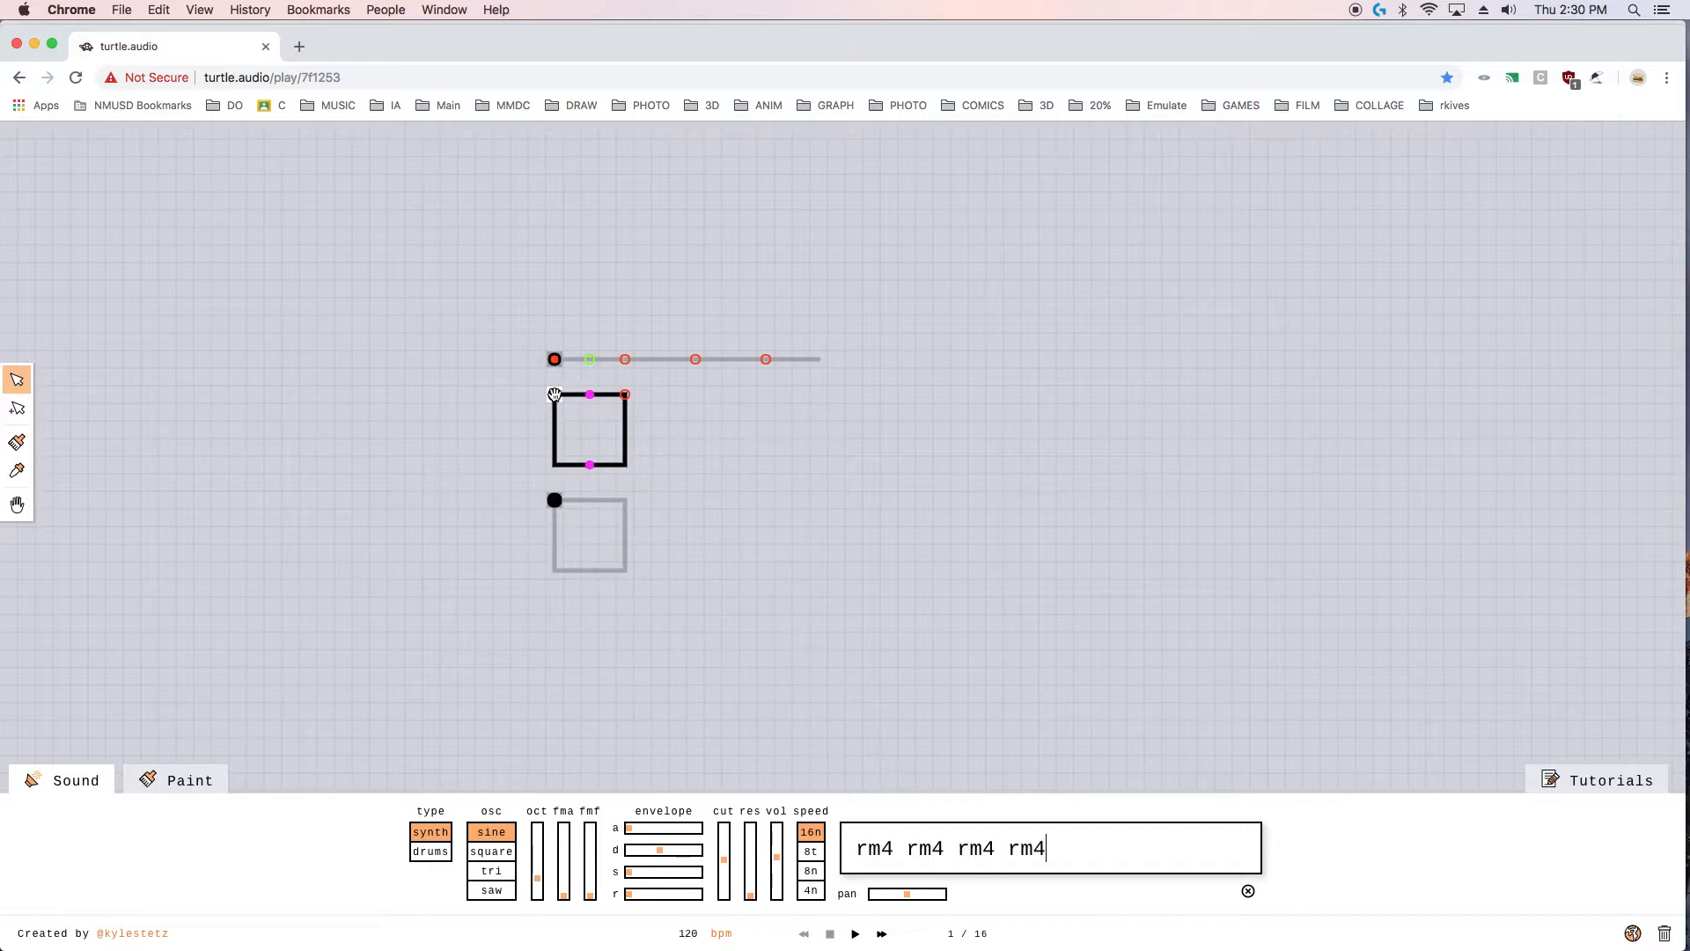
click(555, 499)
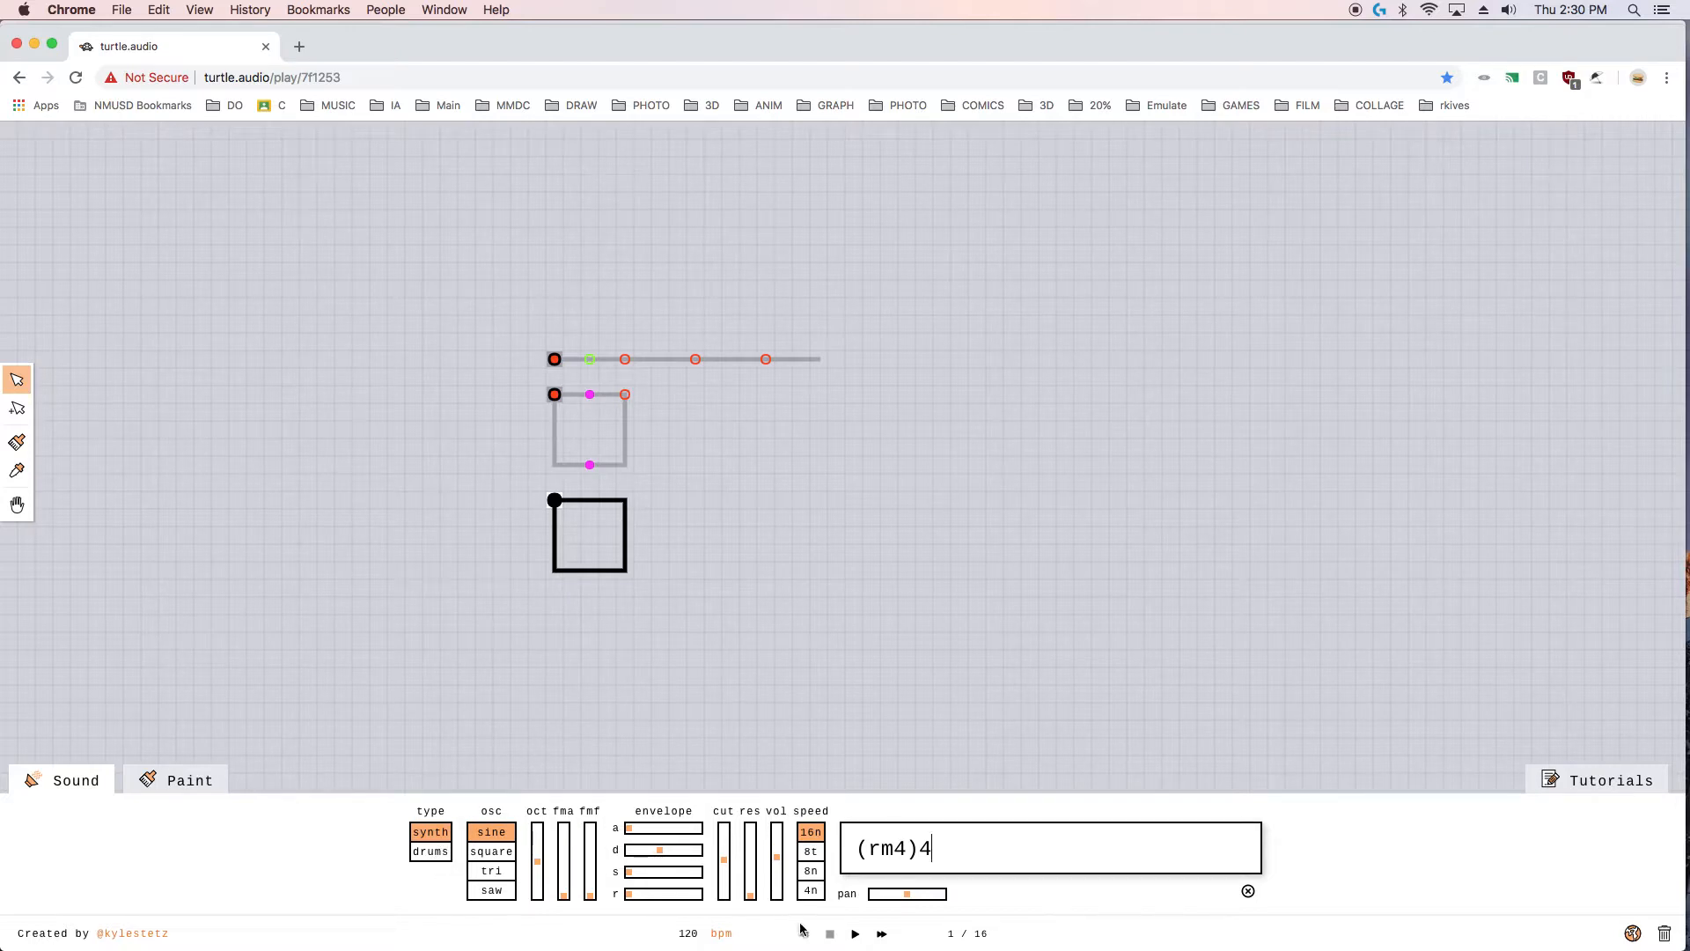
click(856, 934)
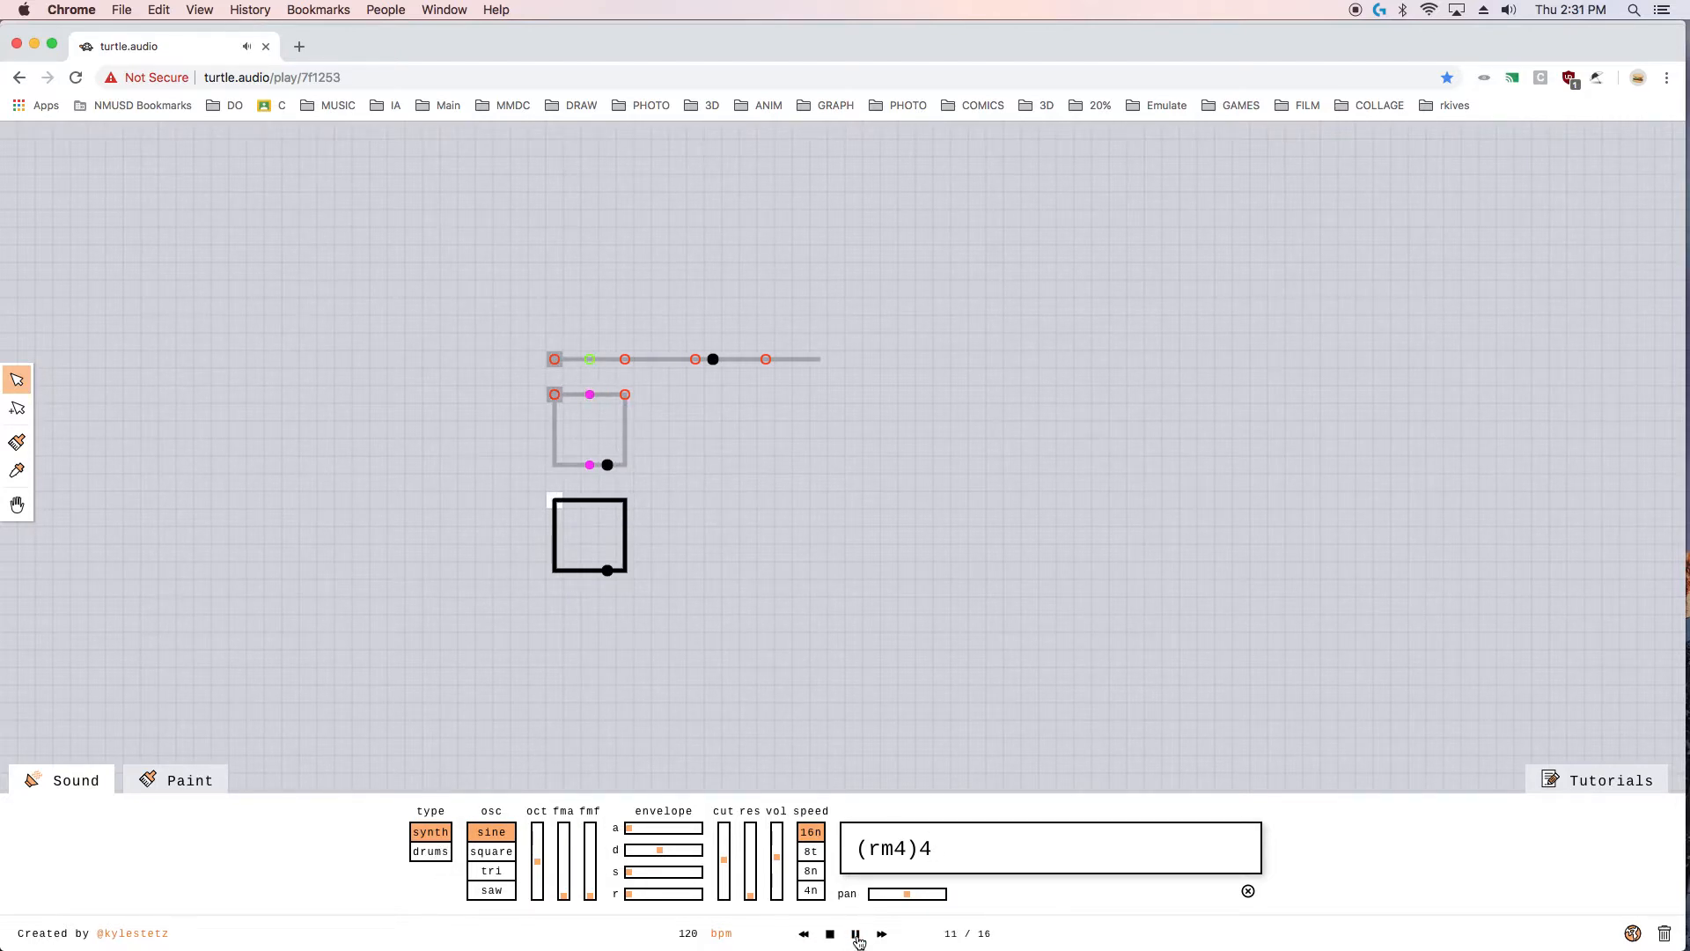
- Paint G4 on two neighbouring steps of the lower square's right edge and E4 on the step just above them
click(174, 781)
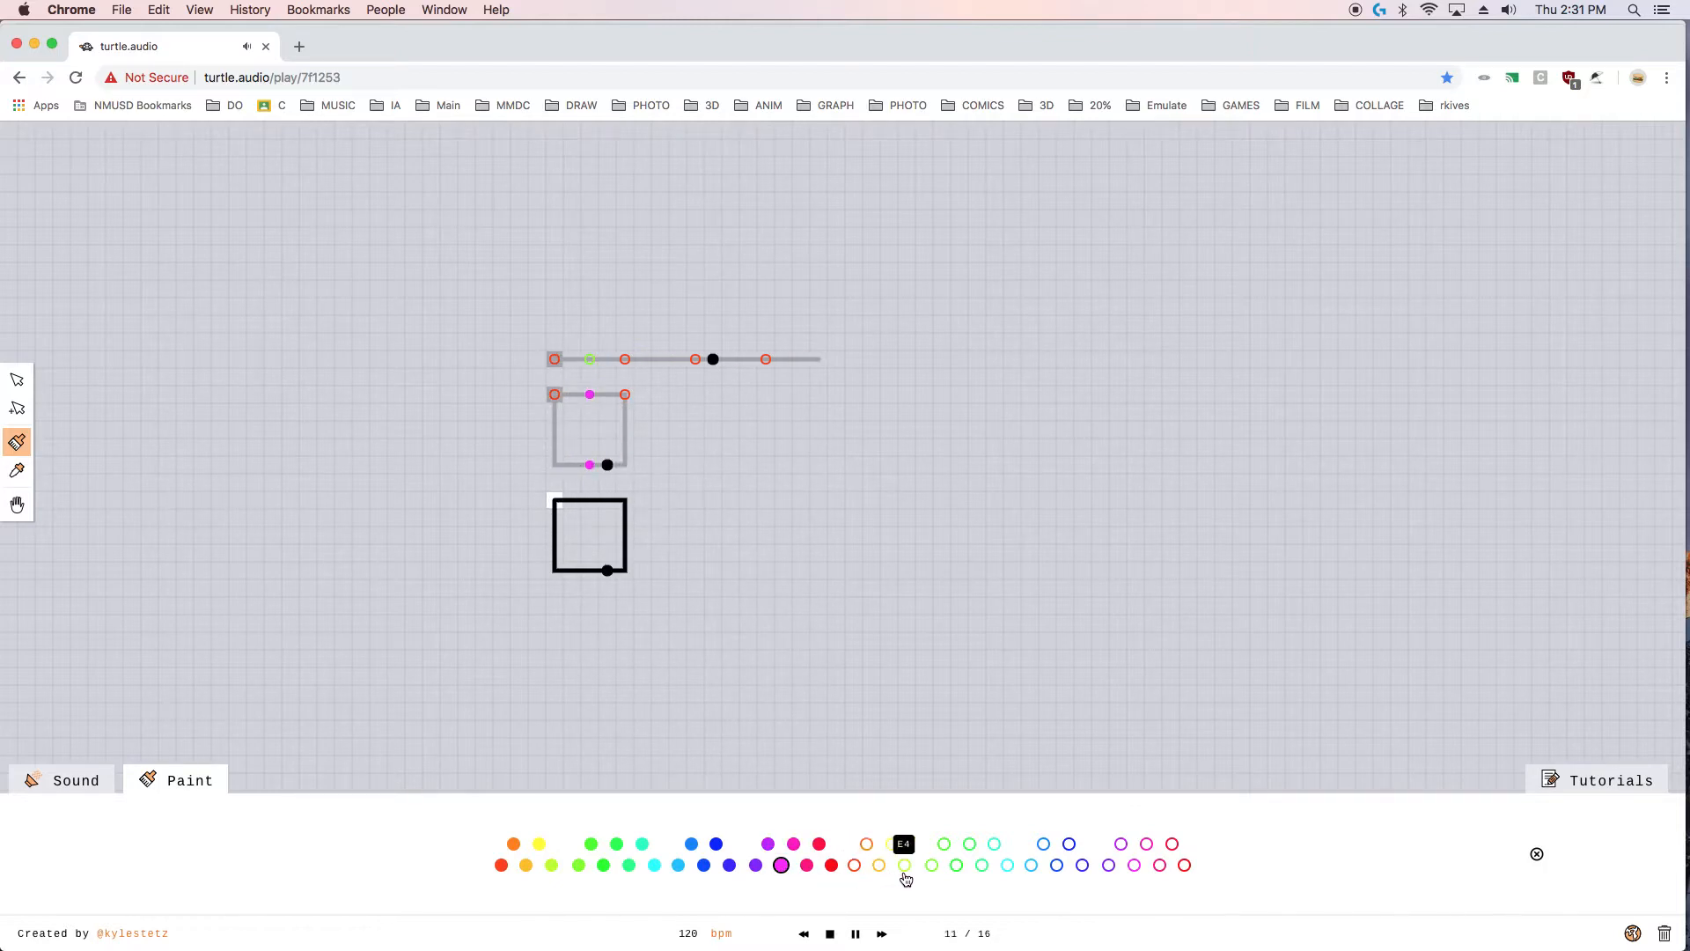
click(957, 866)
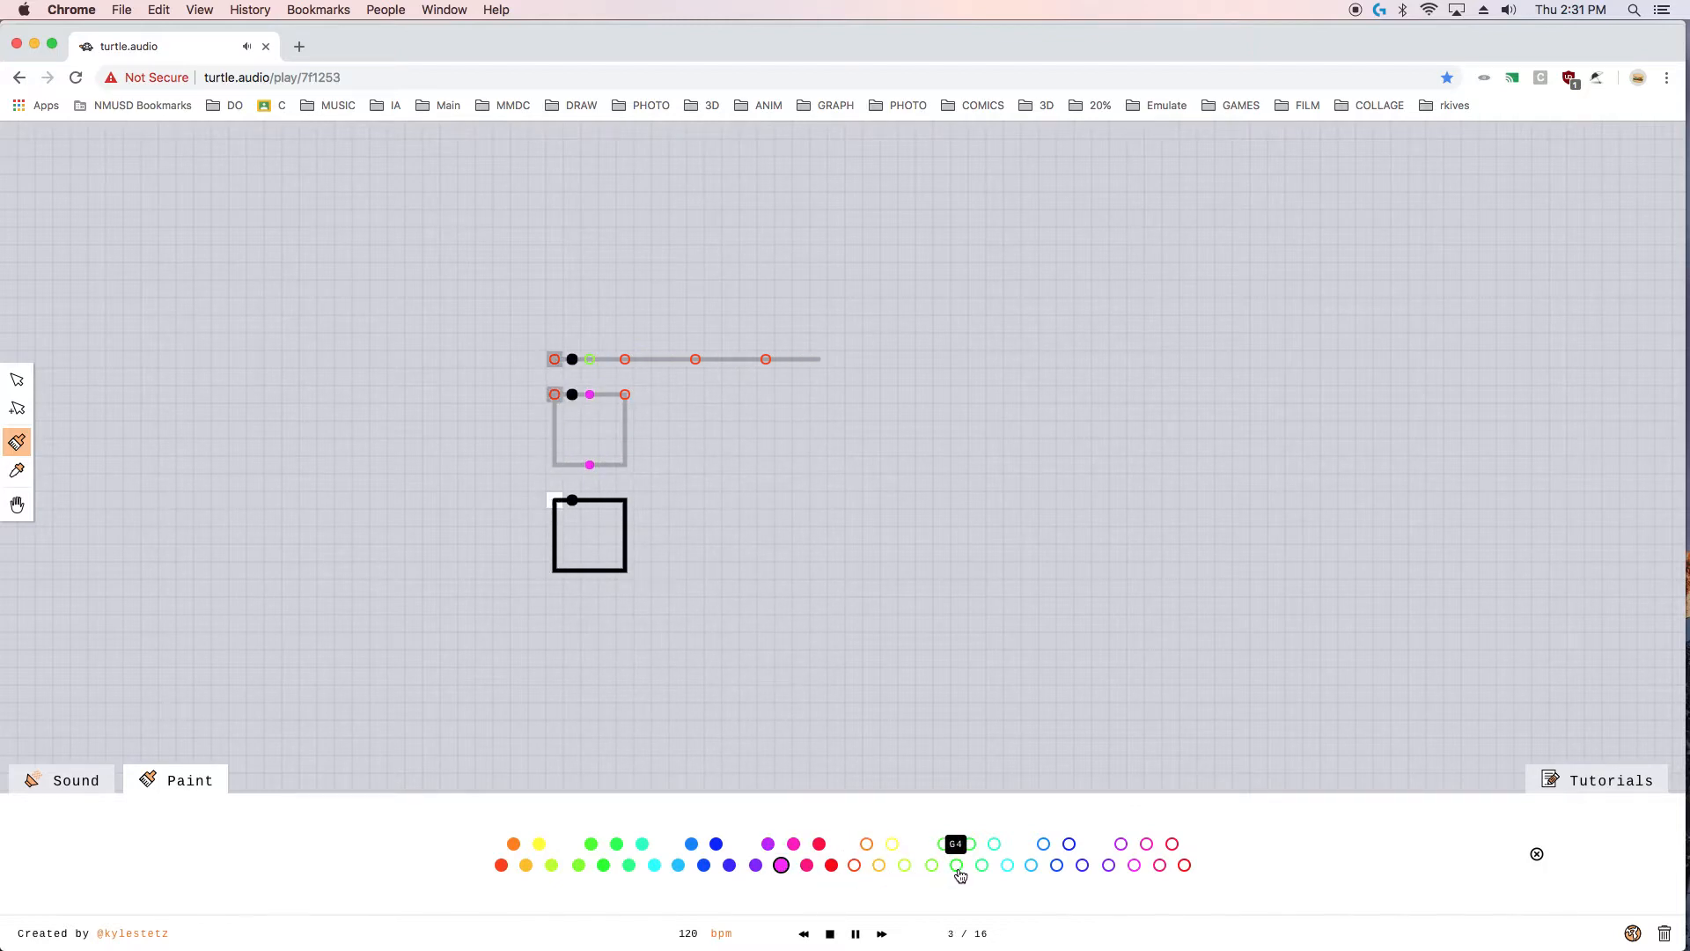
click(626, 551)
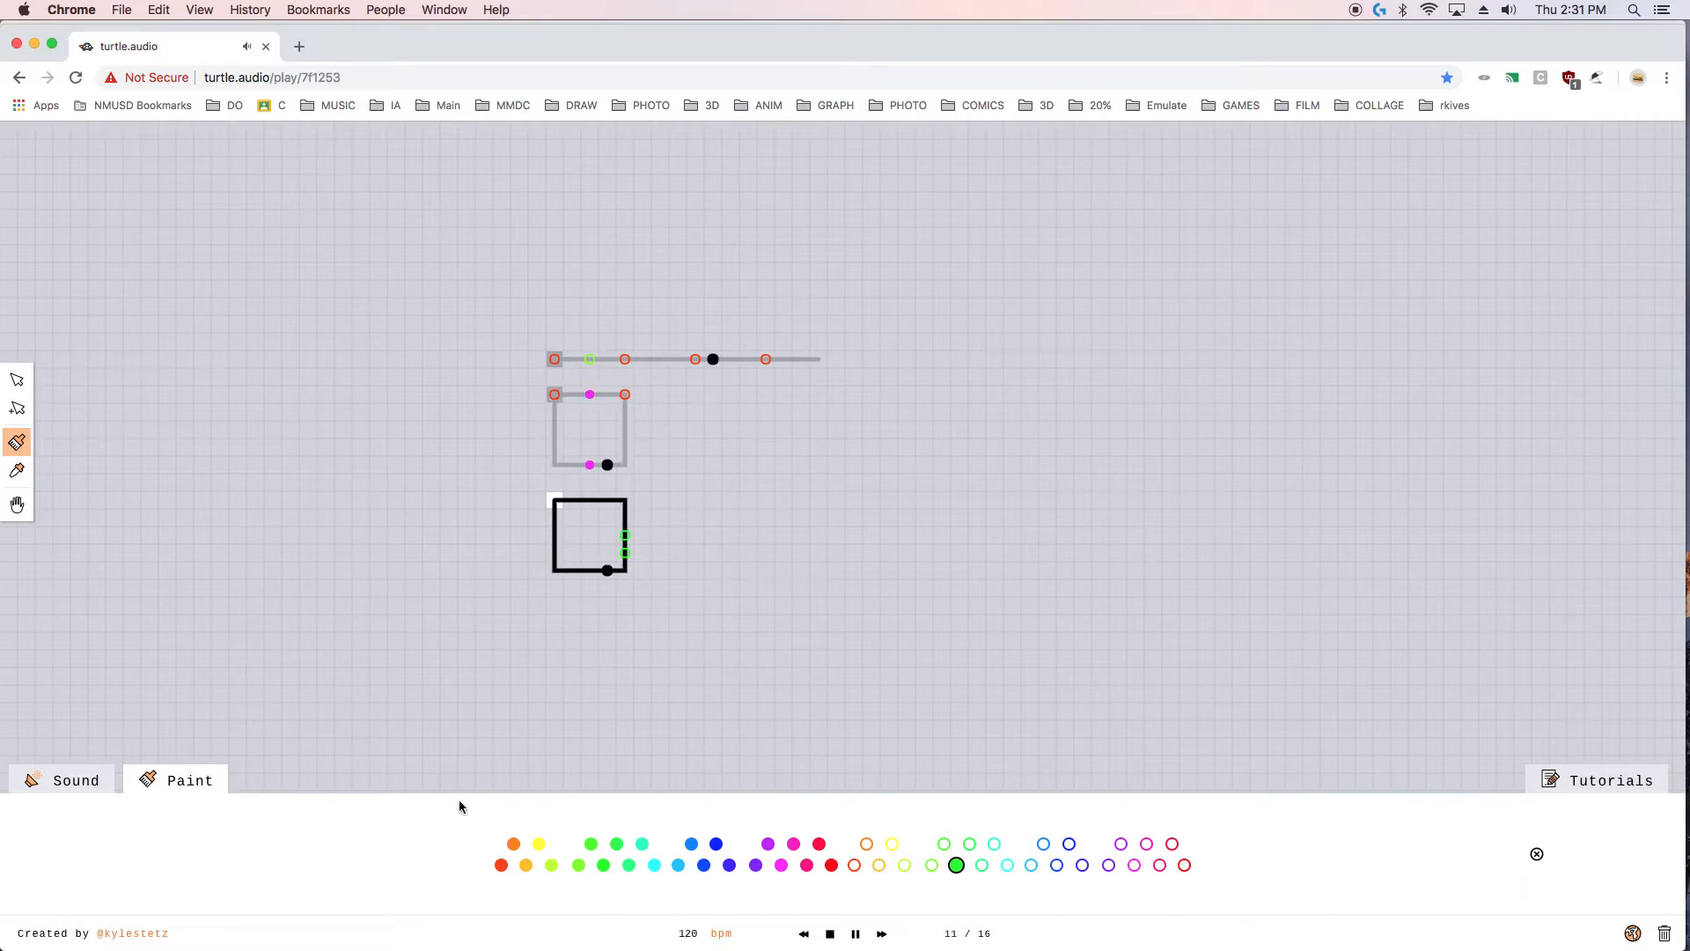
click(906, 866)
click(625, 517)
- Audition higher notes, paint a blue one at the lower square's bottom midpoint and G4 on its bottom left corner, and stop playback
click(1082, 864)
click(1133, 867)
click(1069, 843)
click(590, 569)
click(1043, 844)
click(1032, 865)
click(957, 865)
click(832, 935)
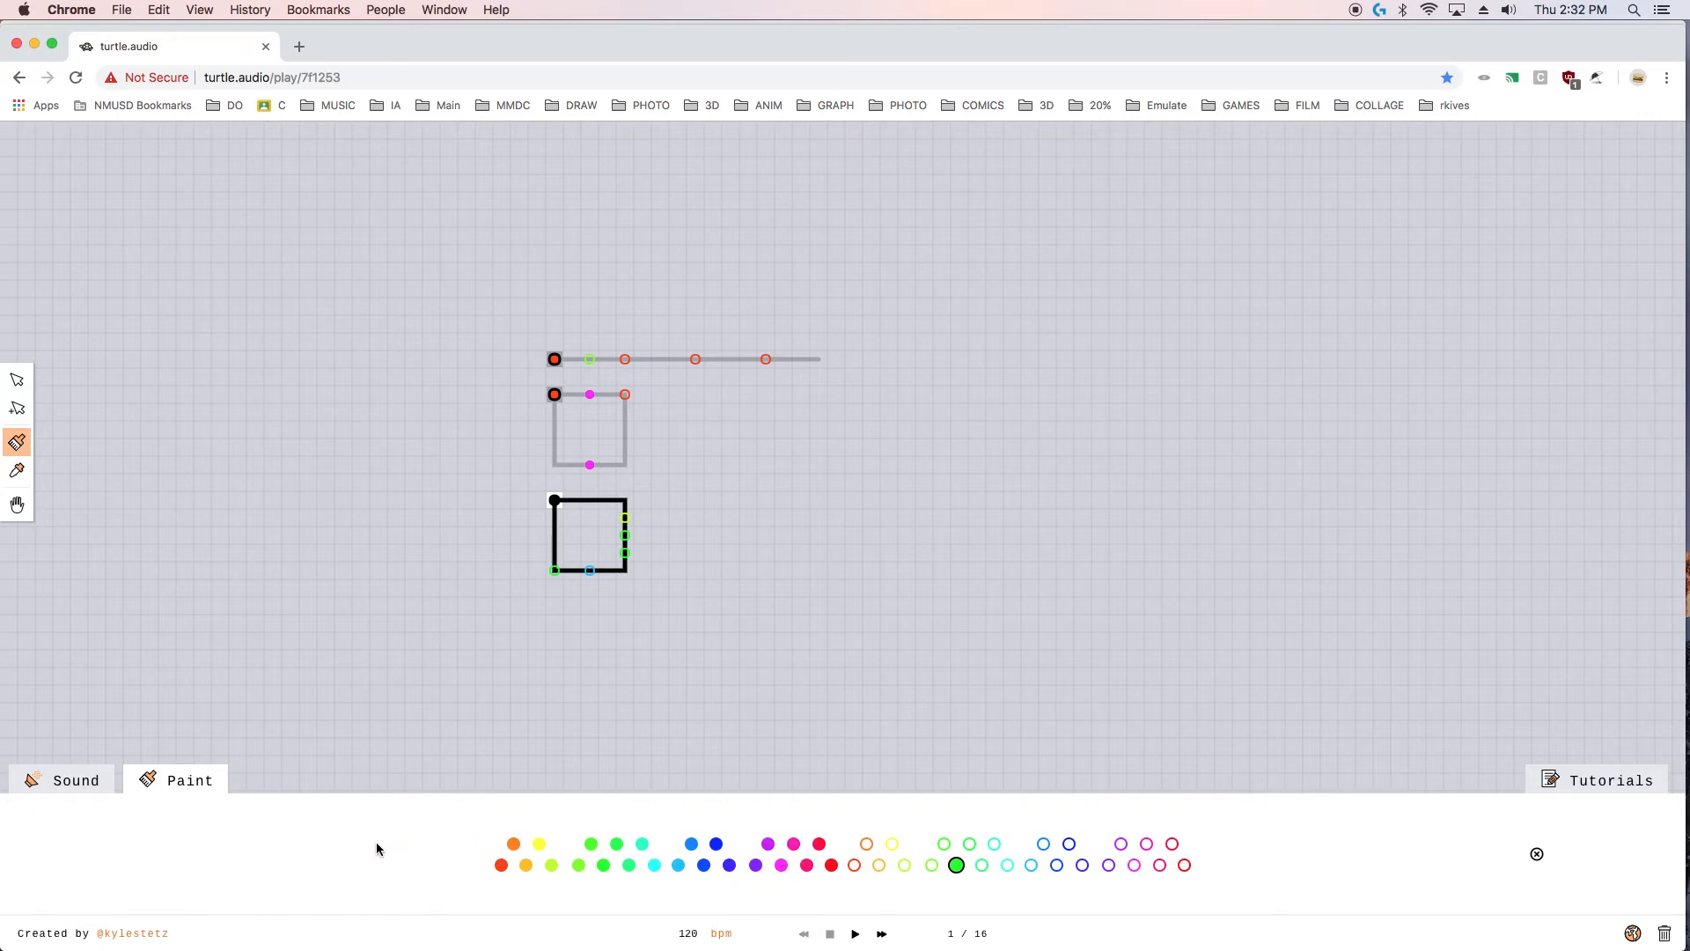
- Switch the lower square's sound type to drums and back to synth, checking its paint palette
click(39, 786)
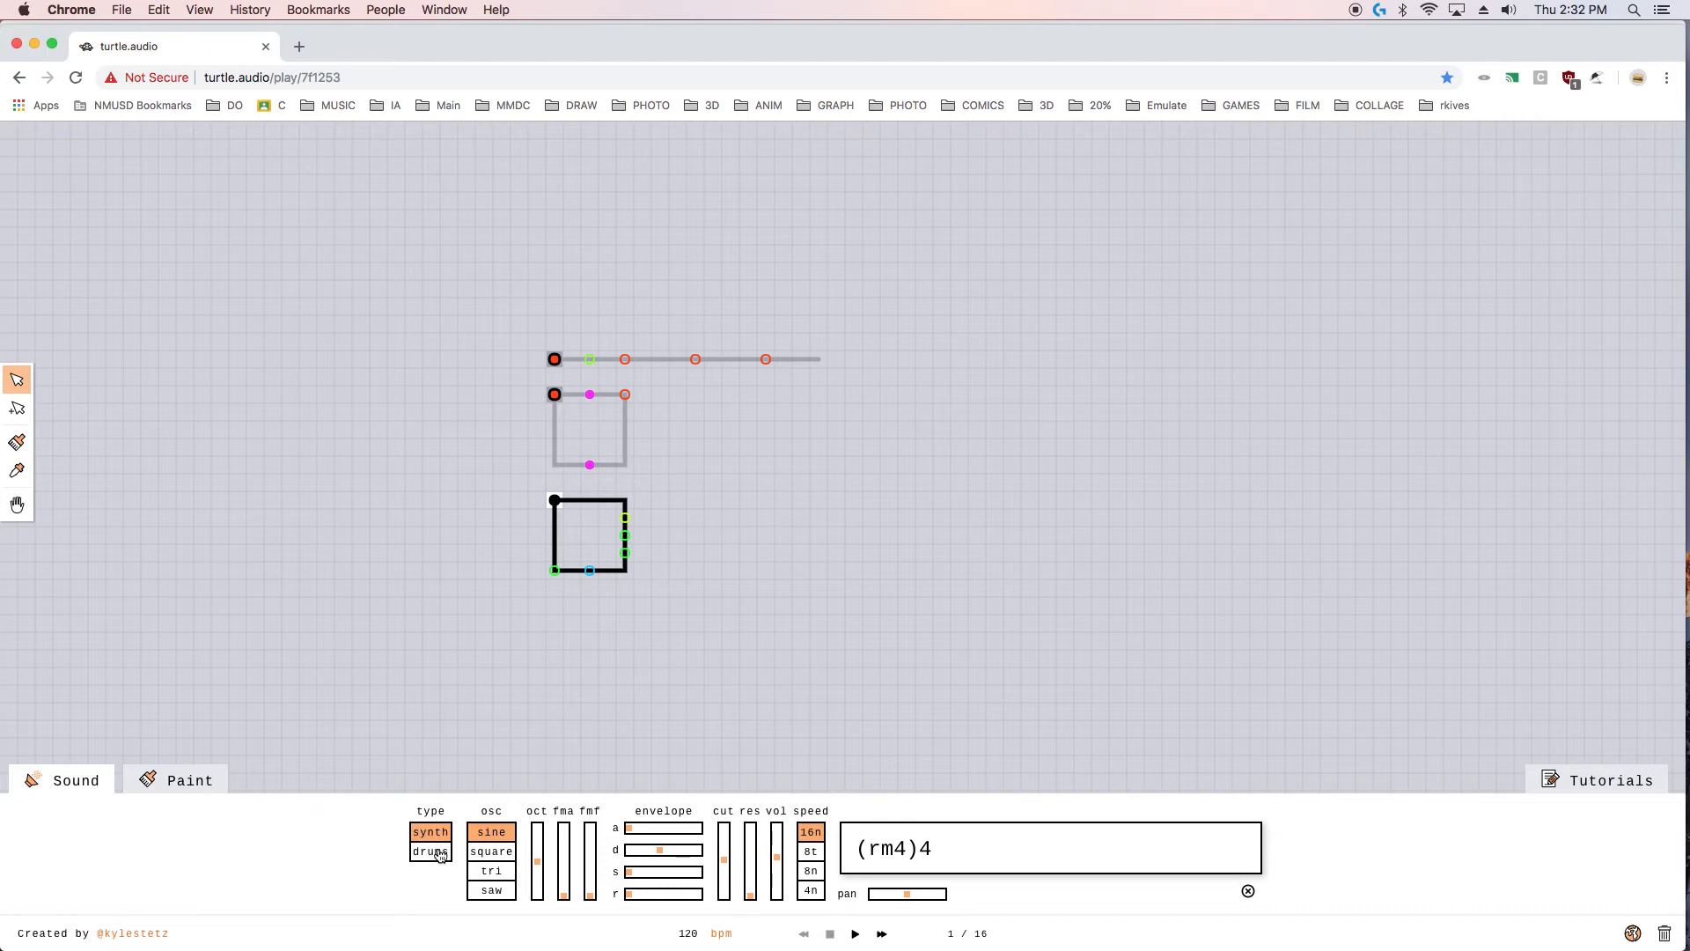
click(176, 782)
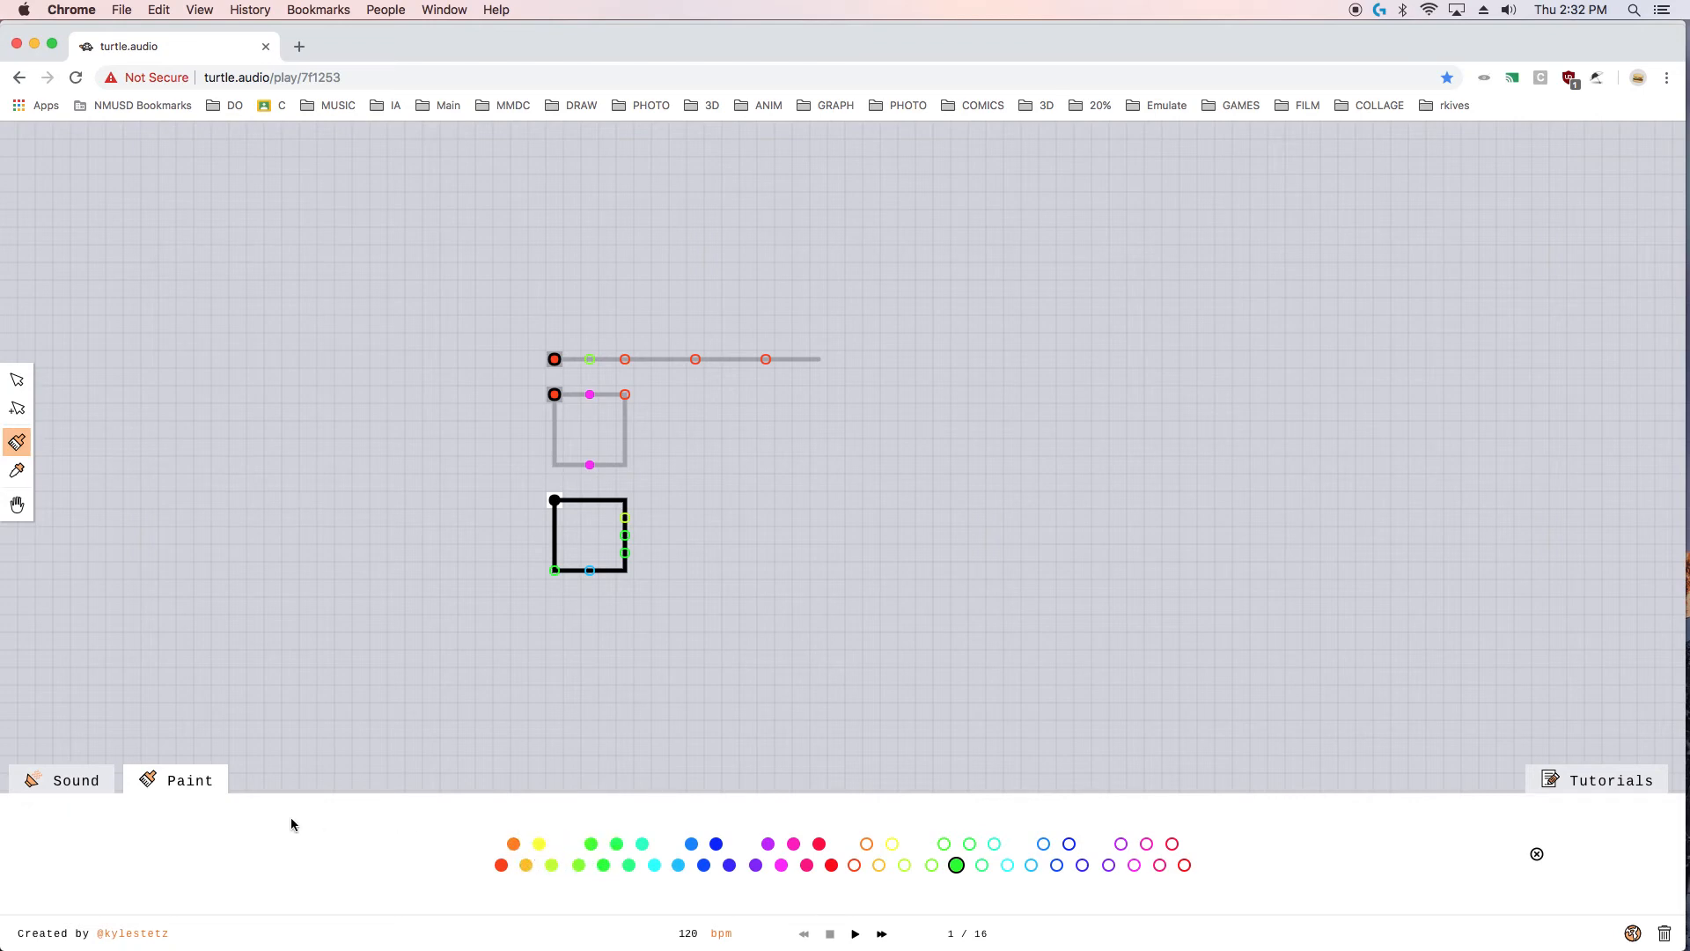
click(55, 792)
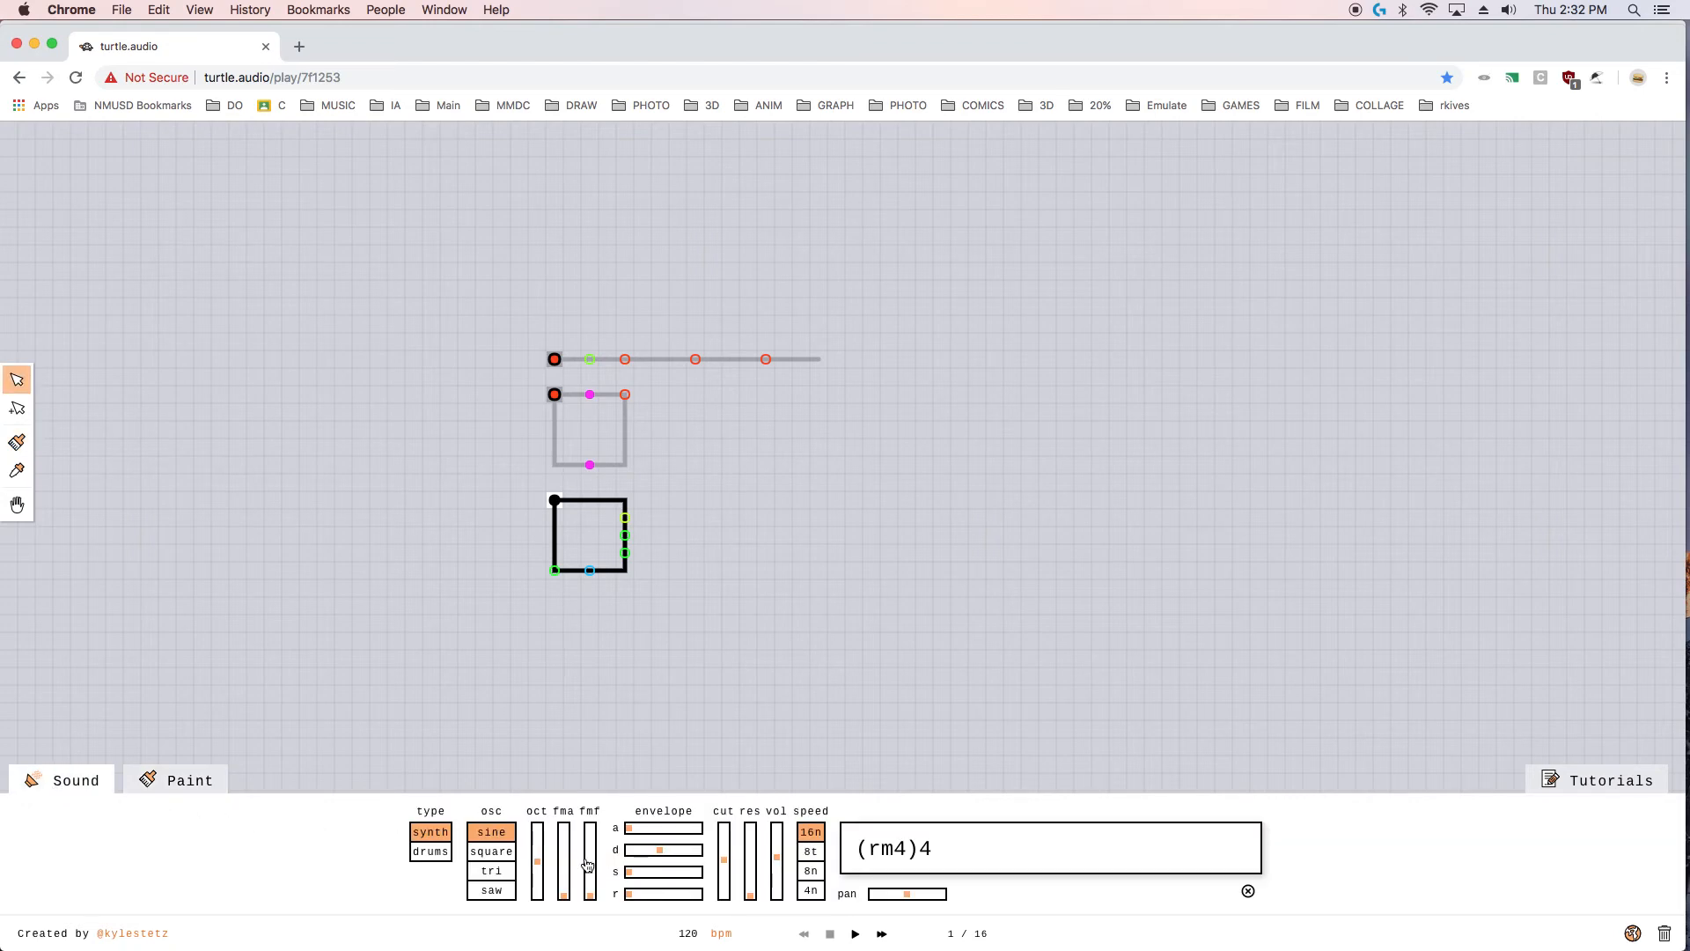
click(425, 854)
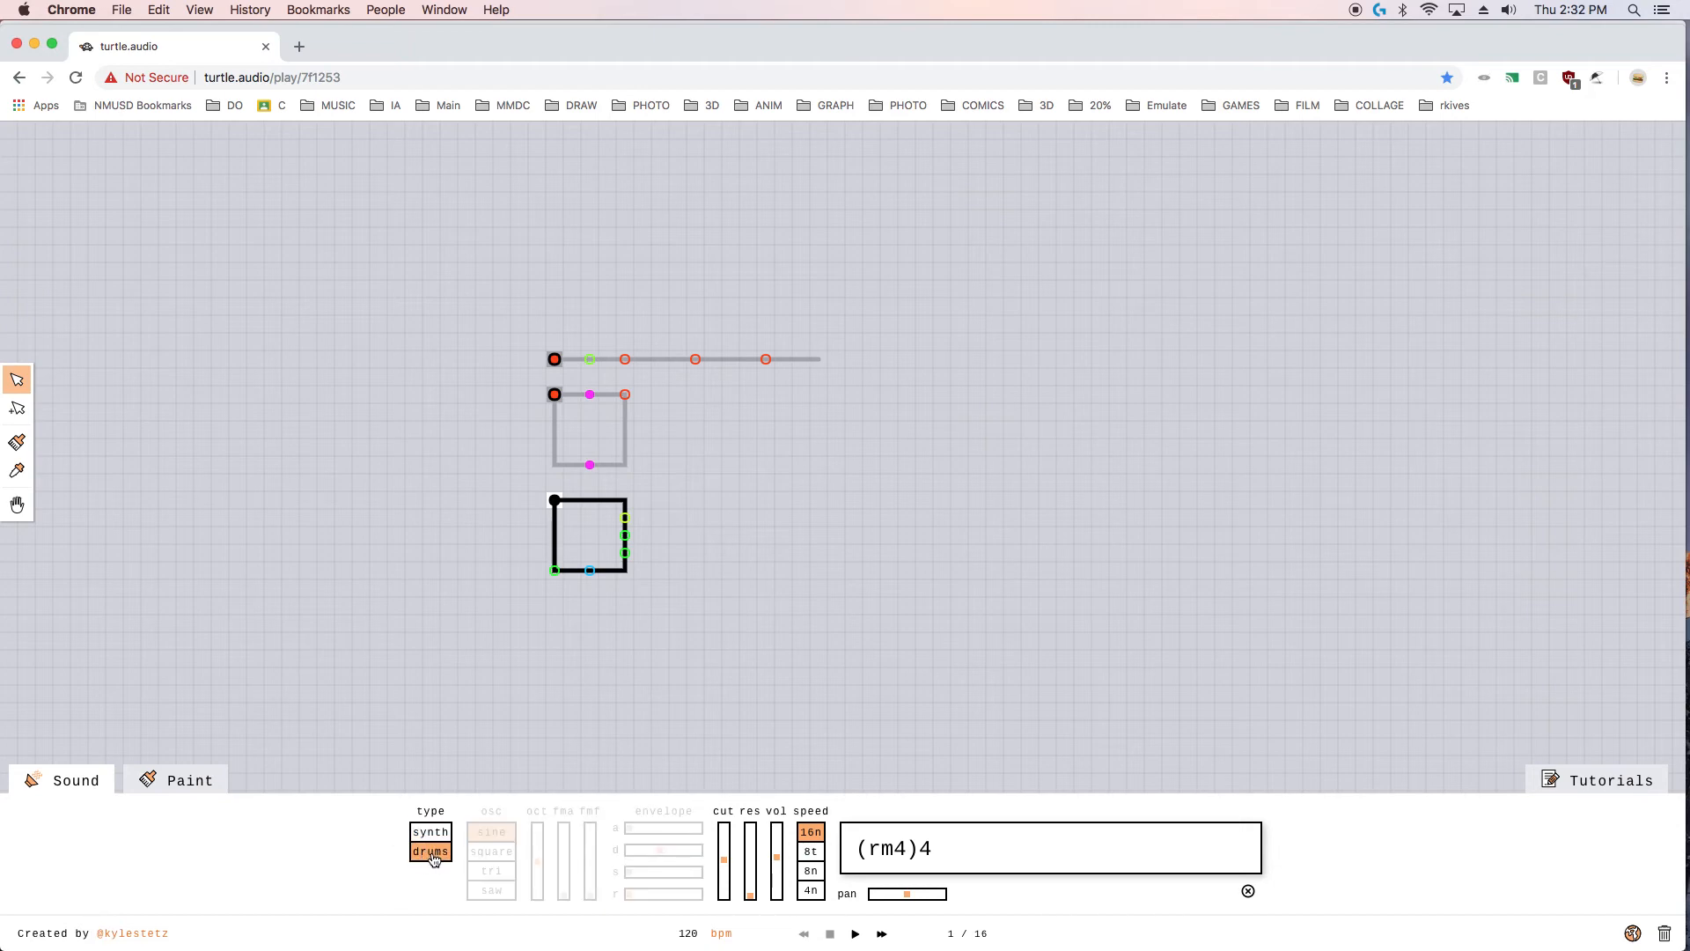
click(433, 834)
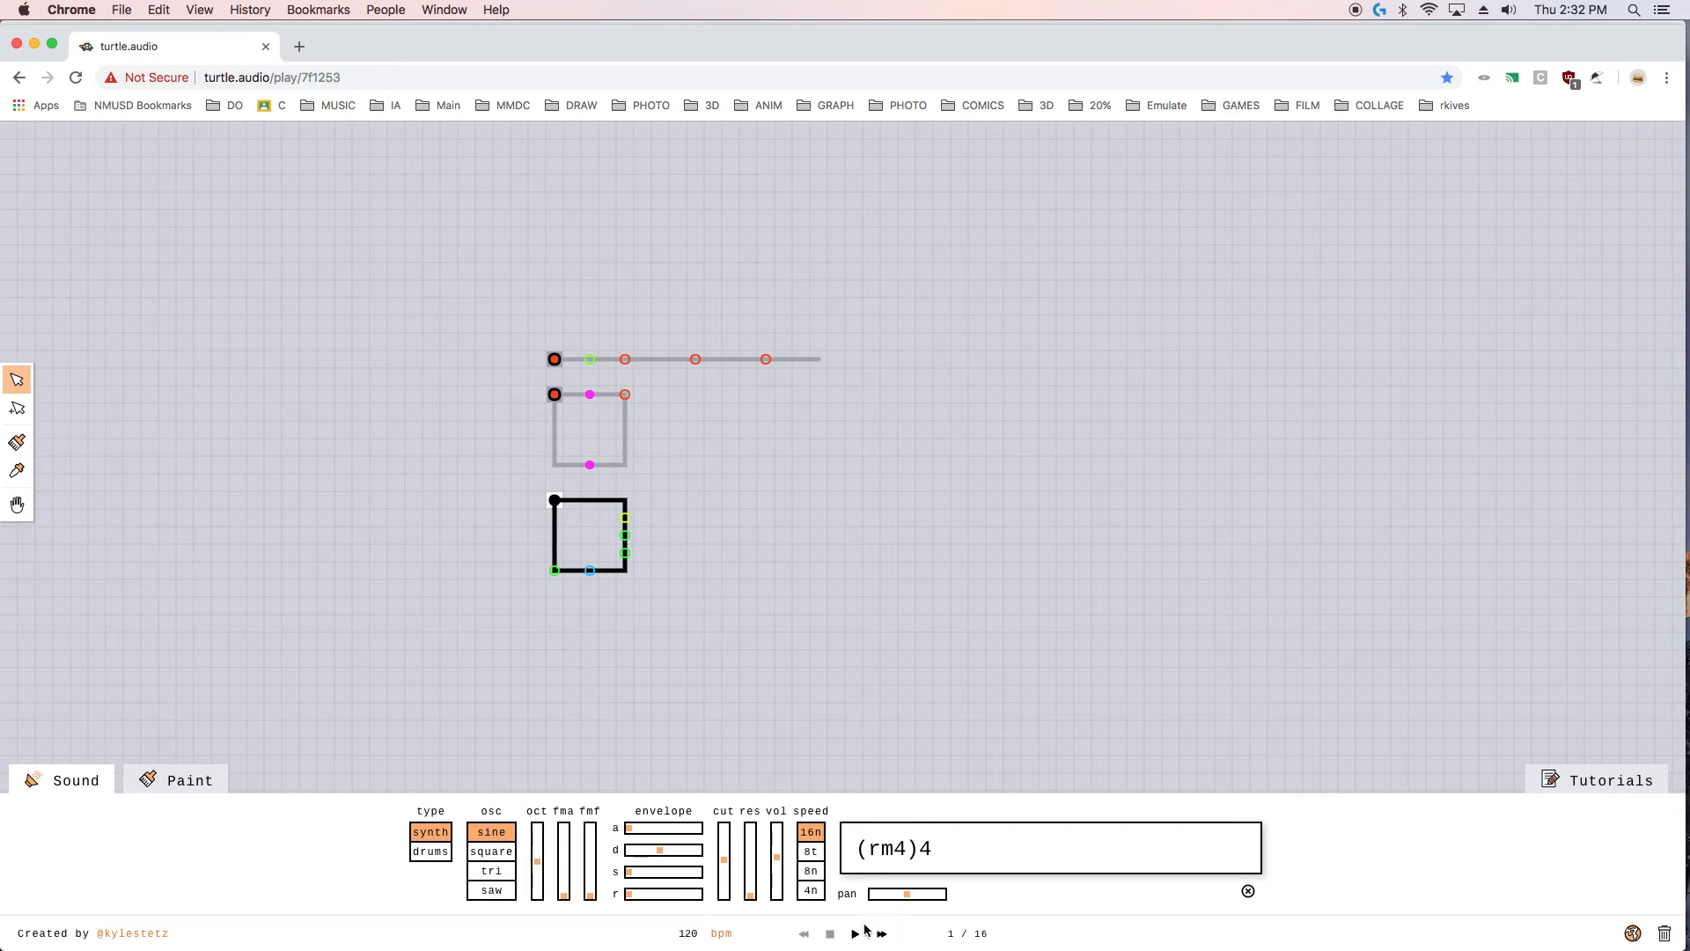
- Try the square and tri oscillators on the lower square during playback and set it to saw
click(492, 859)
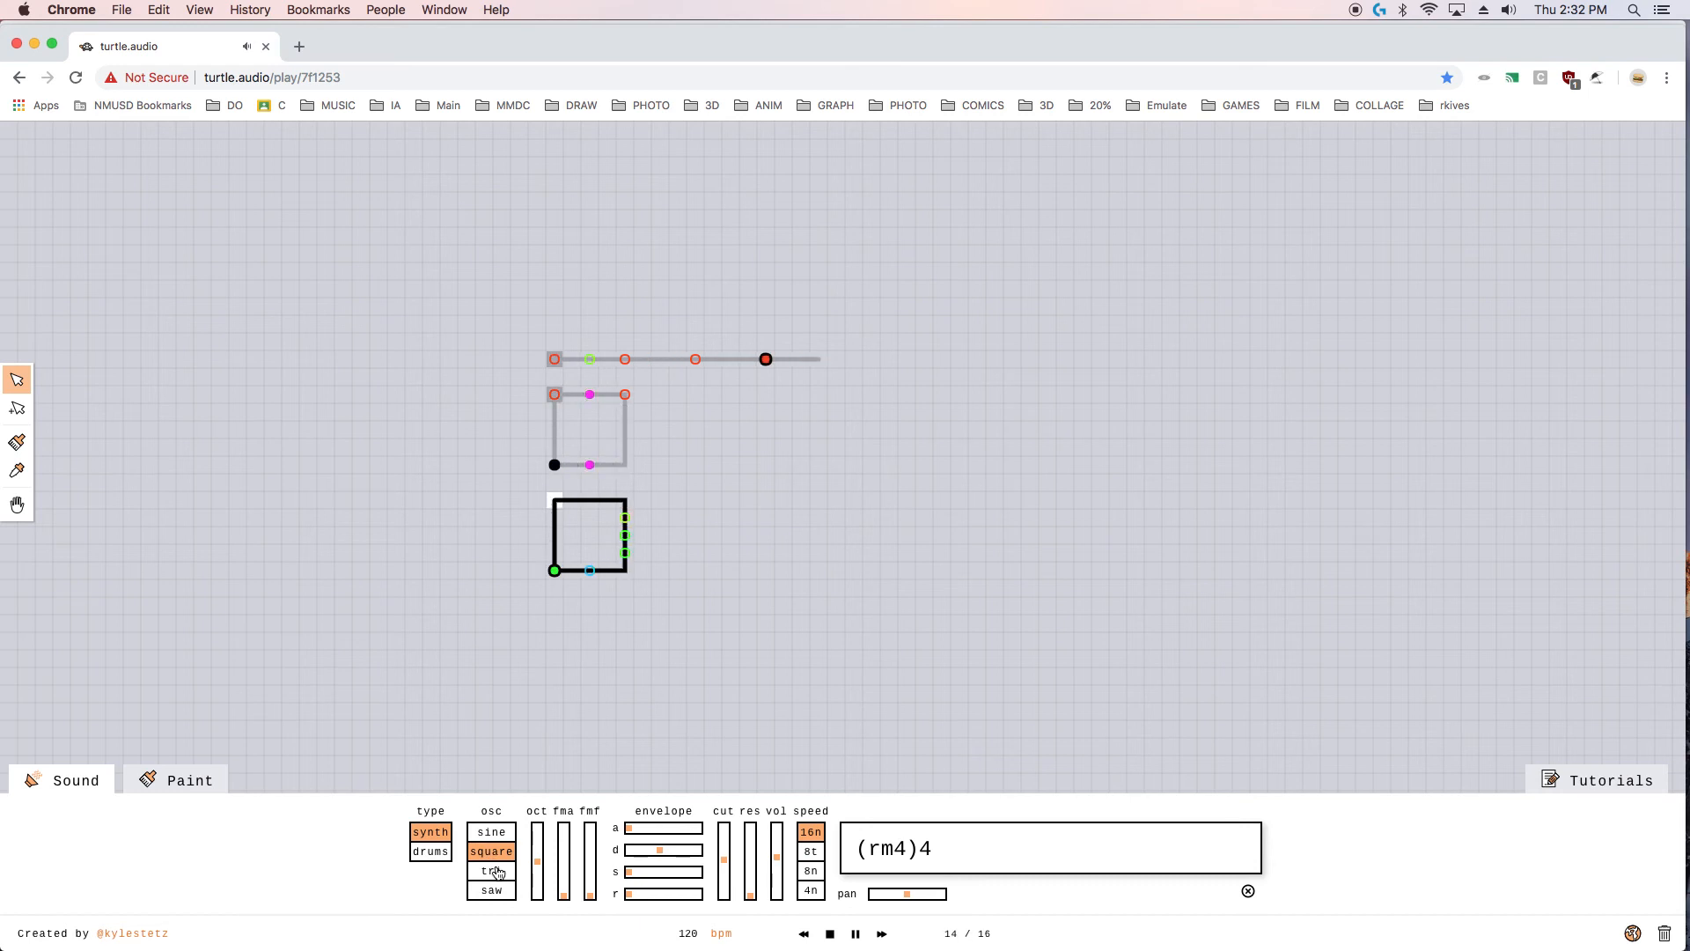
click(498, 874)
click(500, 890)
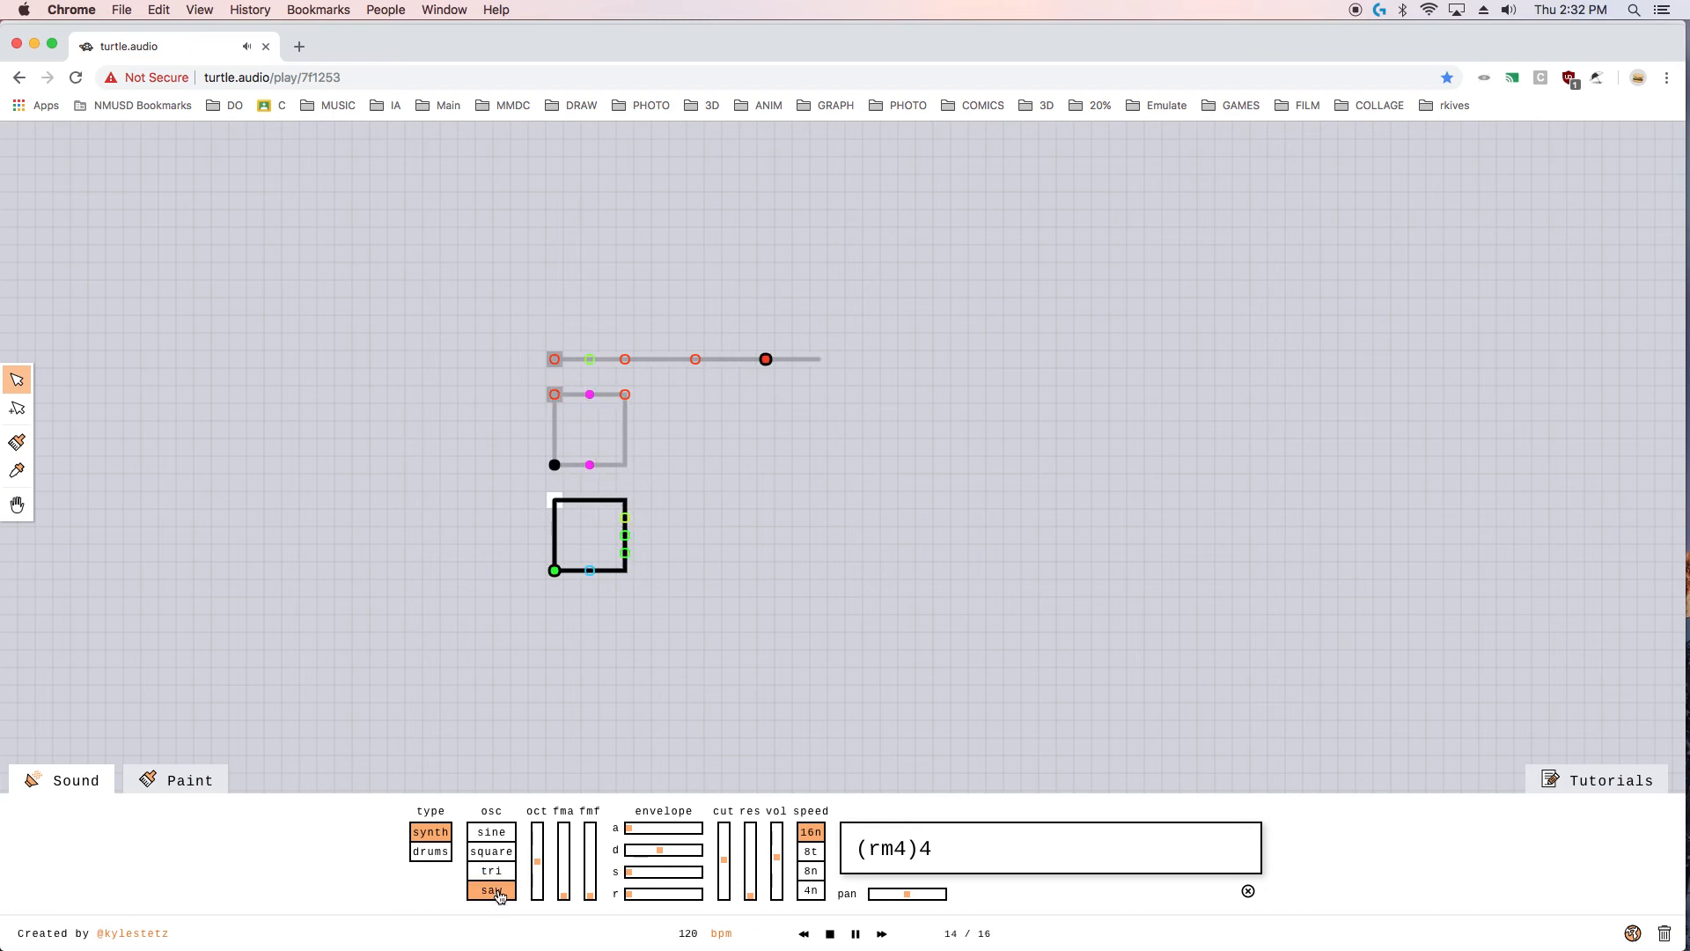